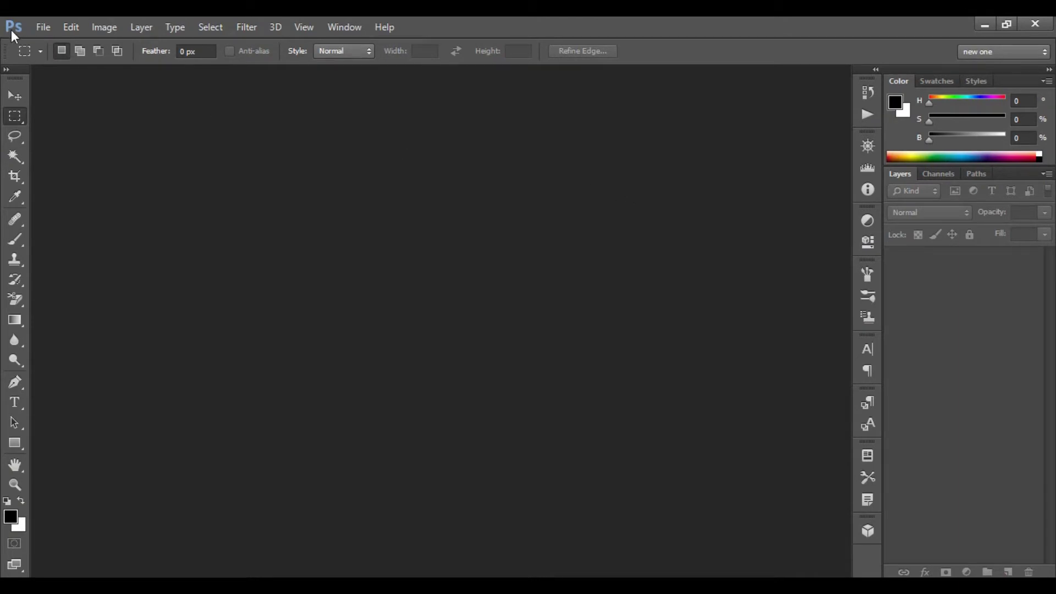
# Create a new 3.5 by 2 inch document at 300 pixels/inch in RGB Color, 8 bit, with white background contents.
pyautogui.click(44, 31)
pyautogui.click(58, 42)
pyautogui.doubleClick(461, 186)
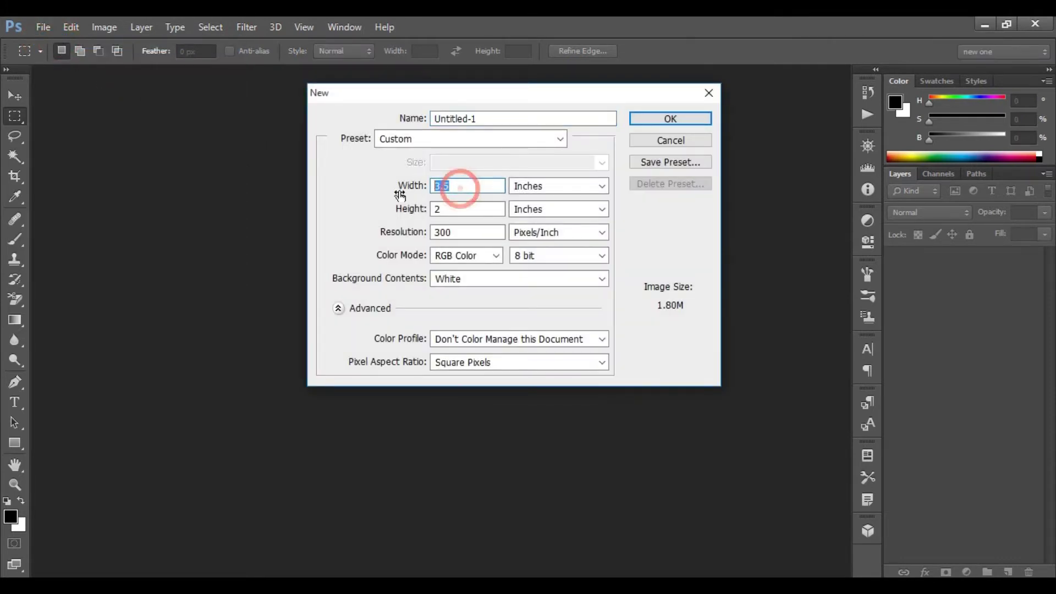
pyautogui.doubleClick(455, 210)
pyautogui.click(548, 186)
pyautogui.press('Escape')
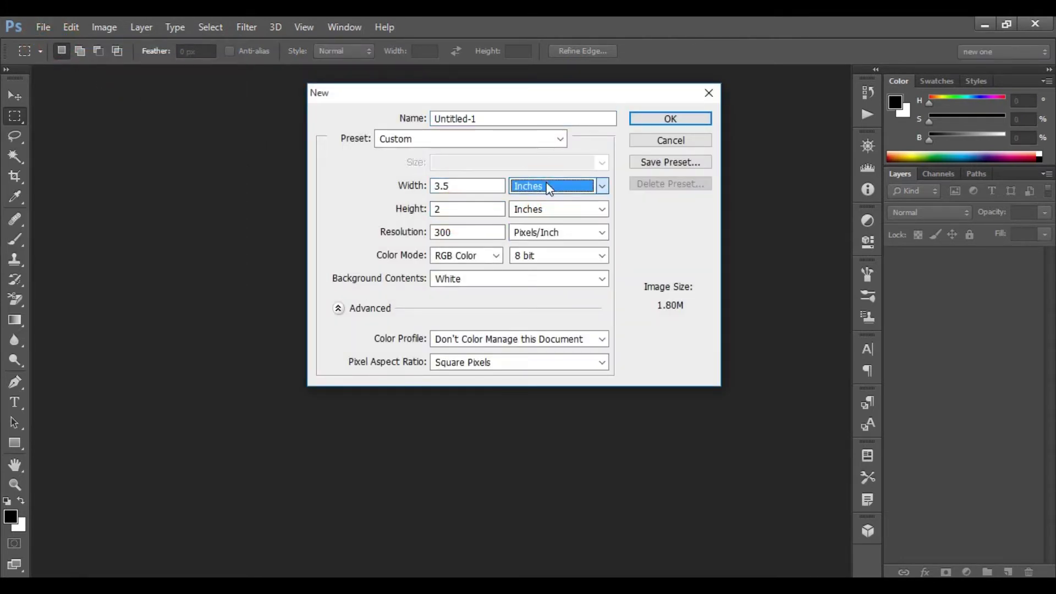
pyautogui.doubleClick(452, 232)
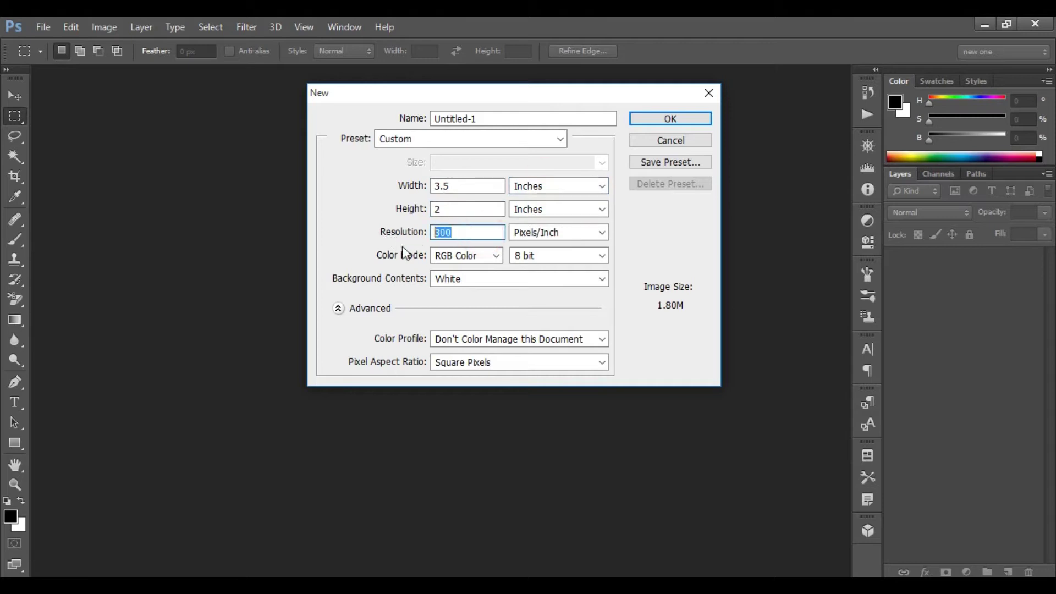
pyautogui.click(490, 255)
pyautogui.click(487, 255)
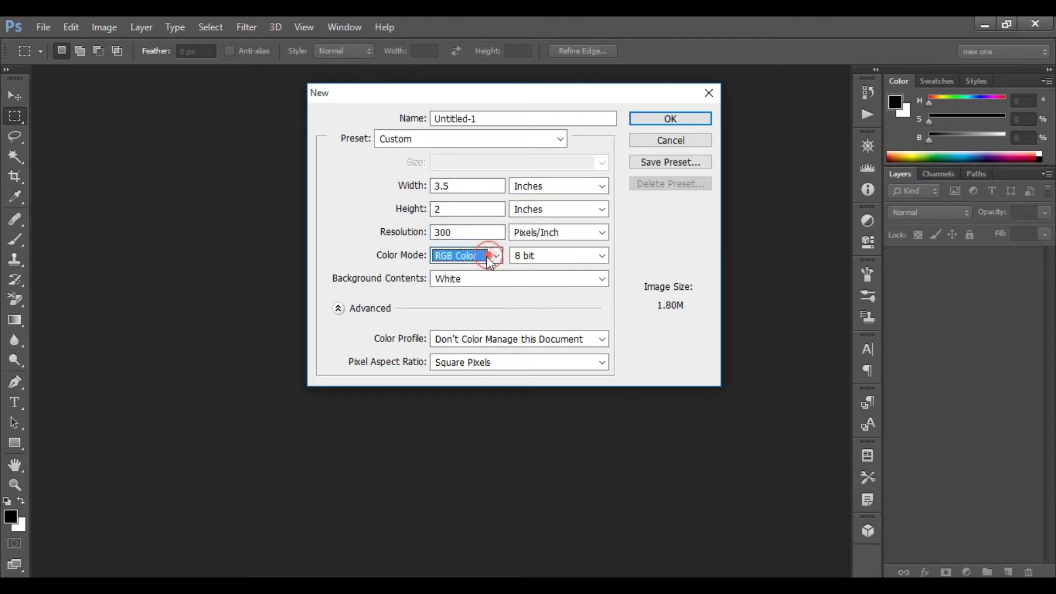
pyautogui.click(493, 278)
pyautogui.click(495, 278)
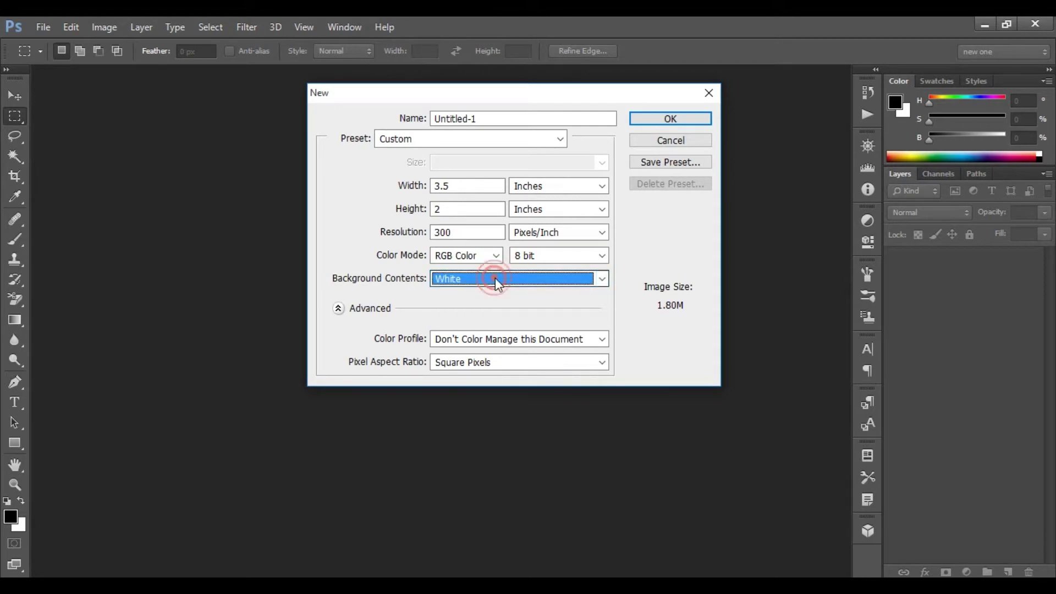
pyautogui.click(680, 119)
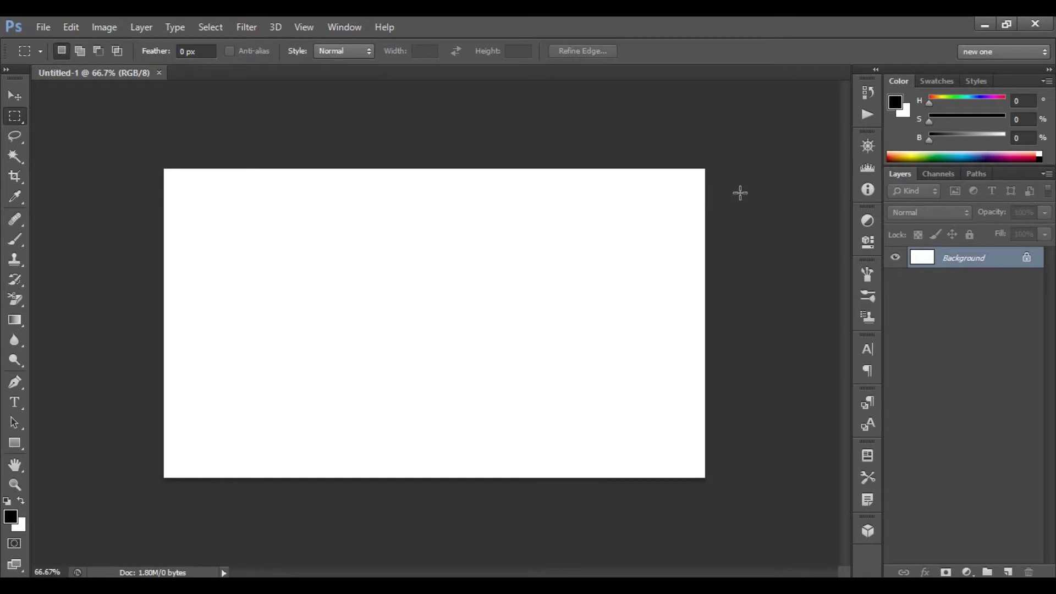
# Draw a filled rectangle shape about 1049 by 73 px across the full width of the canvas along its upper edge.
pyautogui.hotkey('ctrl', '0')
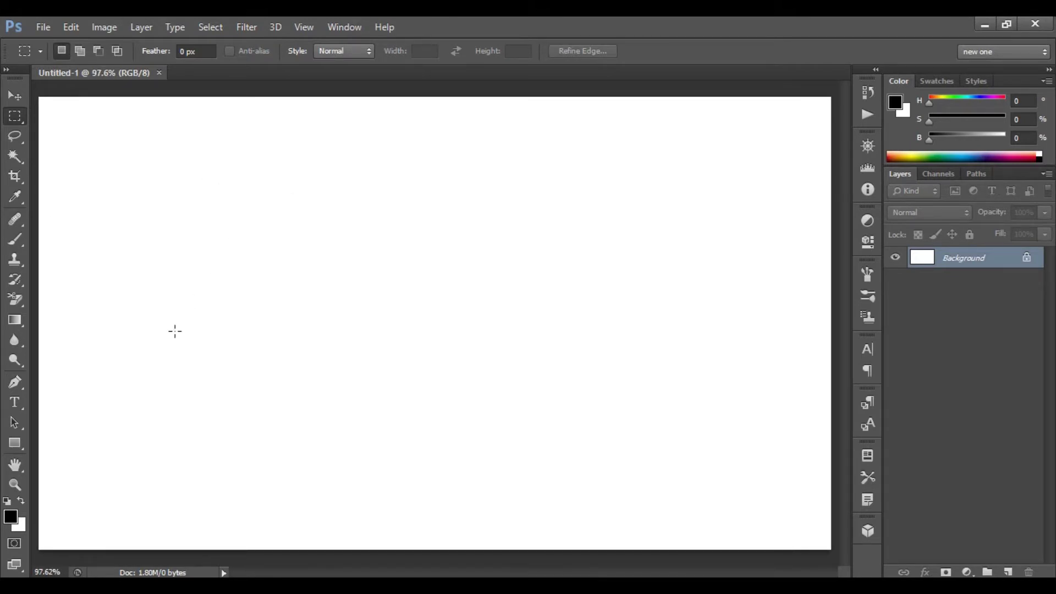
pyautogui.click(16, 444)
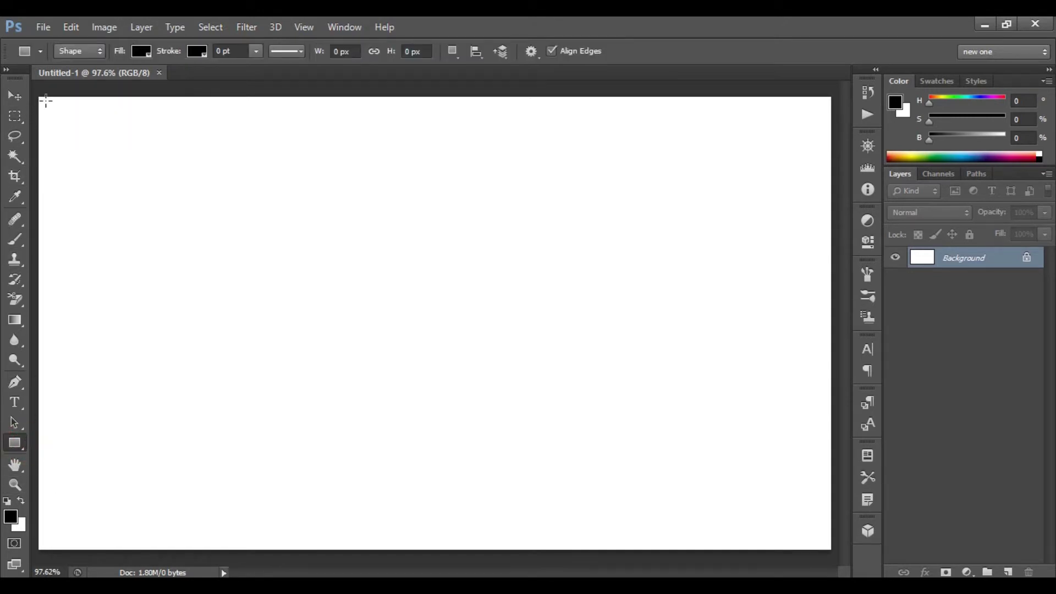
pyautogui.moveTo(39, 97); pyautogui.dragTo(831, 150)
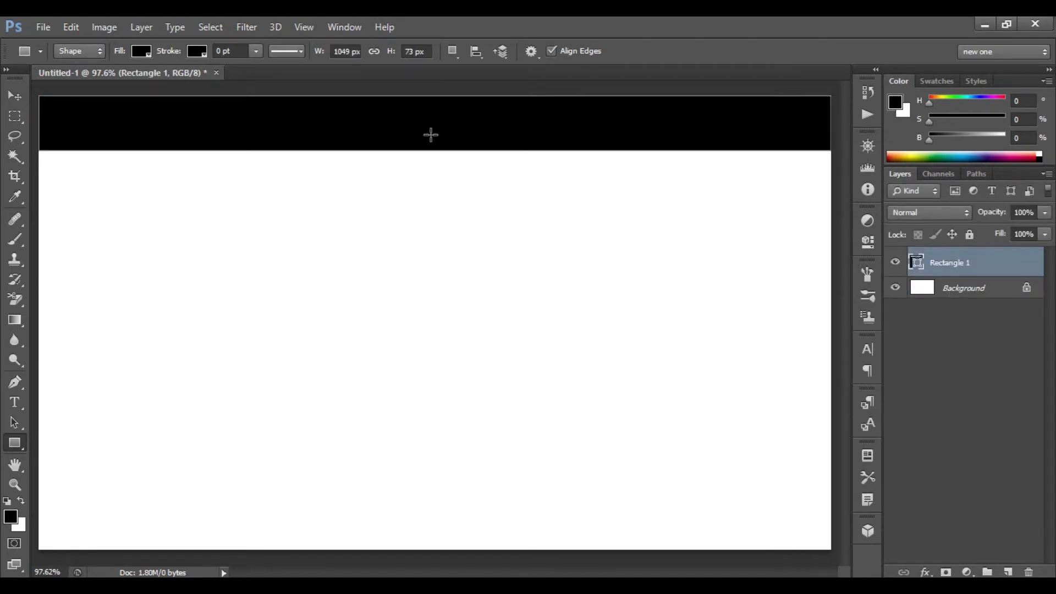
# Set the rectangle's fill color to #1d1d1d.
pyautogui.click(143, 53)
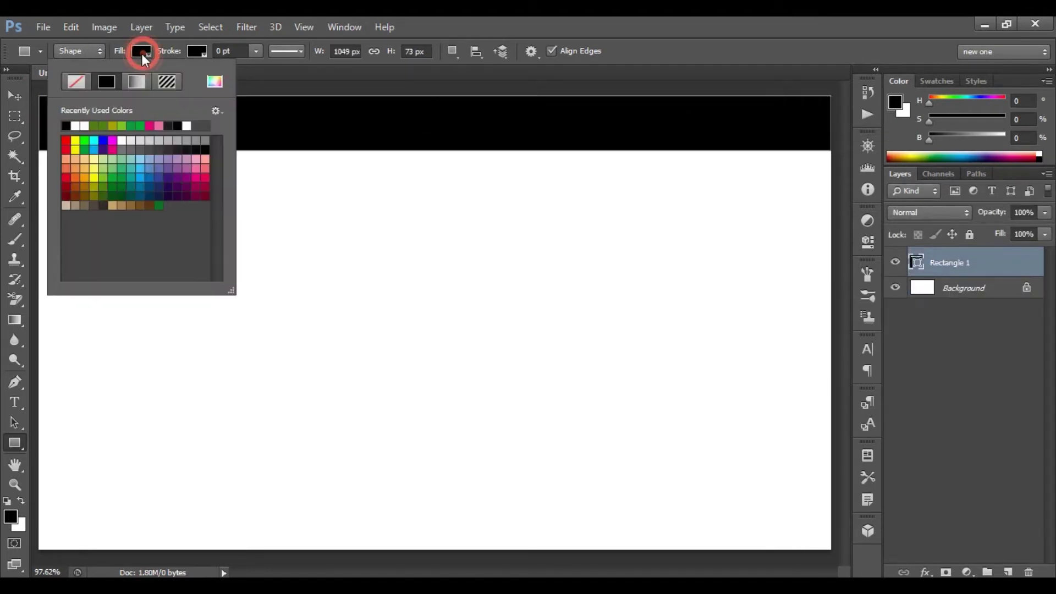
pyautogui.click(216, 82)
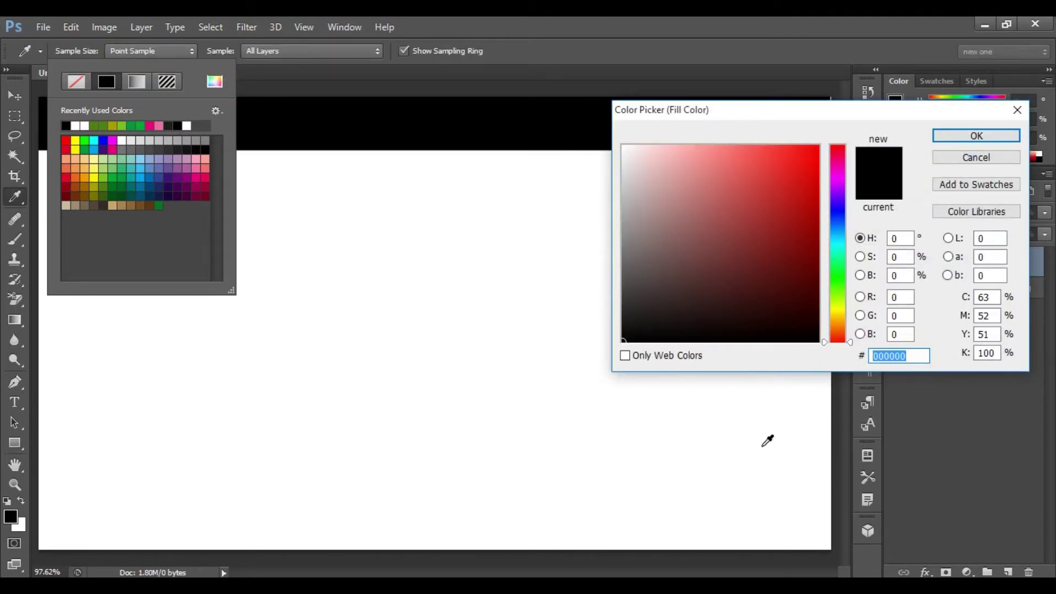
pyautogui.write('1d1')
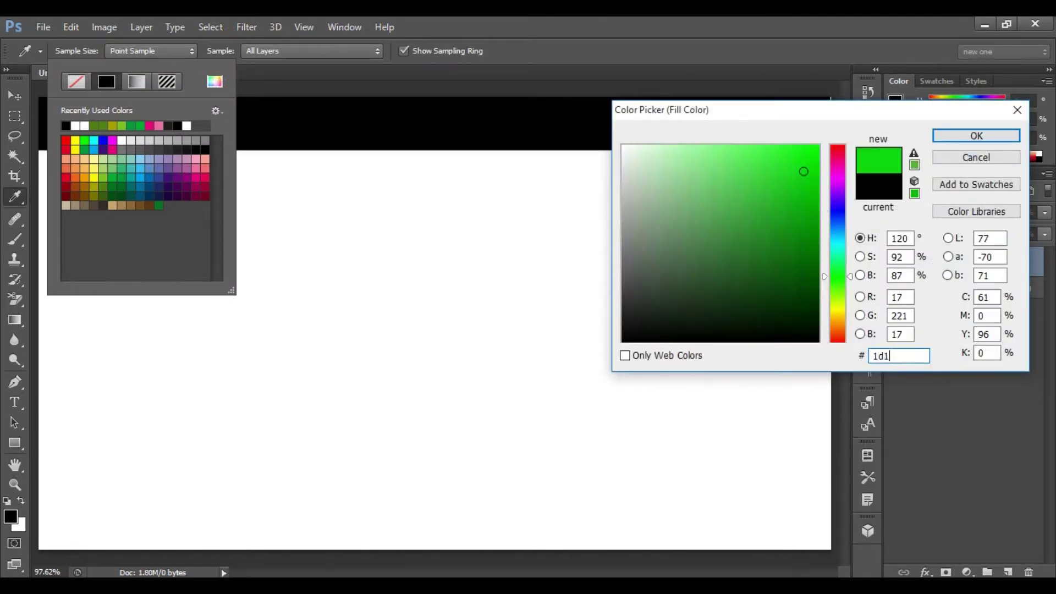
pyautogui.write('d1d')
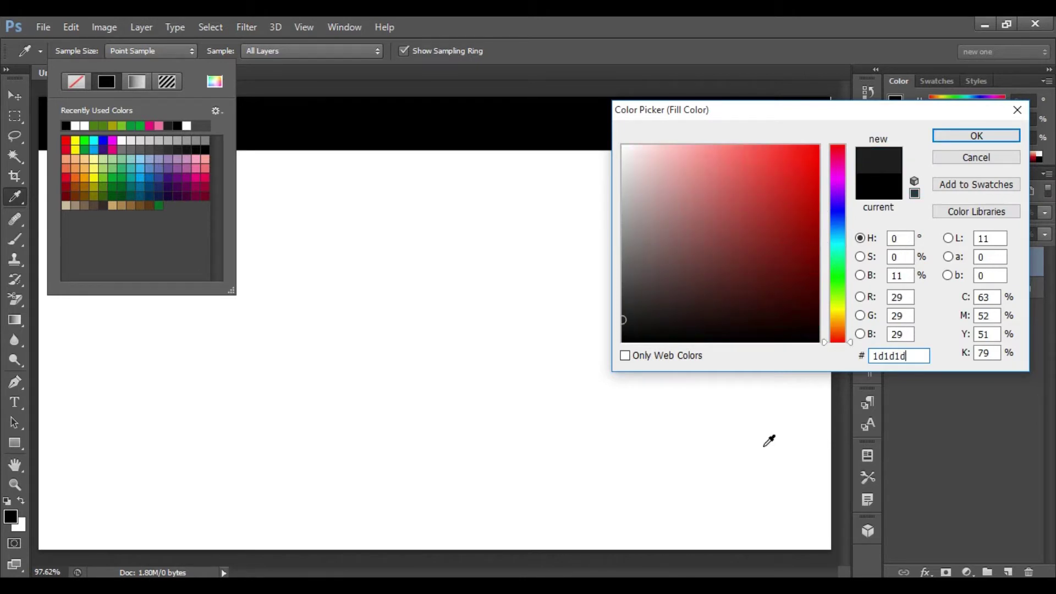
pyautogui.click(983, 136)
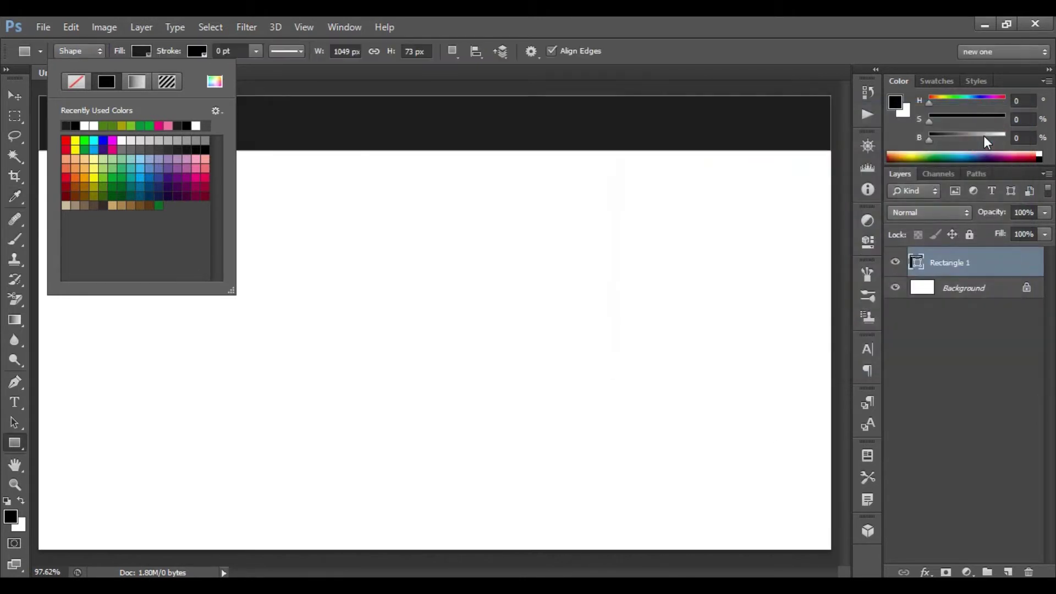
pyautogui.click(484, 75)
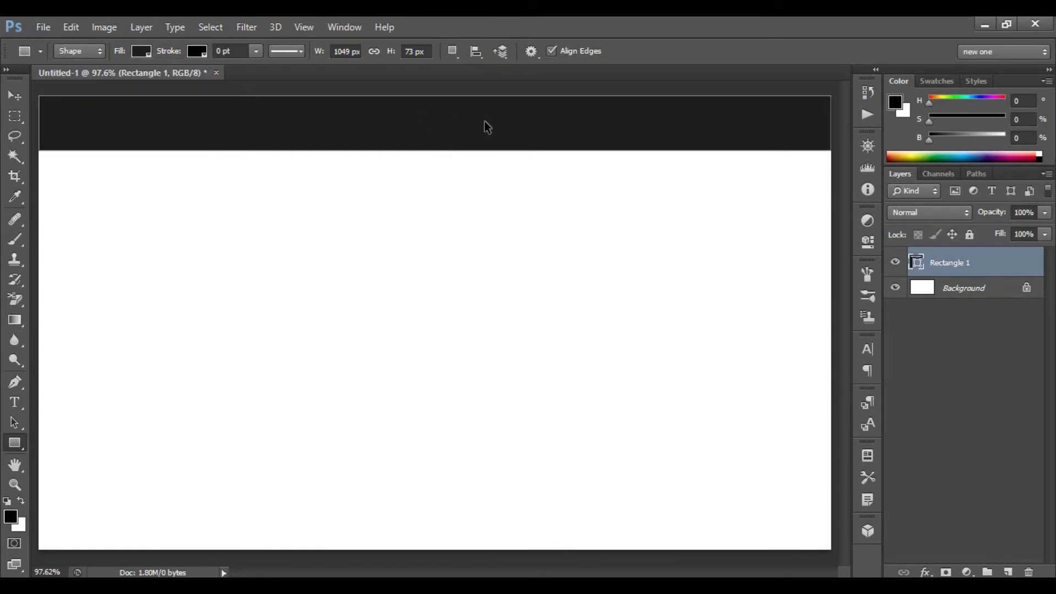
# Transform the dark bar to 100.10% width and 97.26% height so its edges align with the canvas.
pyautogui.hotkey('ctrl', 't')
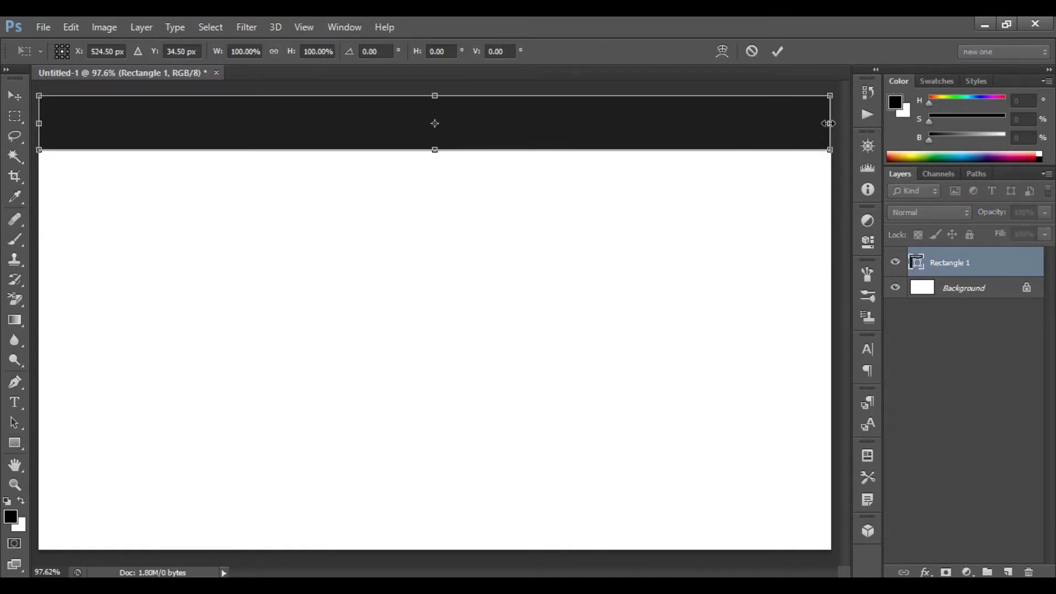
pyautogui.moveTo(829, 123); pyautogui.dragTo(830, 123)
pyautogui.moveTo(434, 96); pyautogui.dragTo(435, 97)
pyautogui.moveTo(38, 123); pyautogui.dragTo(50, 104)
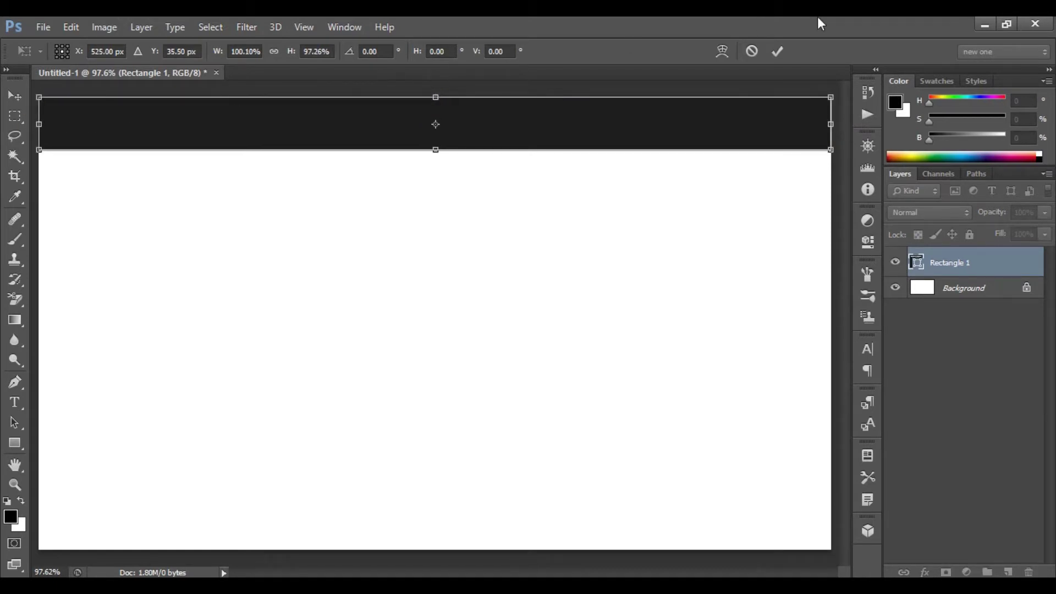
pyautogui.click(775, 50)
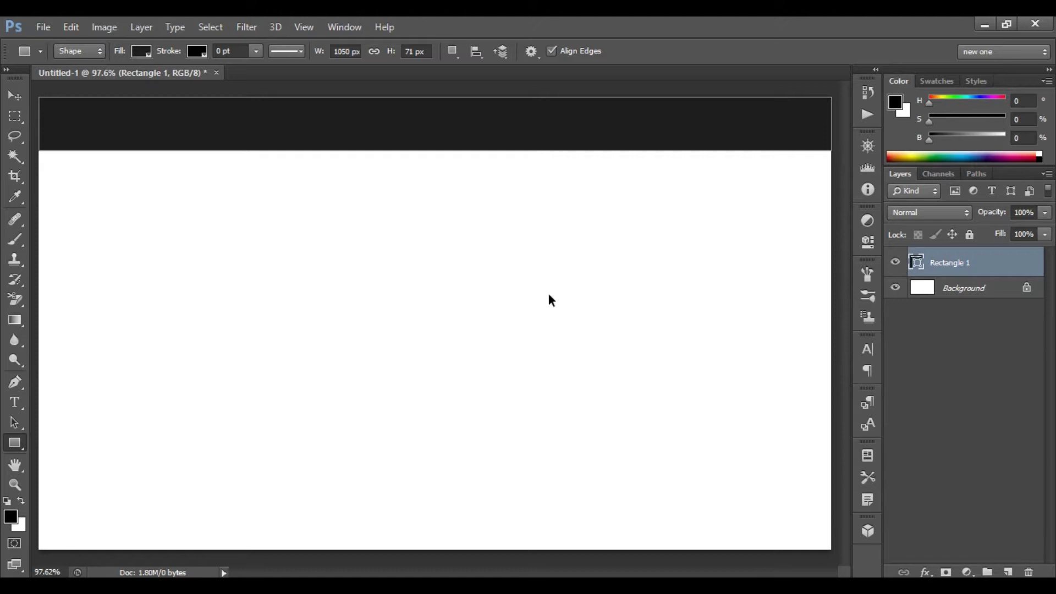
# Place a duplicate of the dark bar along the canvas's lower edge and merge both bars into the background layer.
pyautogui.hotkey('ctrl', 'j')
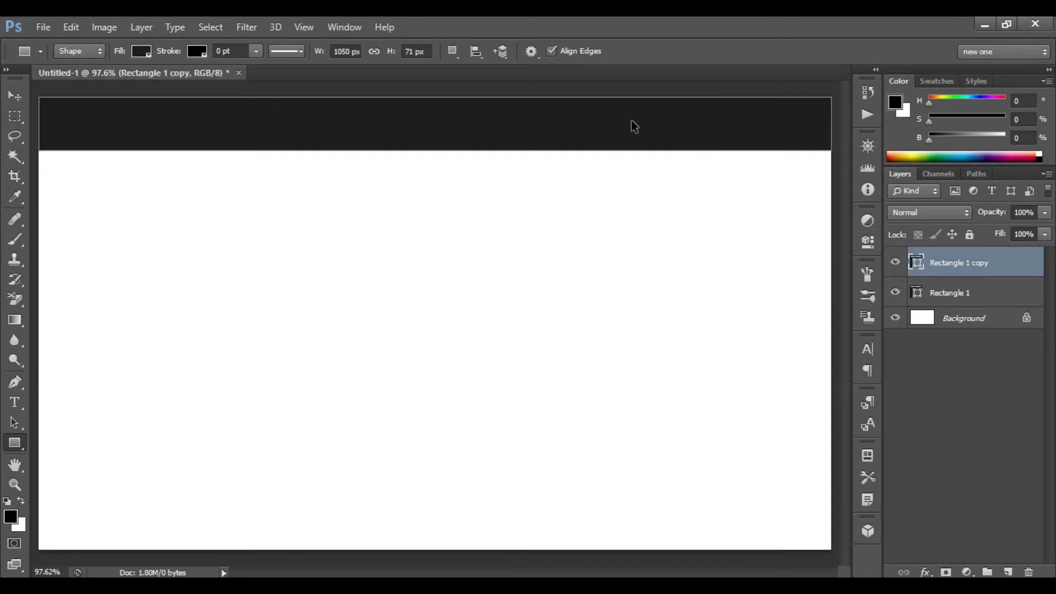
pyautogui.hotkey('ctrl', 't')
pyautogui.moveTo(547, 137); pyautogui.dragTo(547, 528)
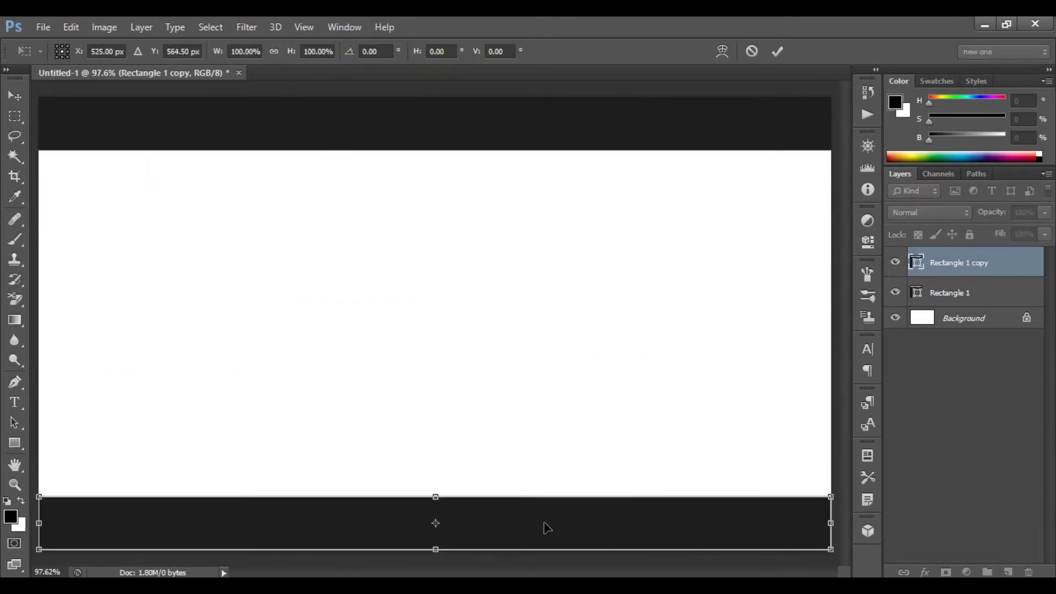
pyautogui.click(777, 52)
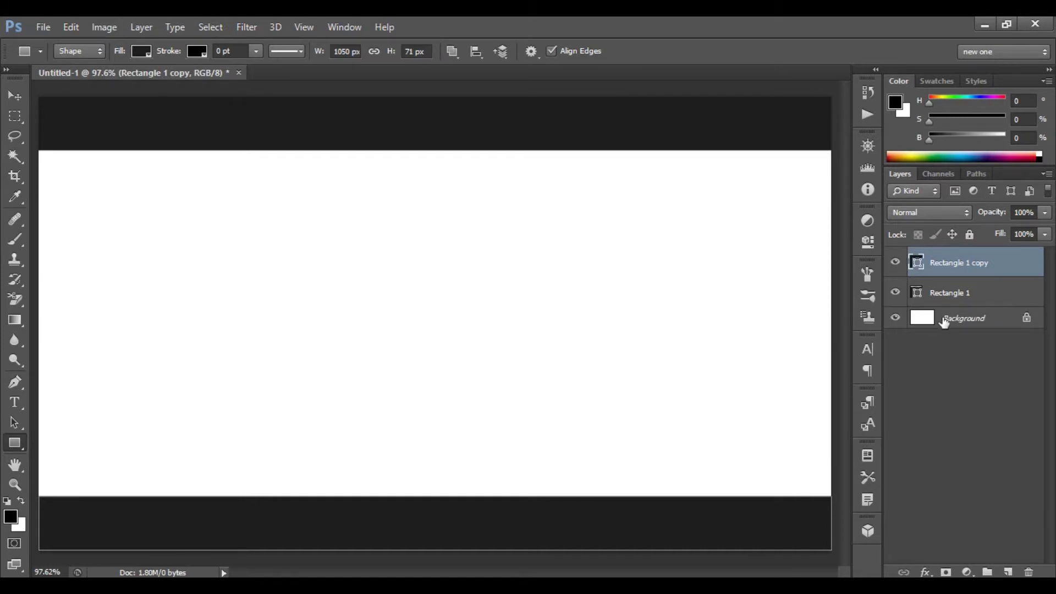
pyautogui.click(968, 322)
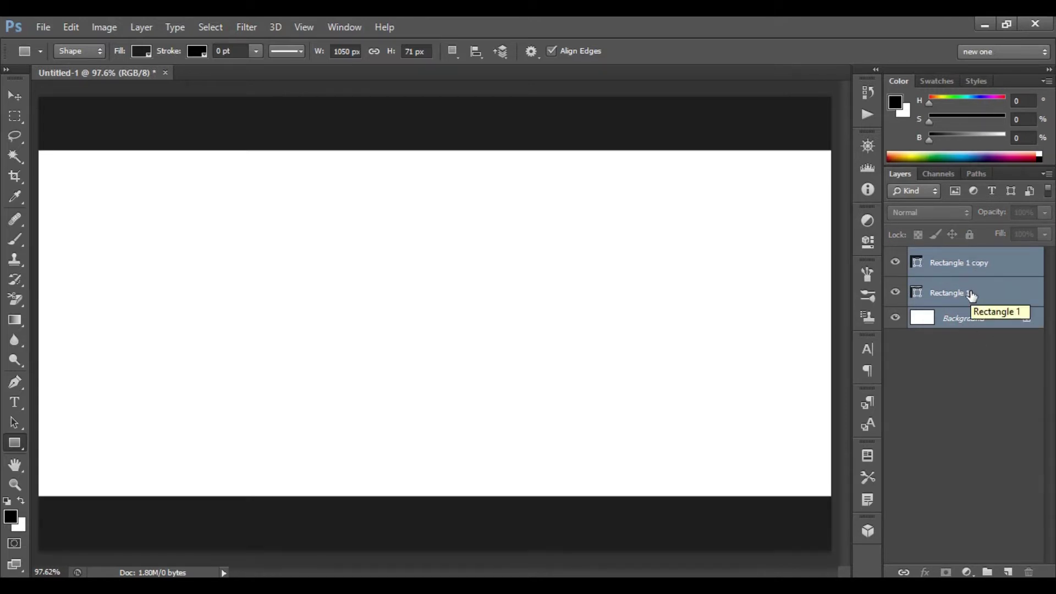
pyautogui.press('Delete')
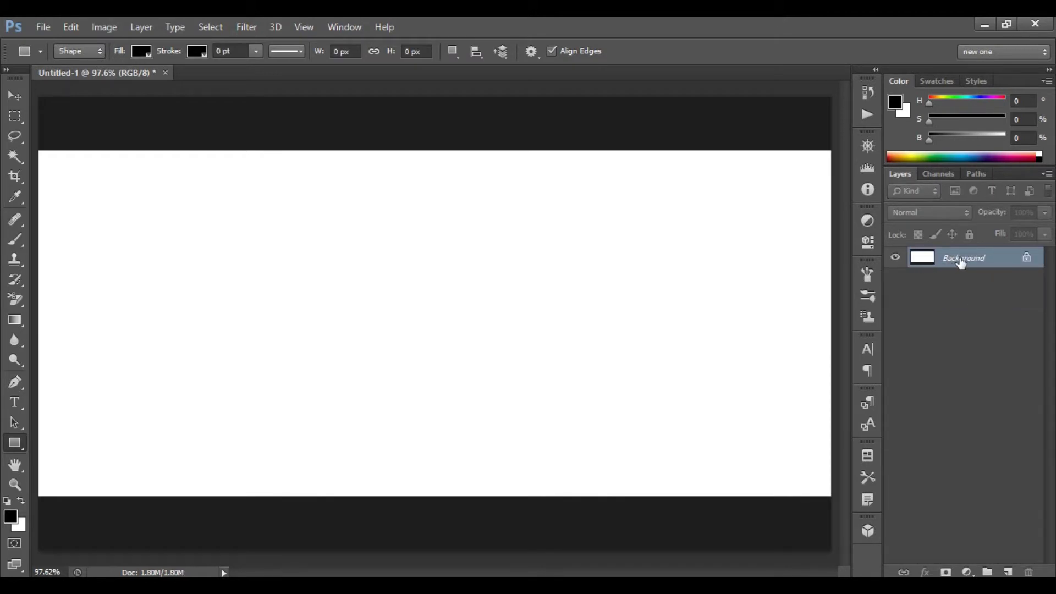
# Make a full-height rectangular selection over the right part of the canvas and widen it leftward to 106.39%.
pyautogui.click(16, 118)
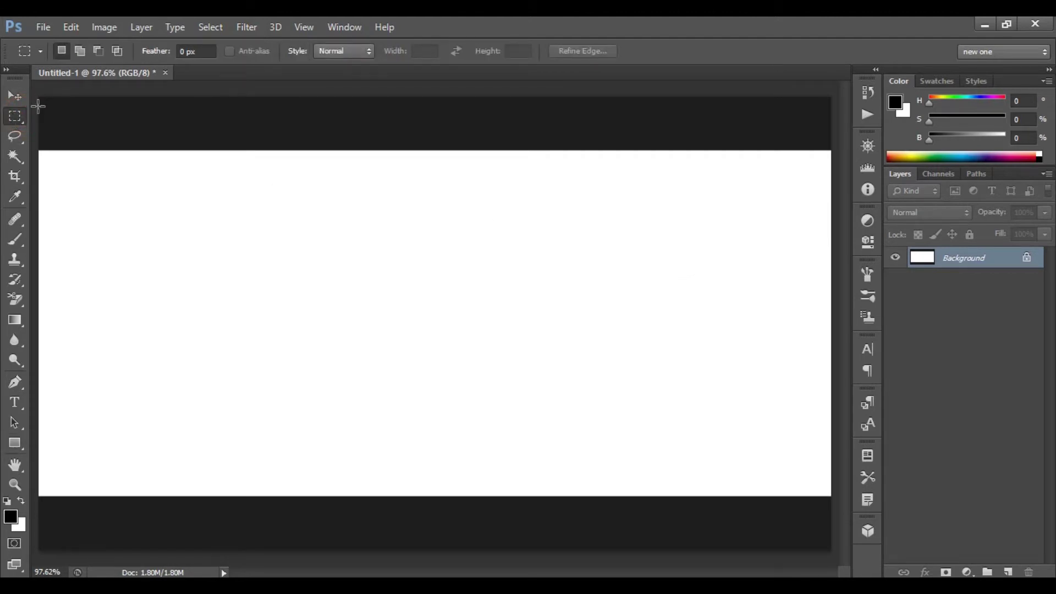
pyautogui.moveTo(395, 96); pyautogui.dragTo(842, 558)
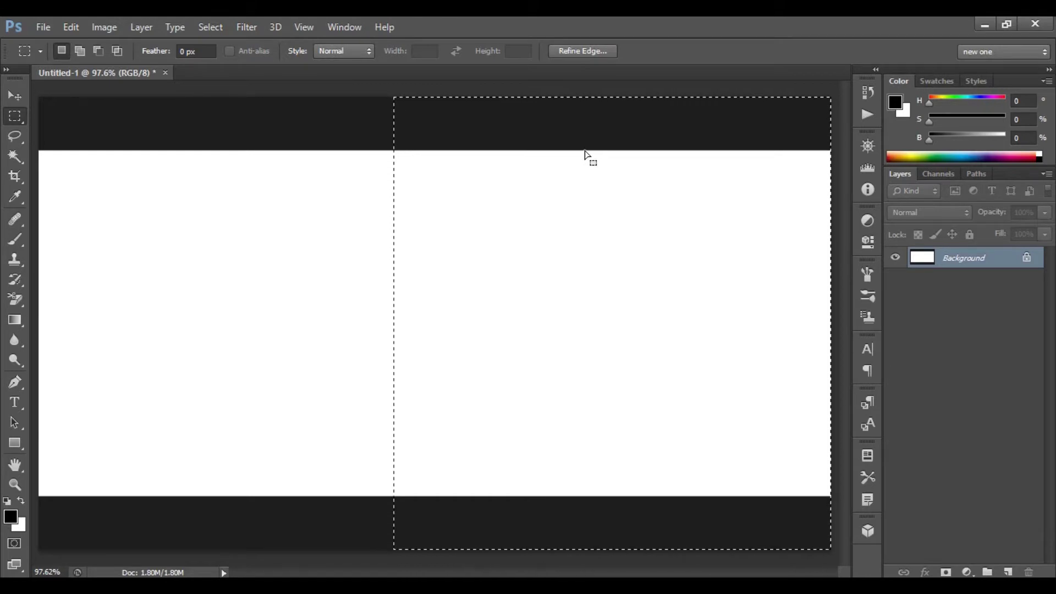
pyautogui.click(211, 28)
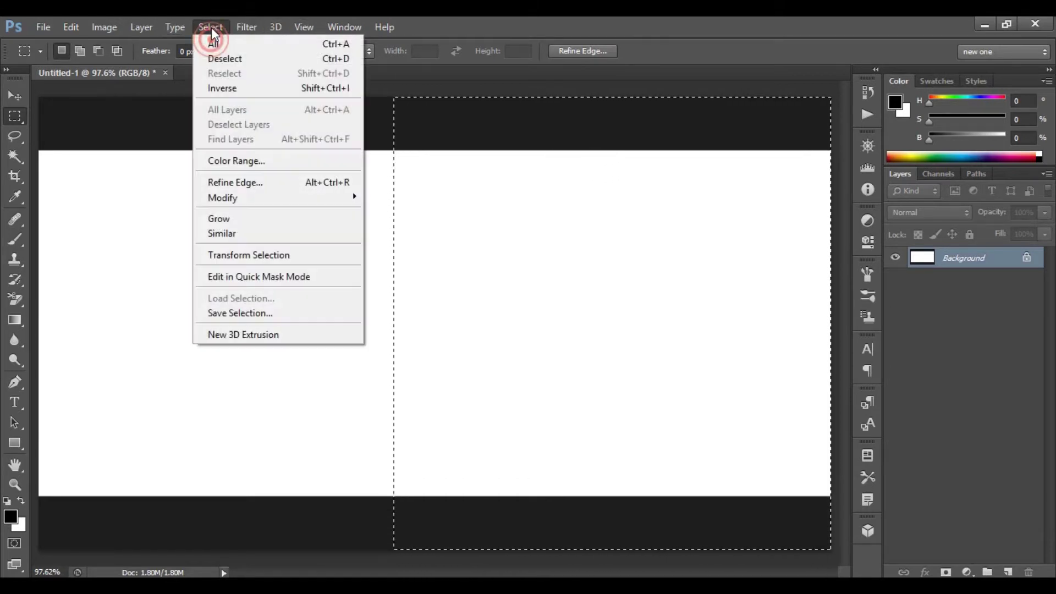
pyautogui.click(306, 256)
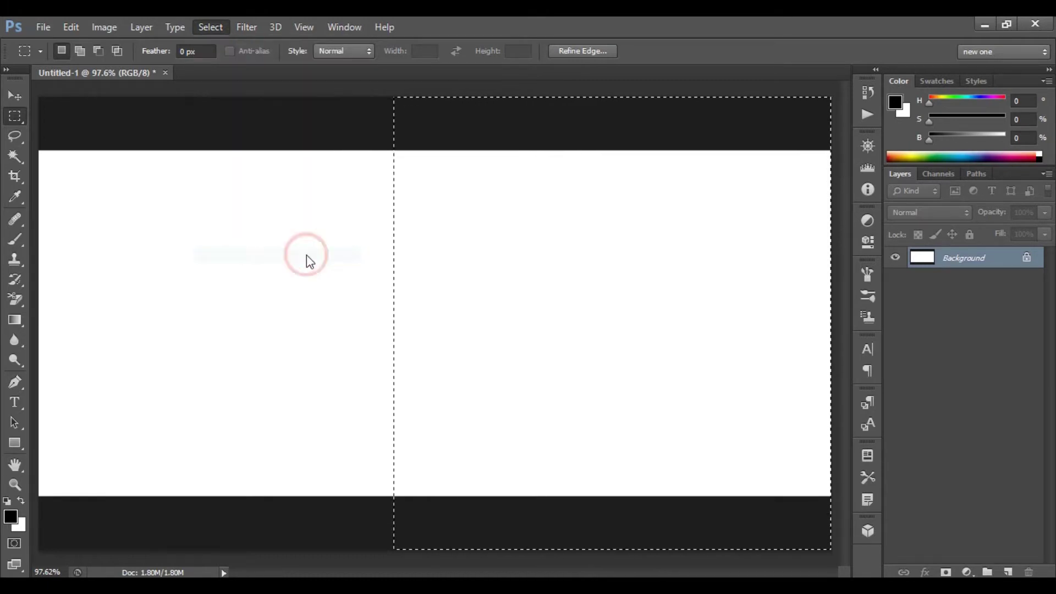
pyautogui.moveTo(394, 322); pyautogui.dragTo(366, 322)
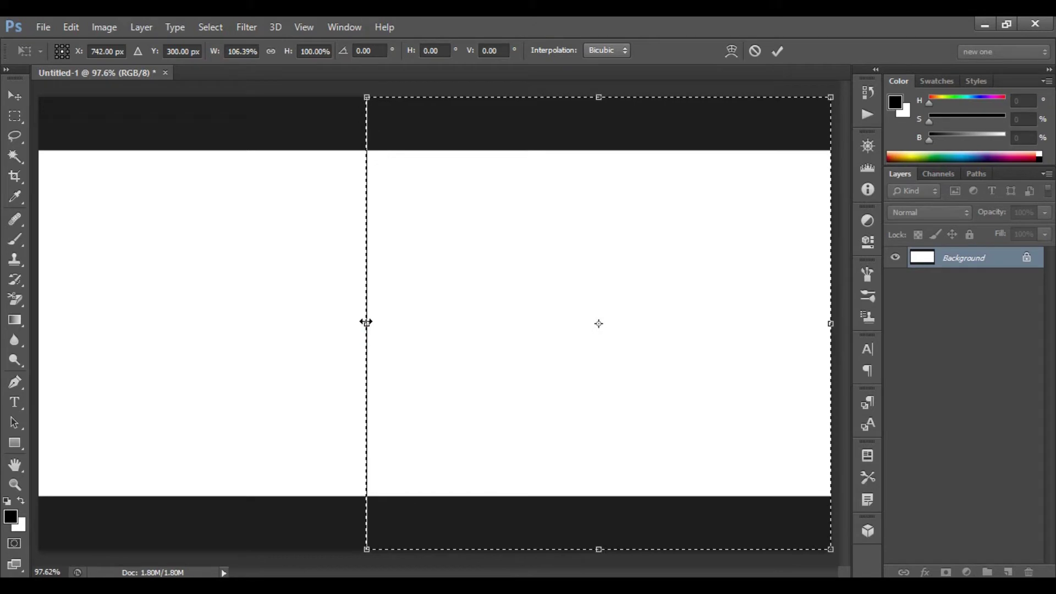
# Skew the selection's left edge so it leans right at the top, and copy the selected area to a new layer.
pyautogui.rightClick(456, 206)
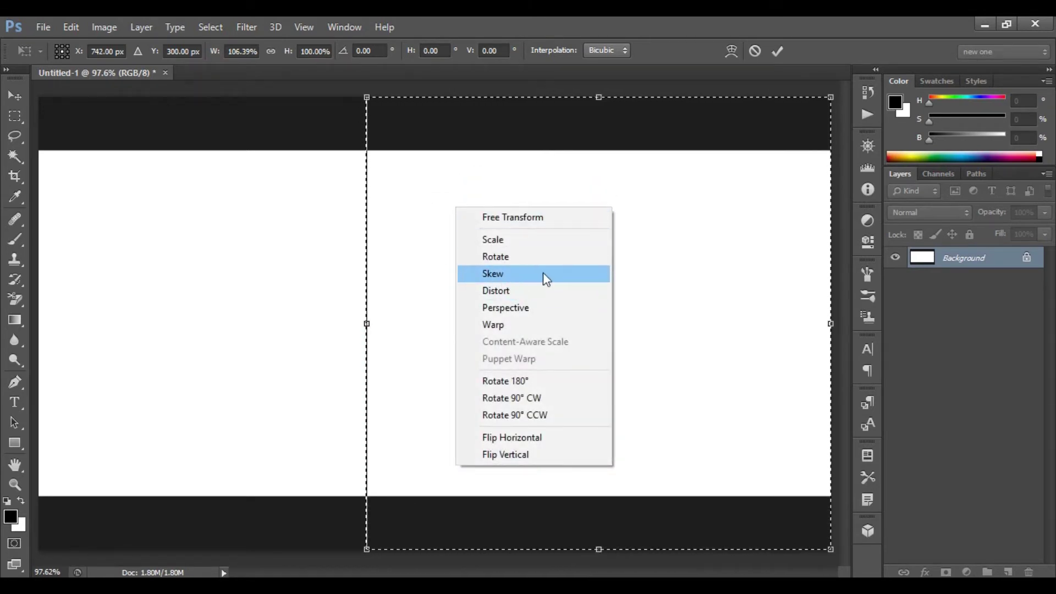
pyautogui.click(516, 272)
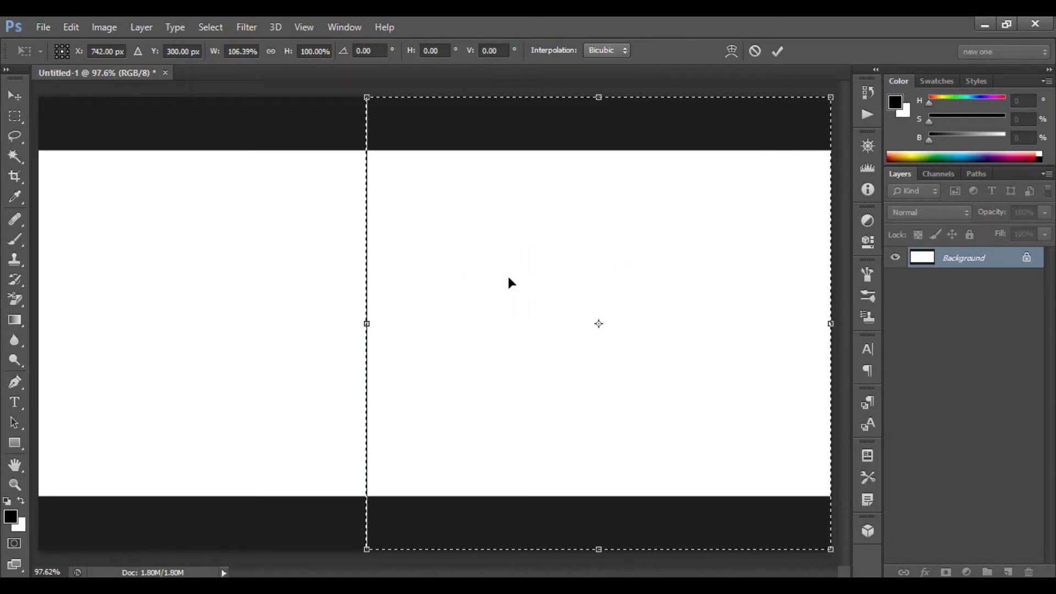
pyautogui.moveTo(367, 98); pyautogui.dragTo(399, 107)
pyautogui.moveTo(367, 551); pyautogui.dragTo(344, 547)
pyautogui.click(777, 50)
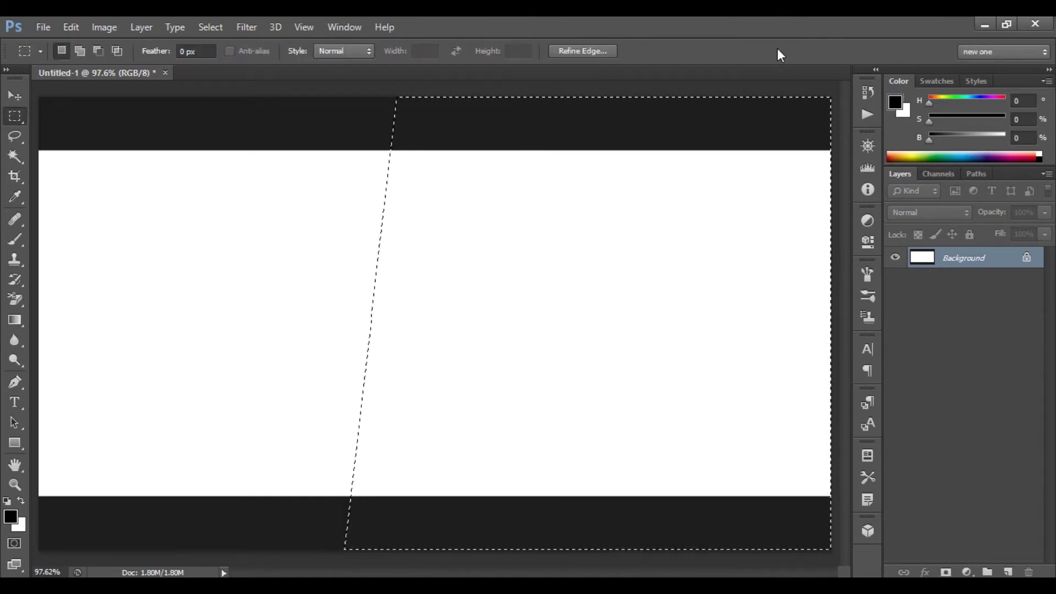
pyautogui.rightClick(526, 225)
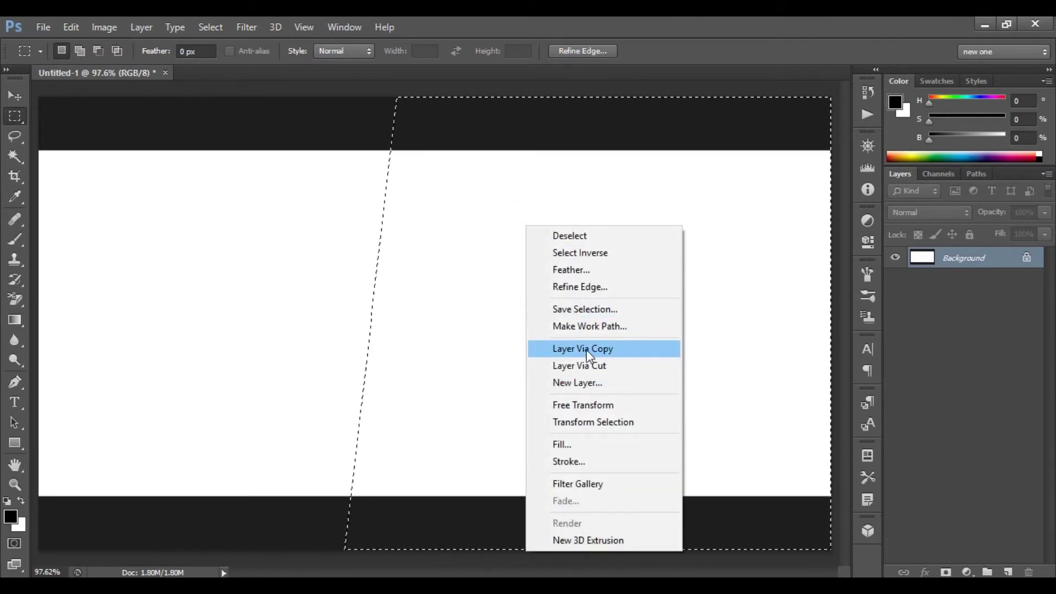
pyautogui.click(620, 345)
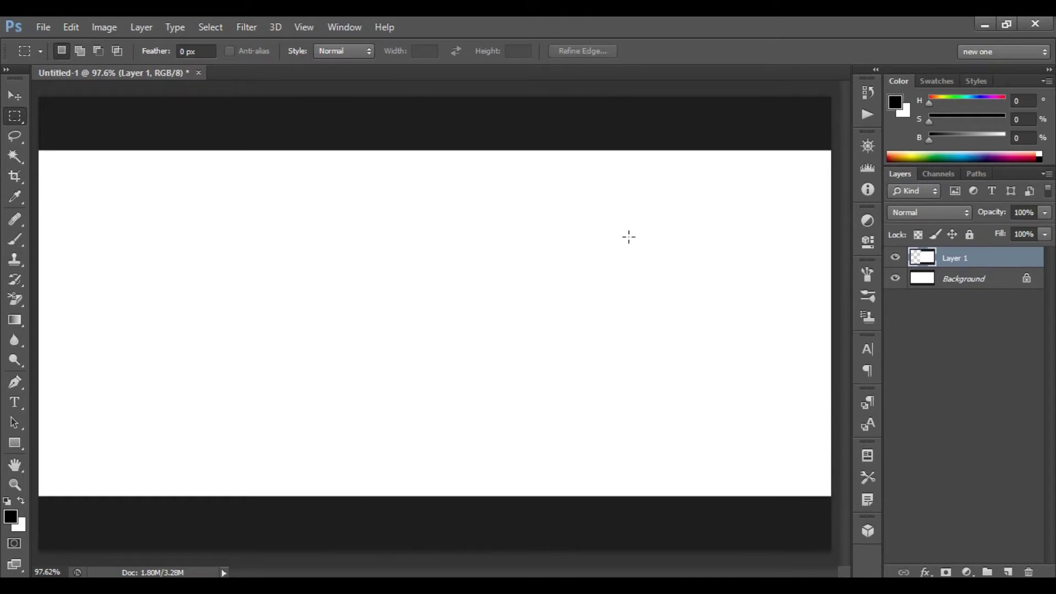
# Add a black drop shadow in Multiply mode to the slanted panel layer.
pyautogui.rightClick(970, 265)
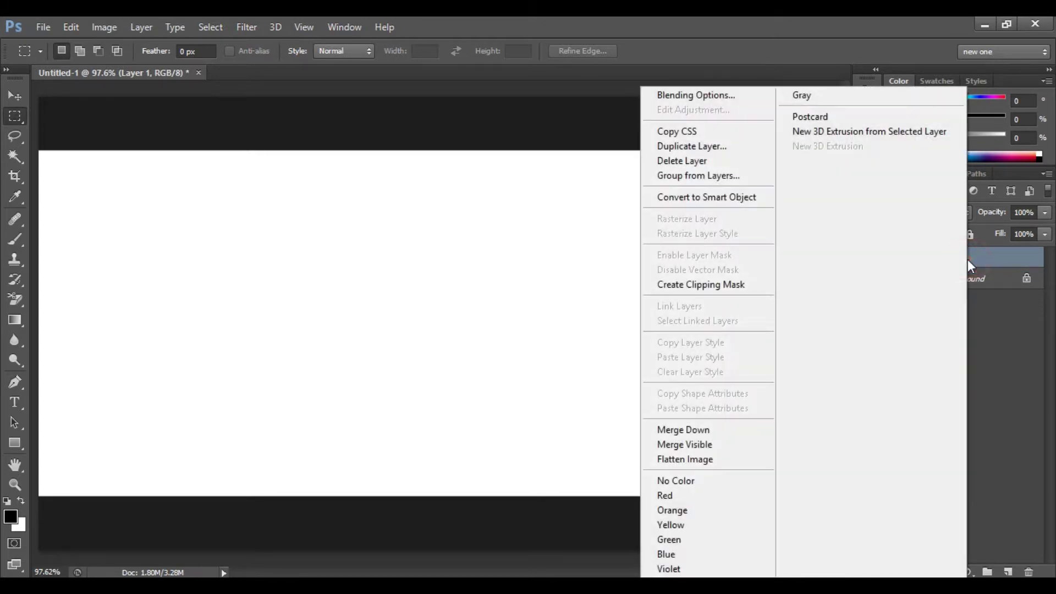
pyautogui.click(705, 96)
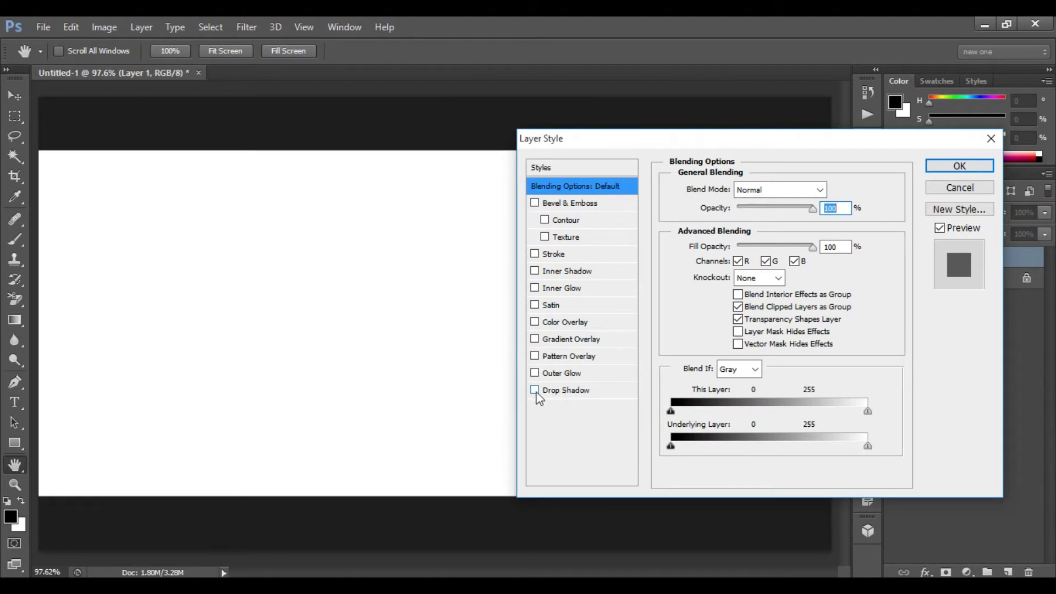
pyautogui.click(569, 391)
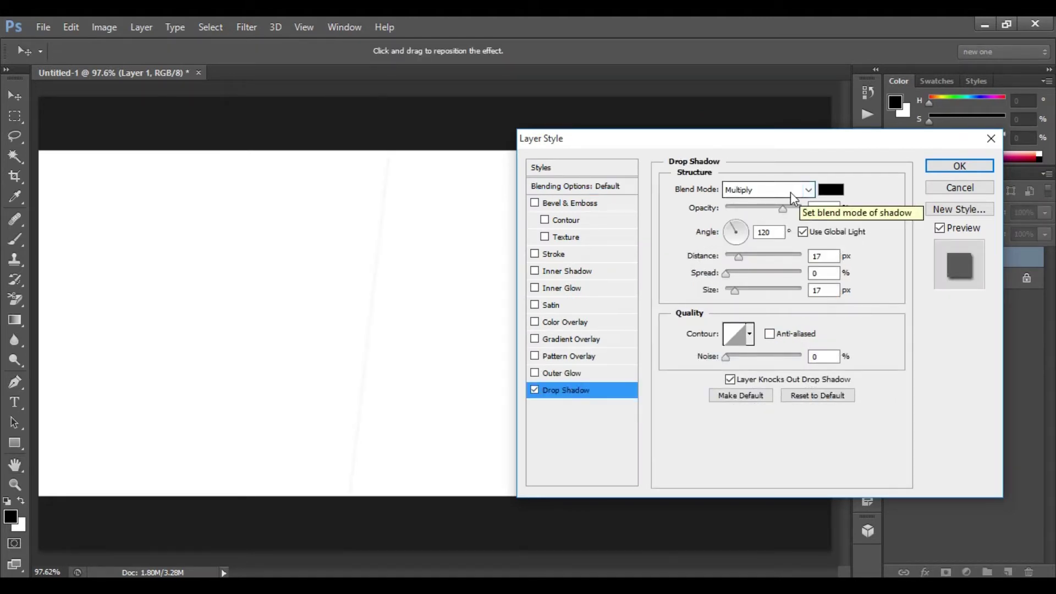
pyautogui.click(830, 192)
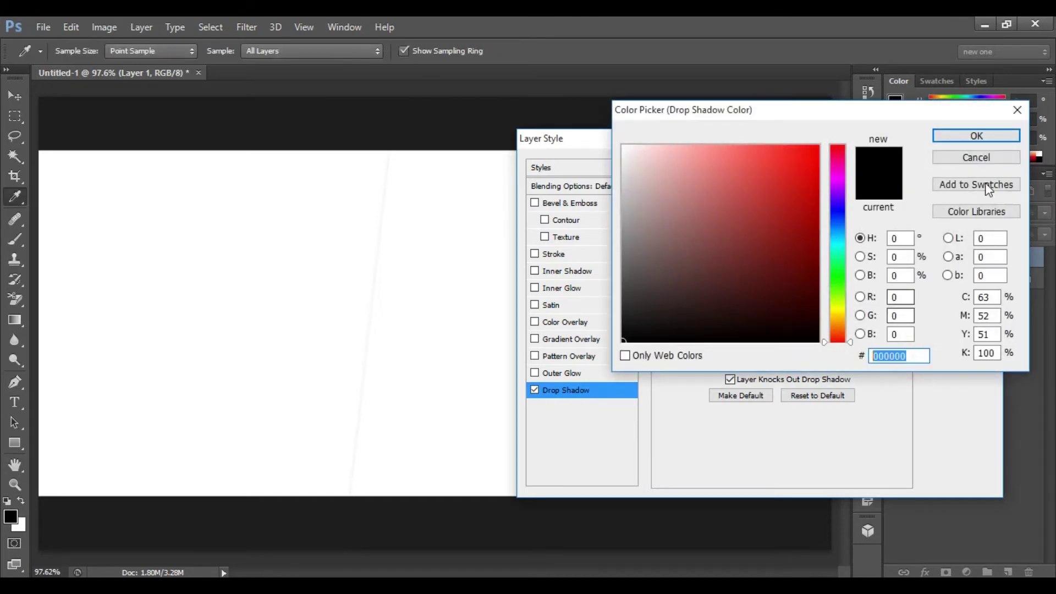
pyautogui.click(985, 135)
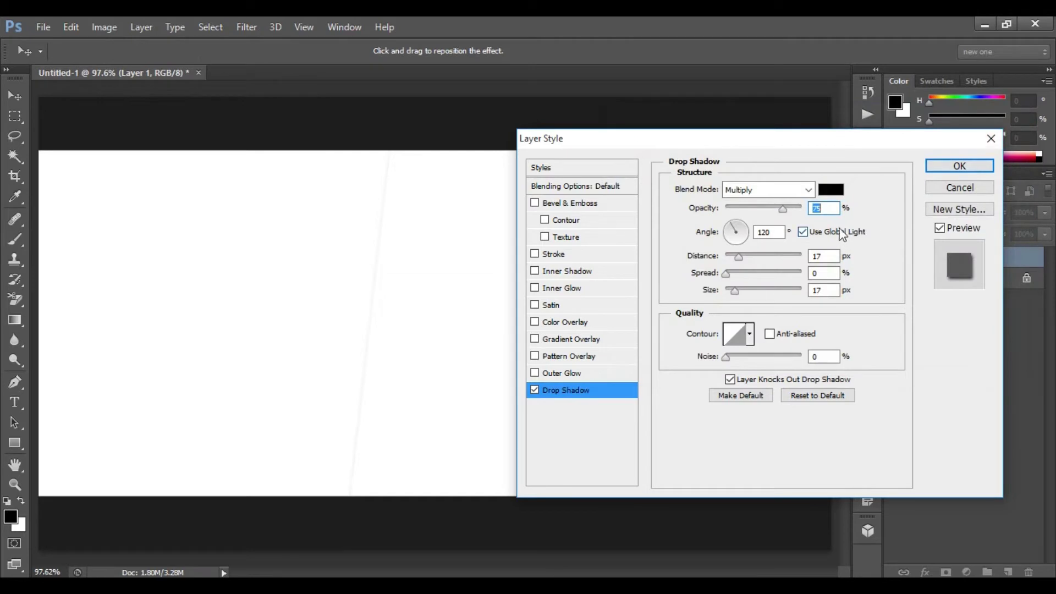
# Turn off global light for the panel's drop shadow and set its angle to 0°, distance to 10 px and size to 15 px.
pyautogui.doubleClick(830, 208)
pyautogui.click(803, 232)
pyautogui.doubleClick(767, 232)
pyautogui.write('0')
pyautogui.doubleClick(828, 257)
pyautogui.write('10')
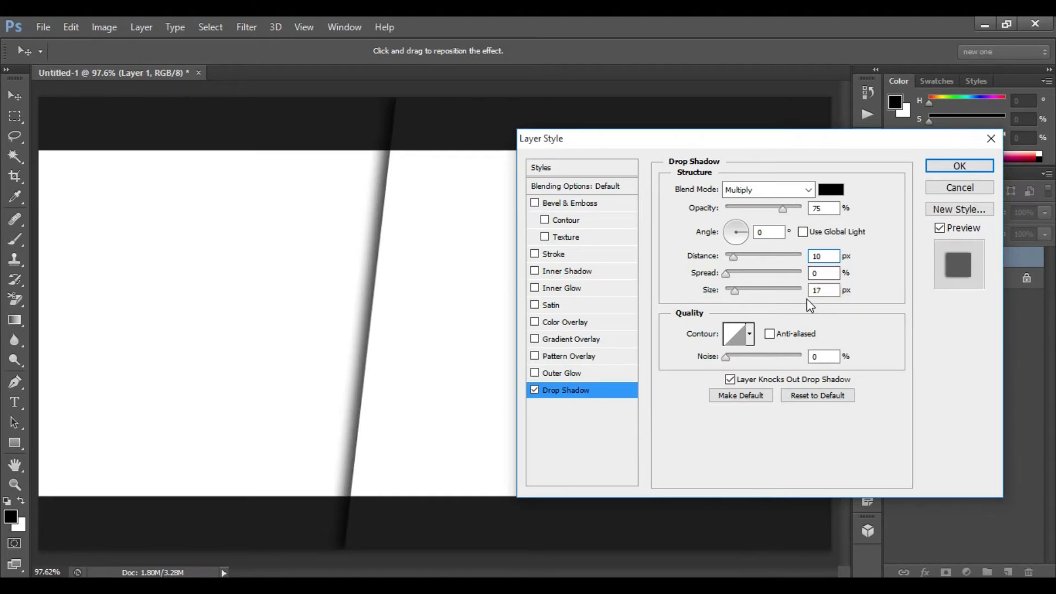
pyautogui.doubleClick(823, 290)
pyautogui.write('15')
pyautogui.click(970, 166)
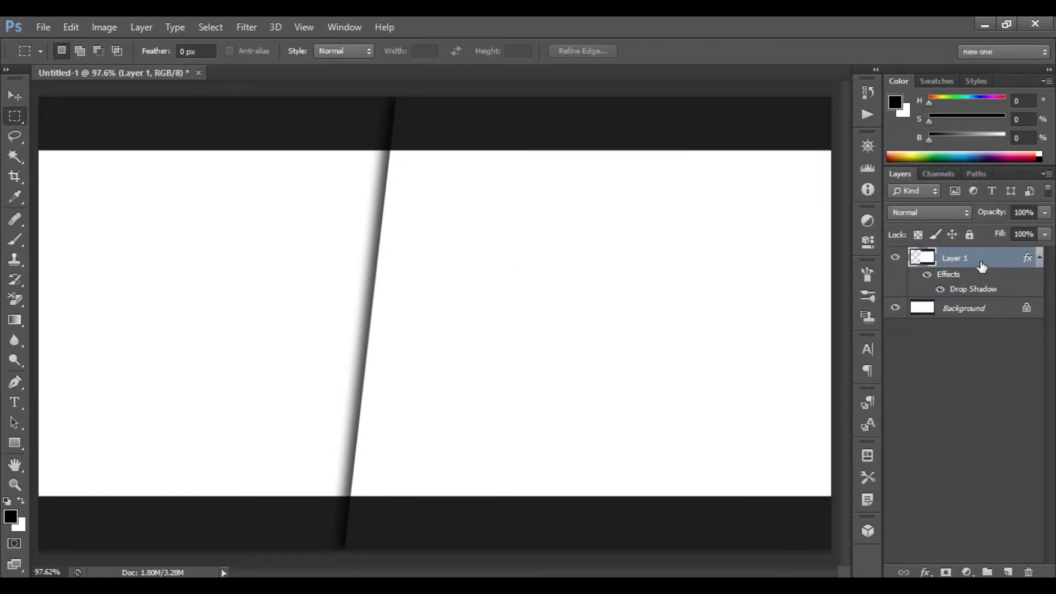
# Duplicate the slanted panel layer and shift the copy horizontally to the right, to X 787.50 px.
pyautogui.hotkey('ctrl', 'j')
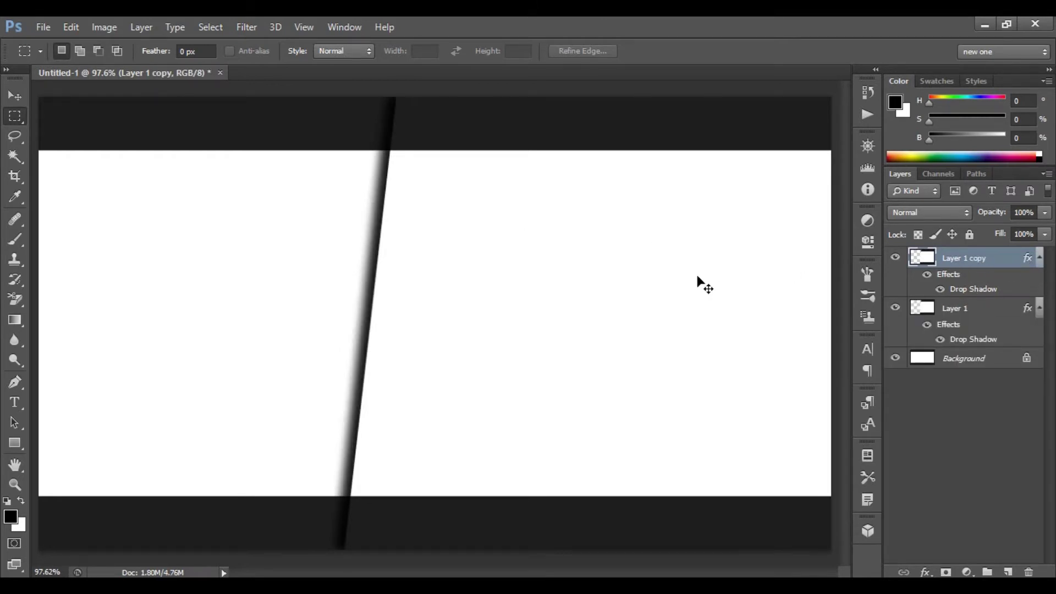
pyautogui.hotkey('ctrl', 't')
pyautogui.moveTo(507, 279); pyautogui.dragTo(555, 279)
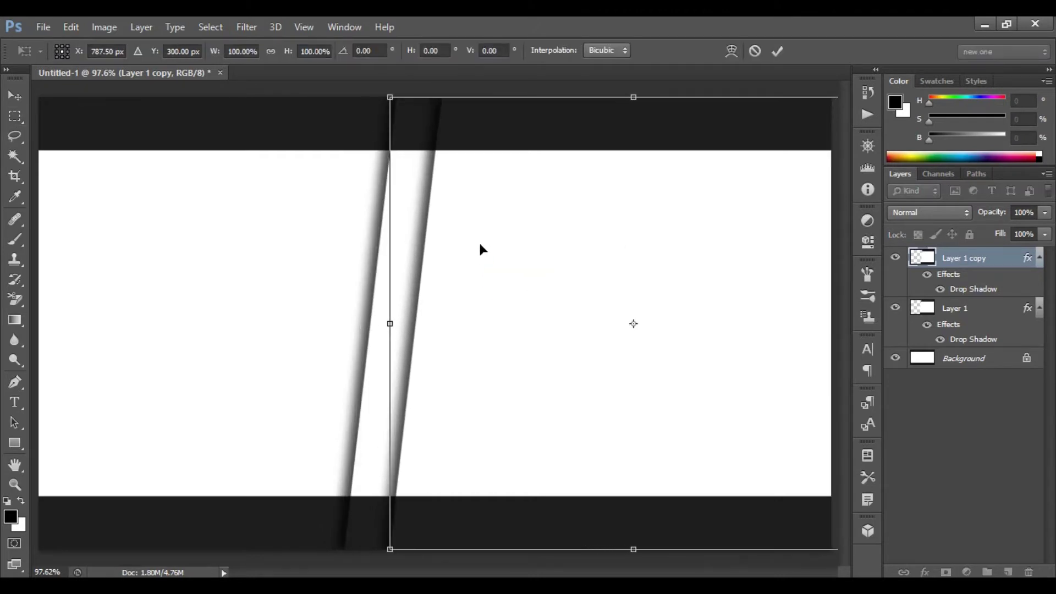
pyautogui.click(777, 52)
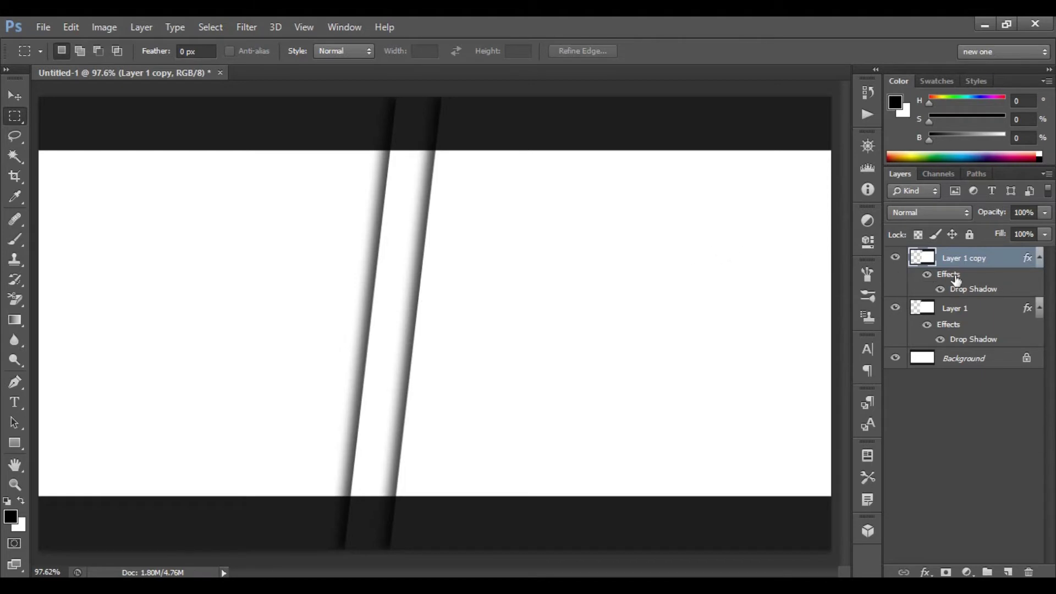
# Fill the copied panel's exact outline with green #518413 and clear the selection.
pyautogui.keyDown('ctrl'); pyautogui.click(929, 260); pyautogui.keyUp('ctrl')
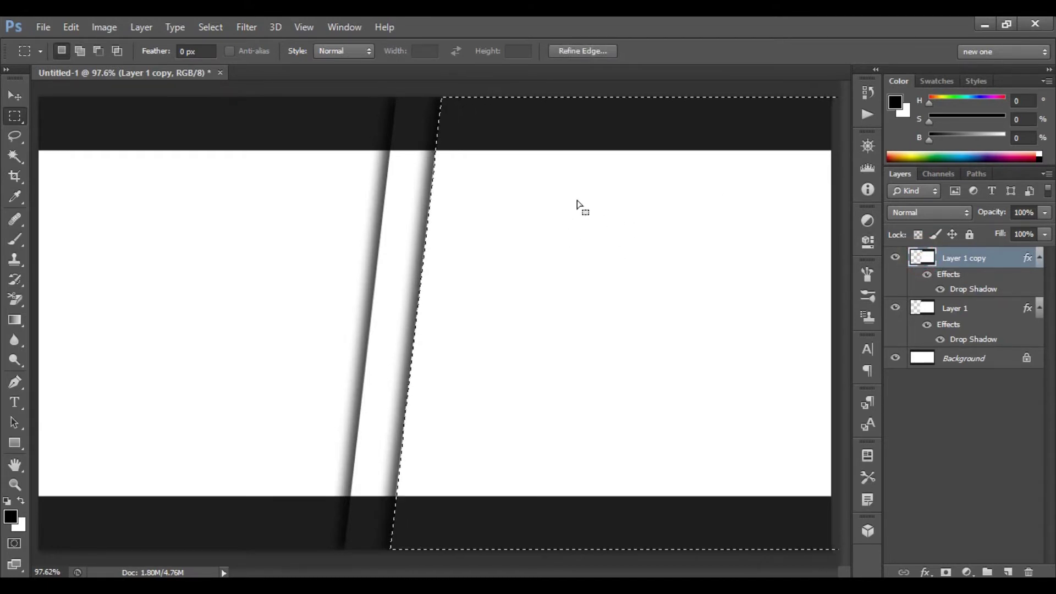
pyautogui.click(10, 518)
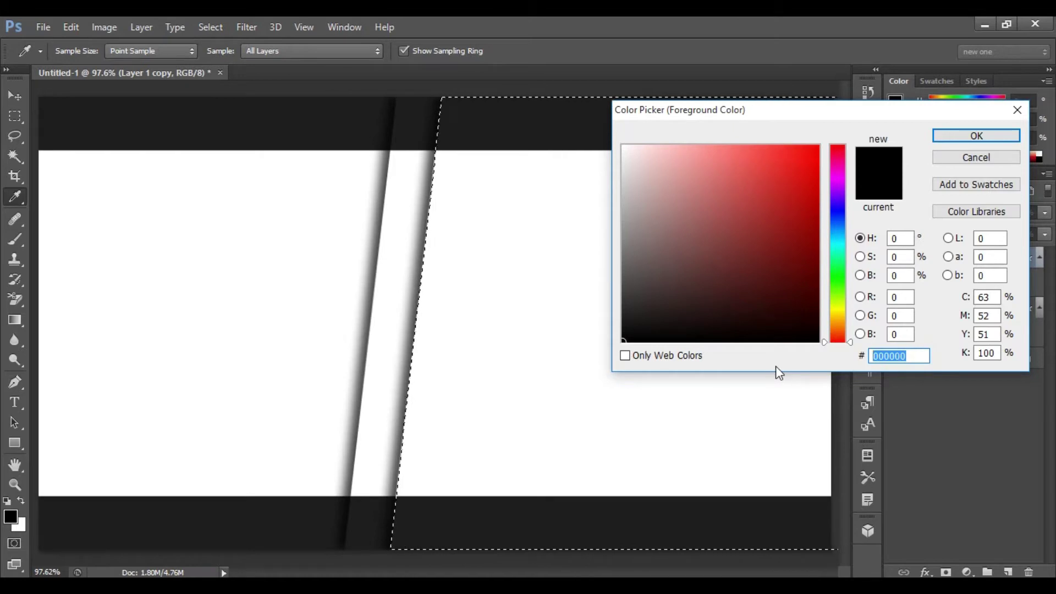
pyautogui.write('51')
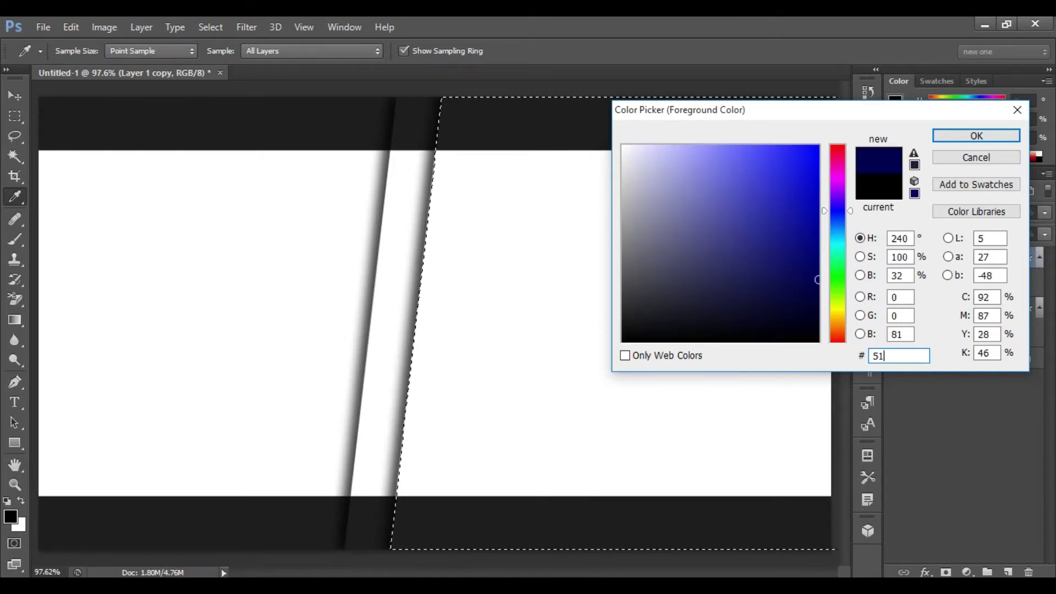
pyautogui.write('8413')
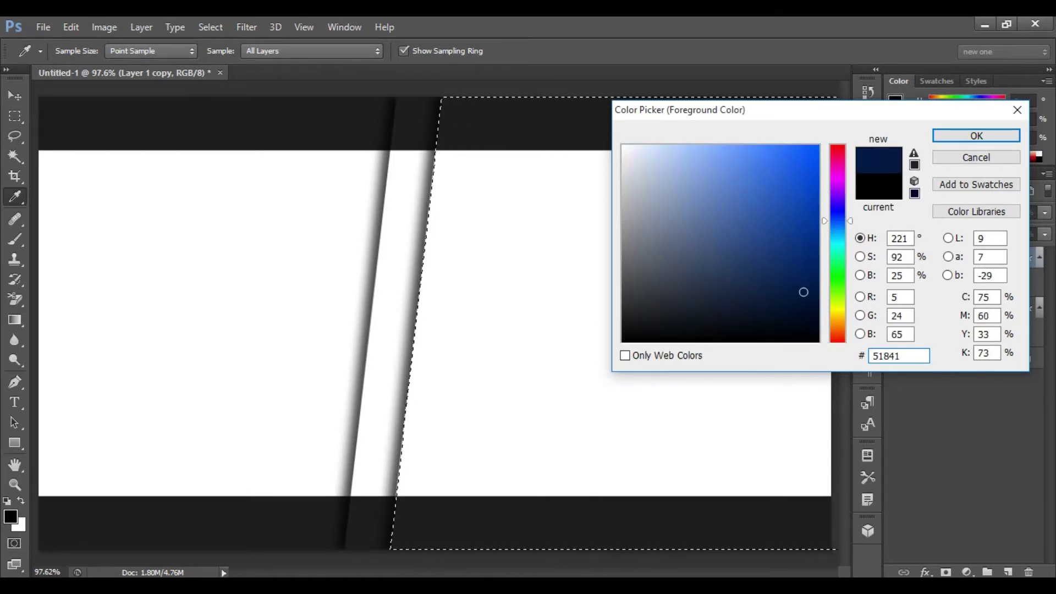
pyautogui.click(994, 137)
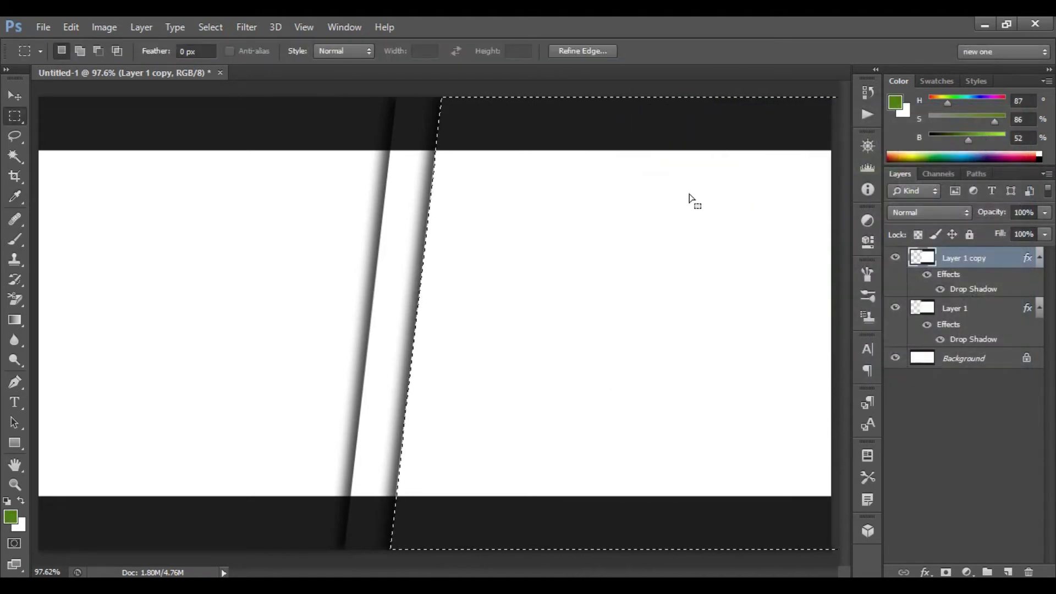
pyautogui.press('alt')
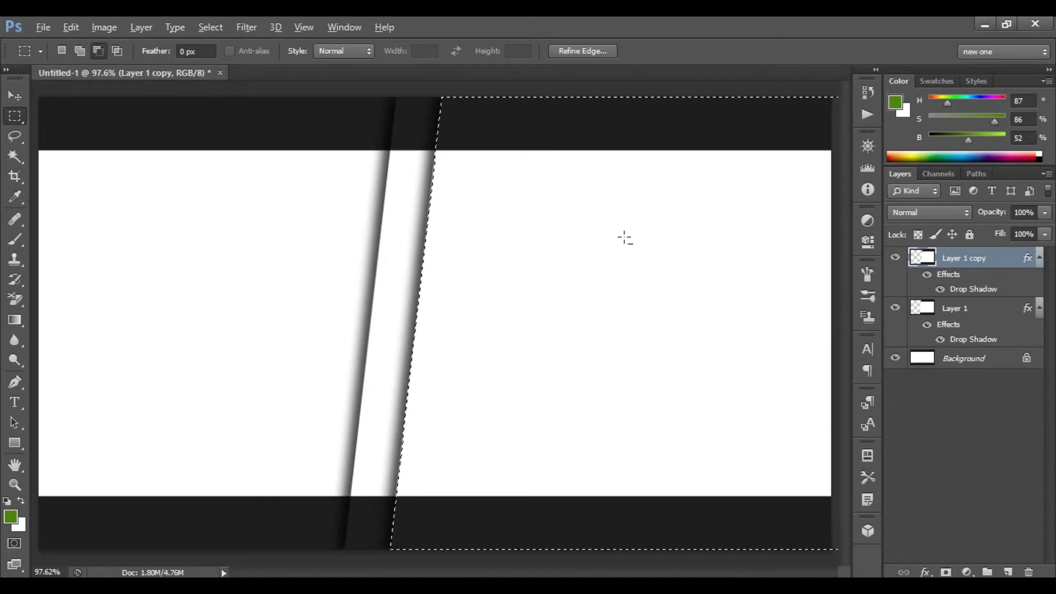
pyautogui.hotkey('alt', 'BackSpace')
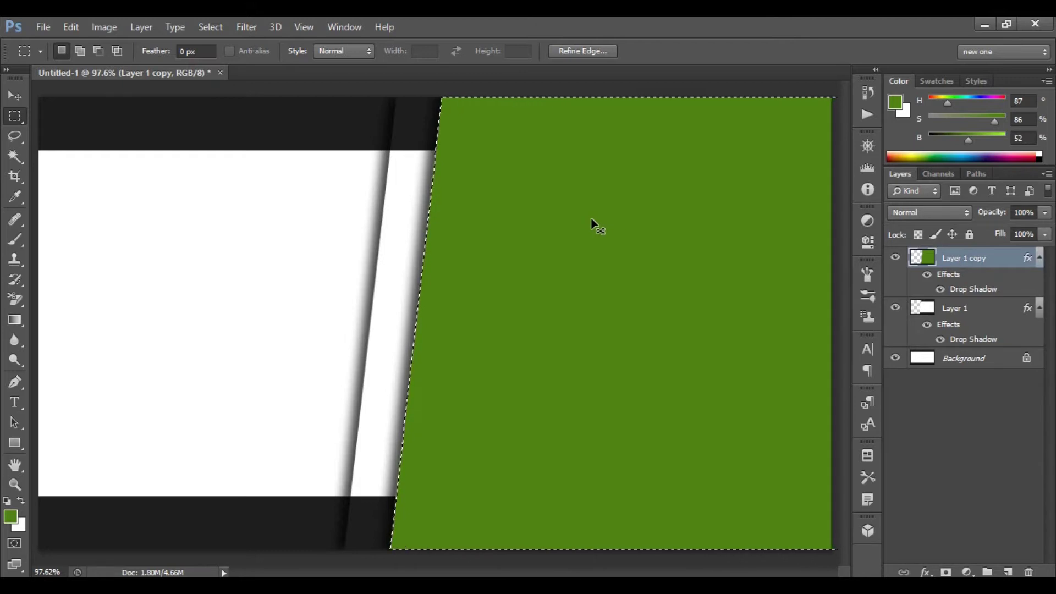
pyautogui.hotkey('ctrl', 'd')
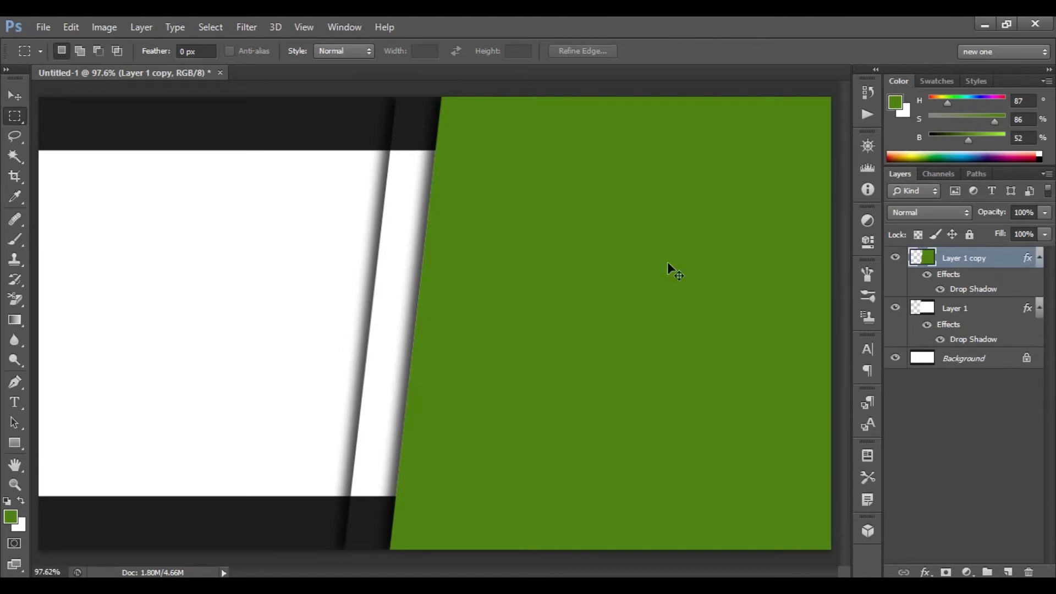
# Duplicate the green panel and shift the copy horizontally to the right, to X 865.50 px.
pyautogui.hotkey('ctrl', 'j')
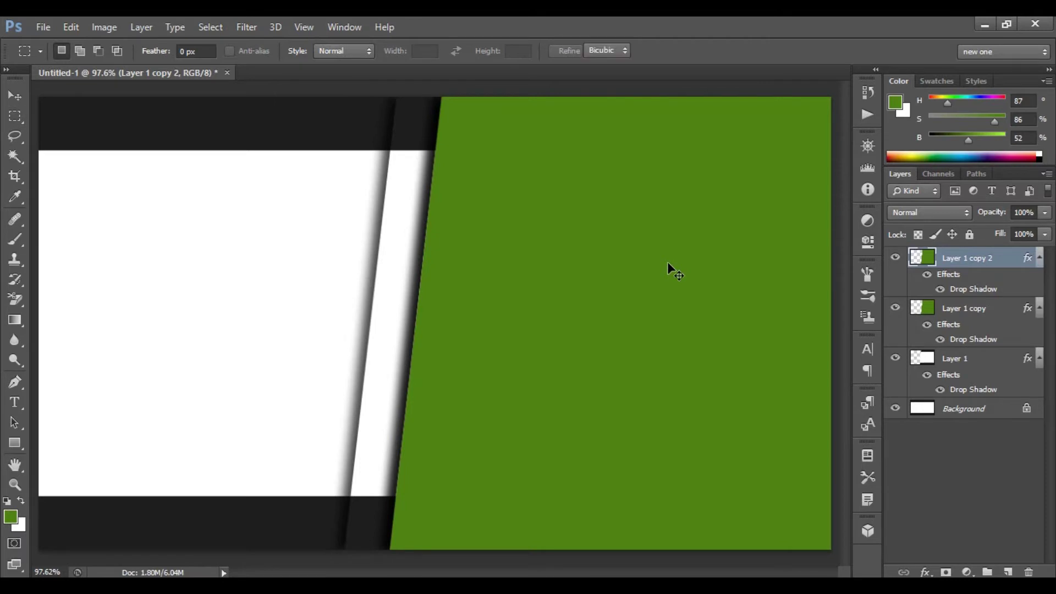
pyautogui.hotkey('ctrl', 't')
pyautogui.moveTo(634, 239); pyautogui.dragTo(692, 239)
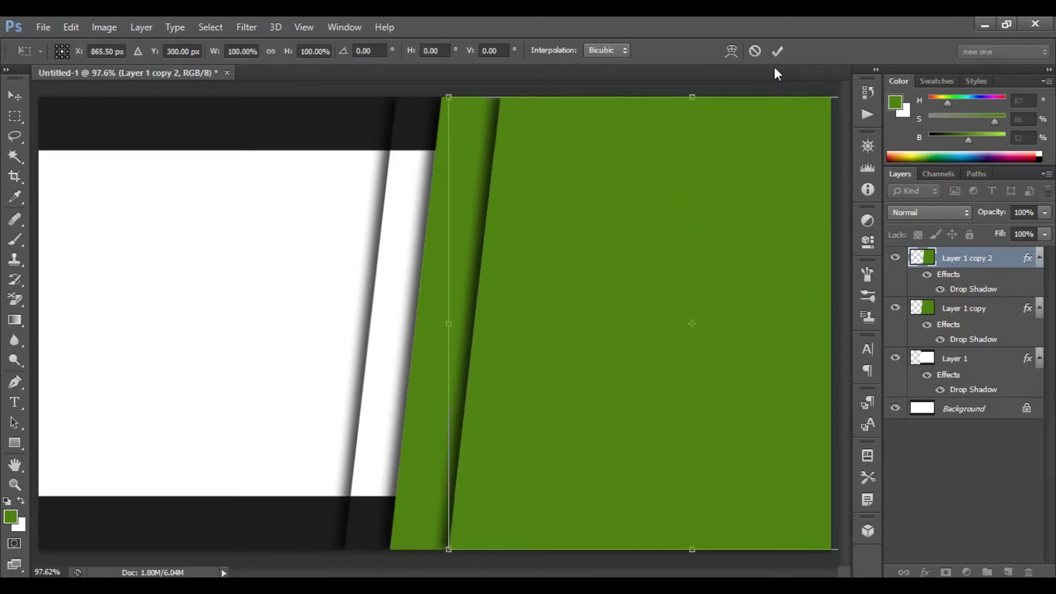
pyautogui.click(776, 50)
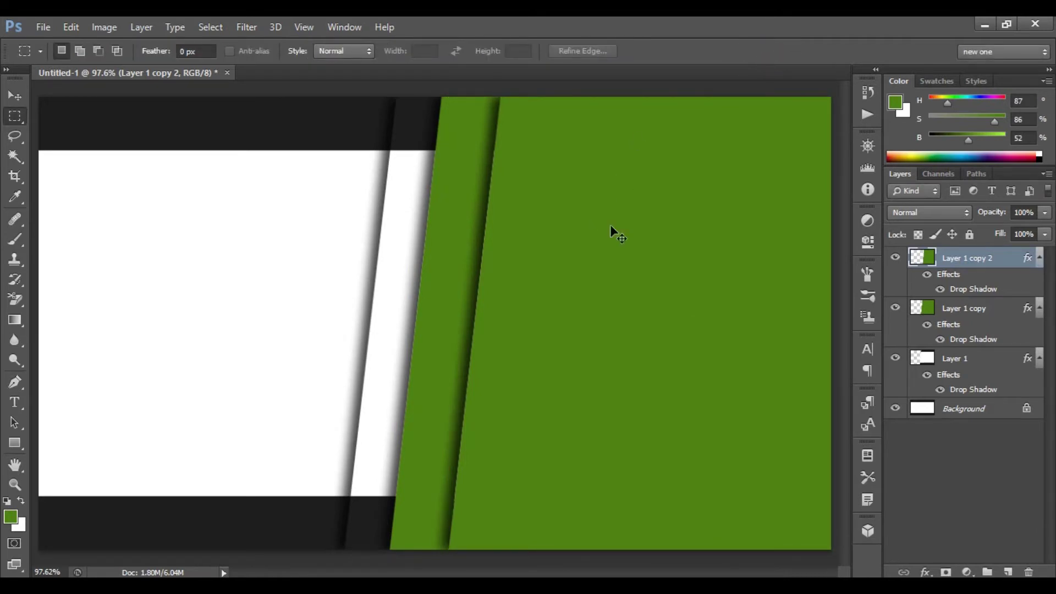
# Duplicate the green panel again and move the copy to X 1311.50 px, Y 538.00 px, at the canvas's lower-right corner.
pyautogui.hotkey('ctrl', 'j')
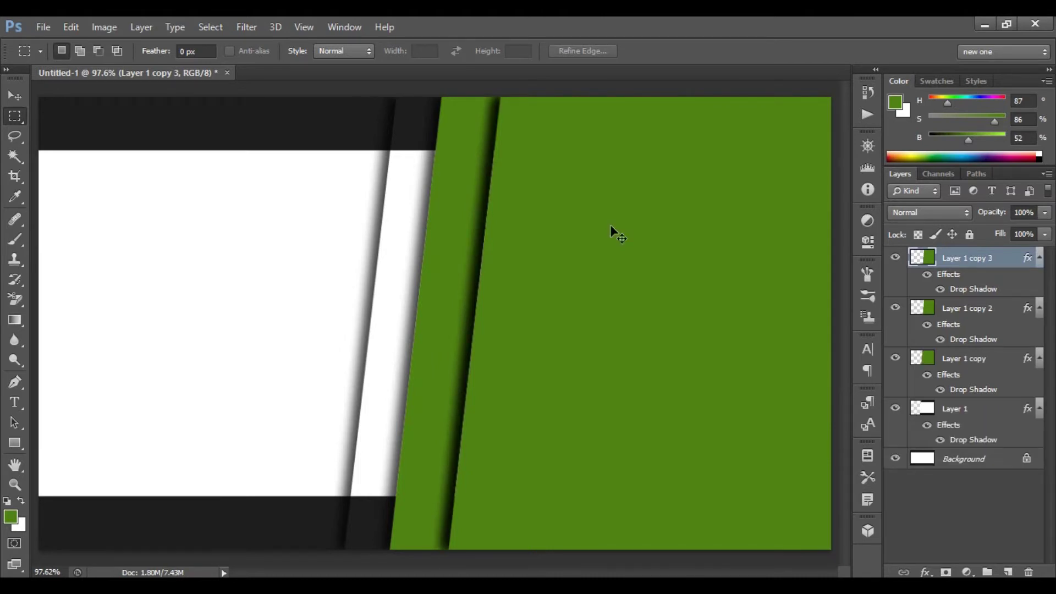
pyautogui.hotkey('ctrl', 't')
pyautogui.moveTo(612, 225); pyautogui.dragTo(957, 407)
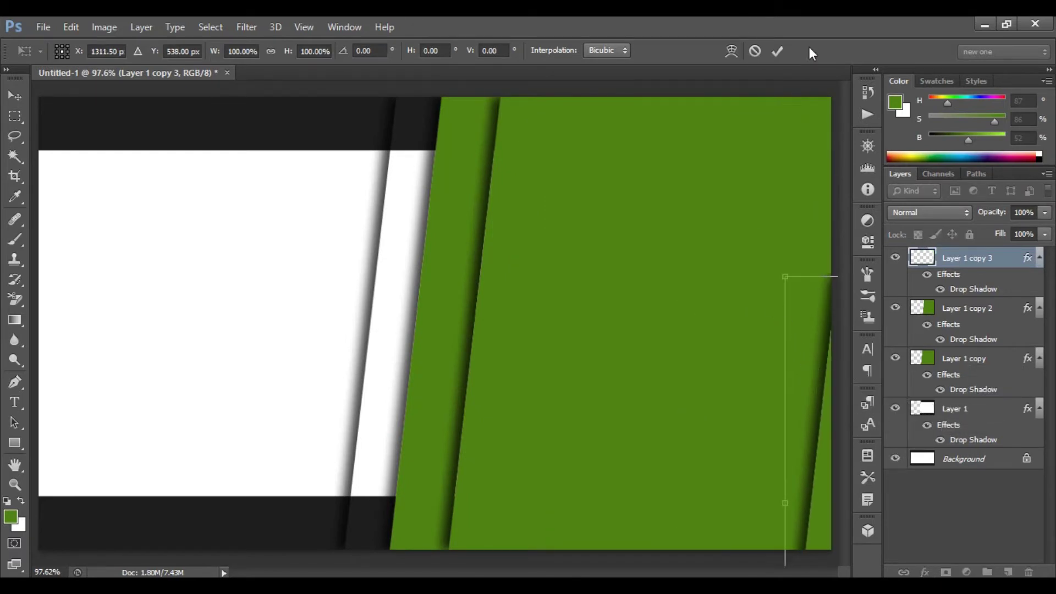
pyautogui.click(781, 49)
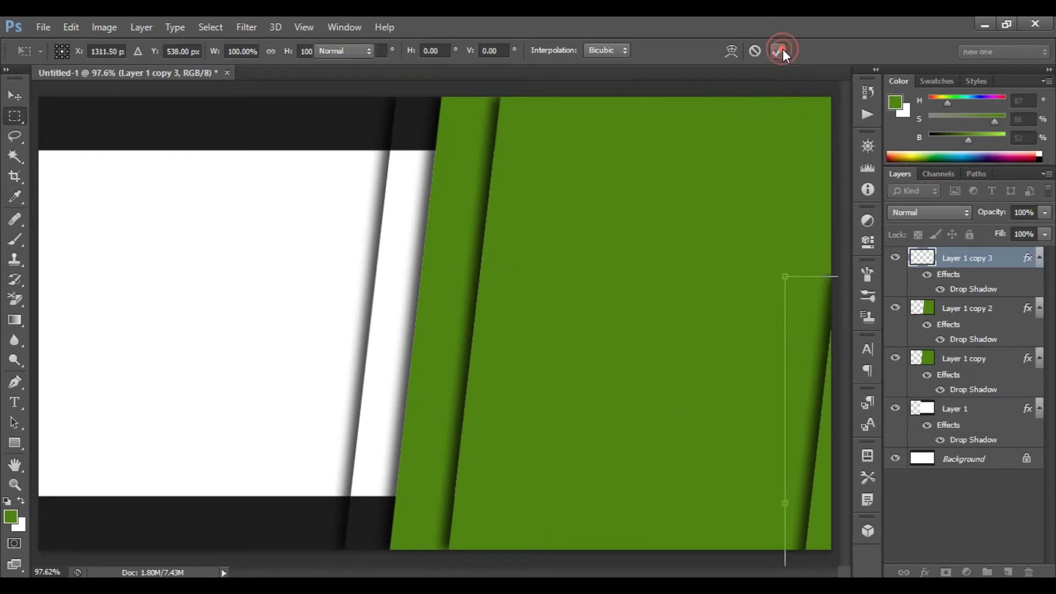
# Draw a green rectangle about 494 by 125 px from the canvas's left edge and place its layer directly above the background.
pyautogui.click(15, 443)
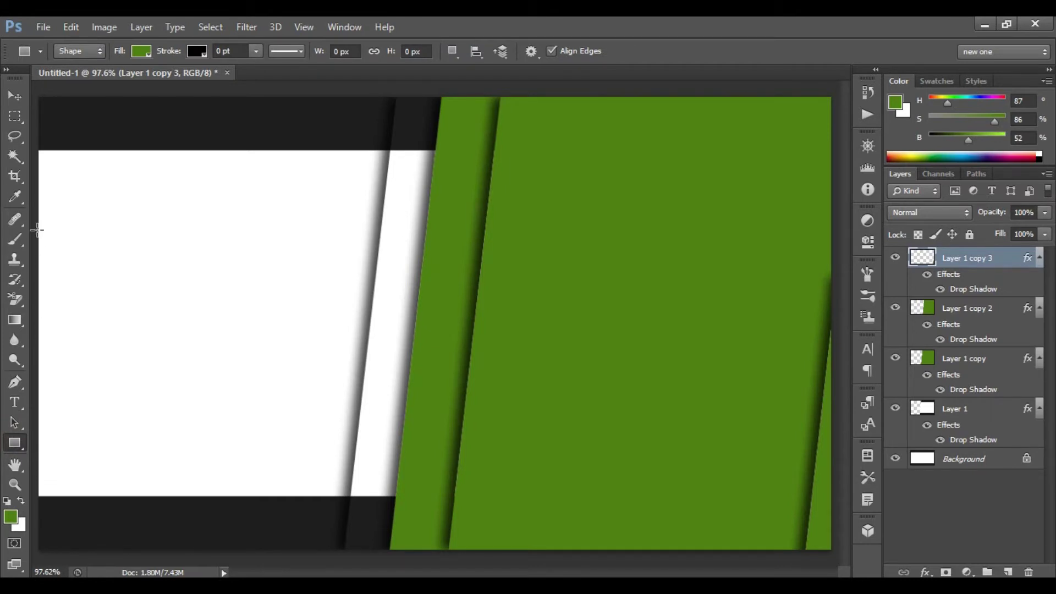
pyautogui.moveTo(37, 231); pyautogui.dragTo(410, 327)
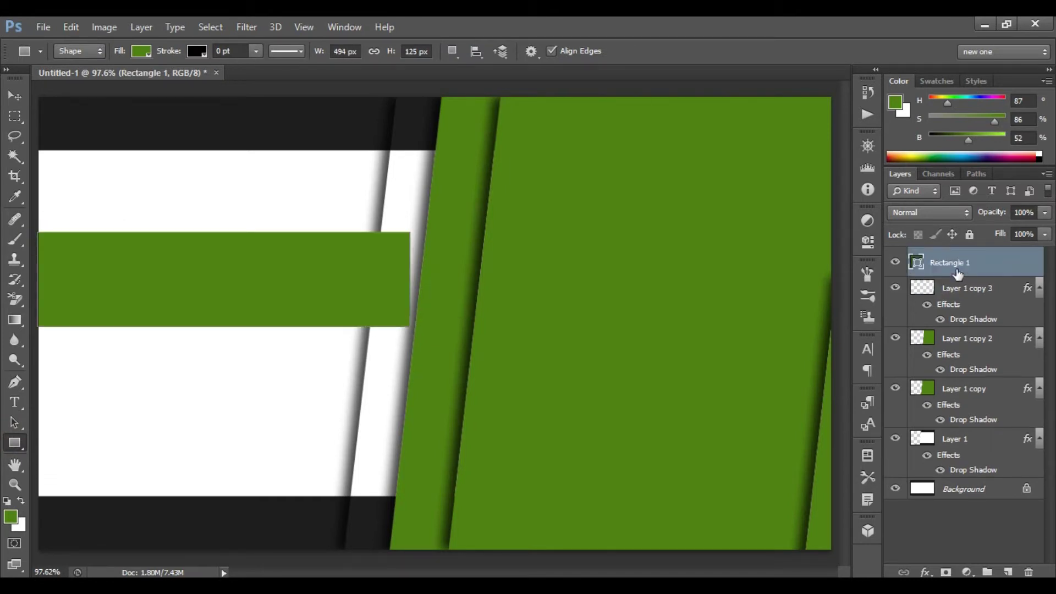
pyautogui.moveTo(968, 267); pyautogui.dragTo(976, 476)
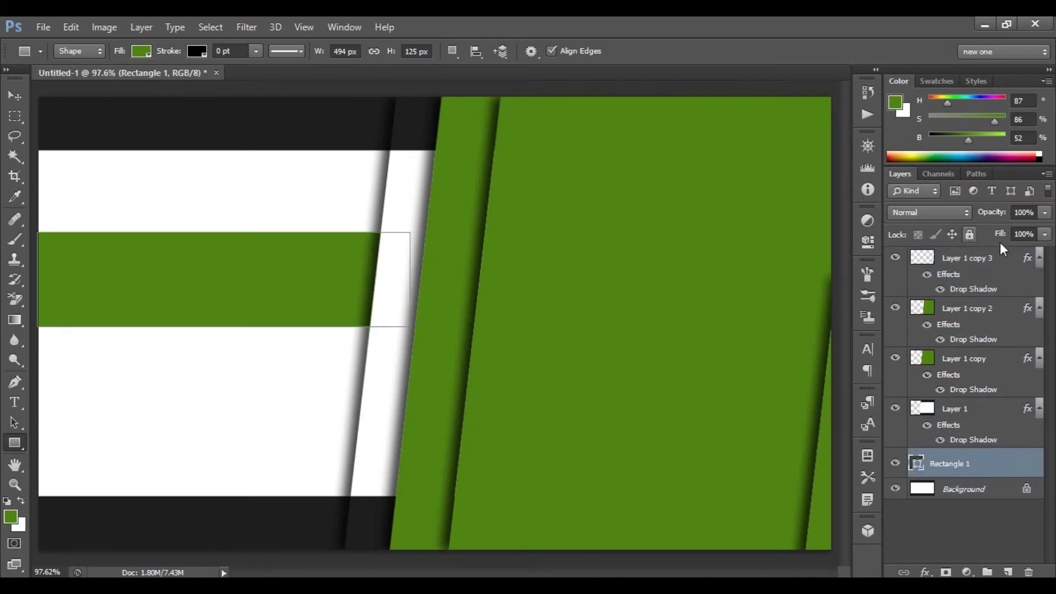
# Draw a telephone custom shape about 38 by 29 px above all layers on the upper green strip and fill it white.
pyautogui.click(974, 264)
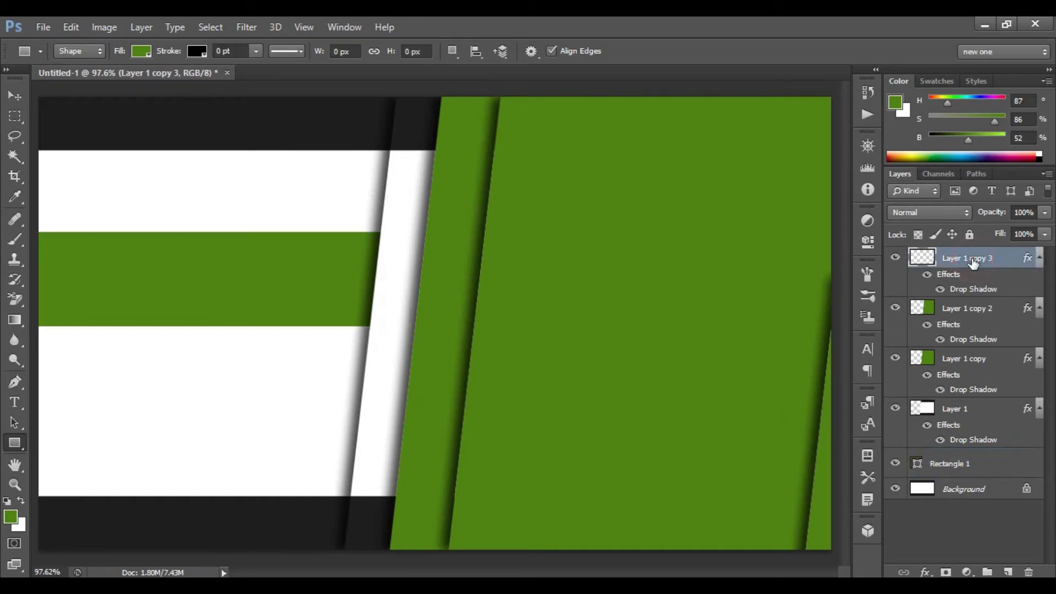
pyautogui.rightClick(13, 443)
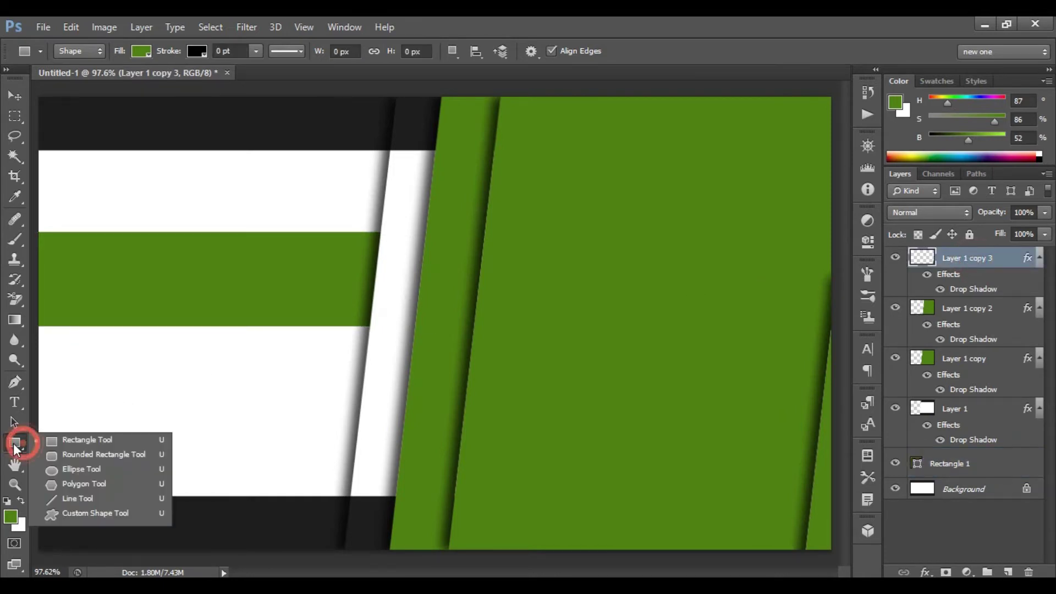
pyautogui.click(122, 514)
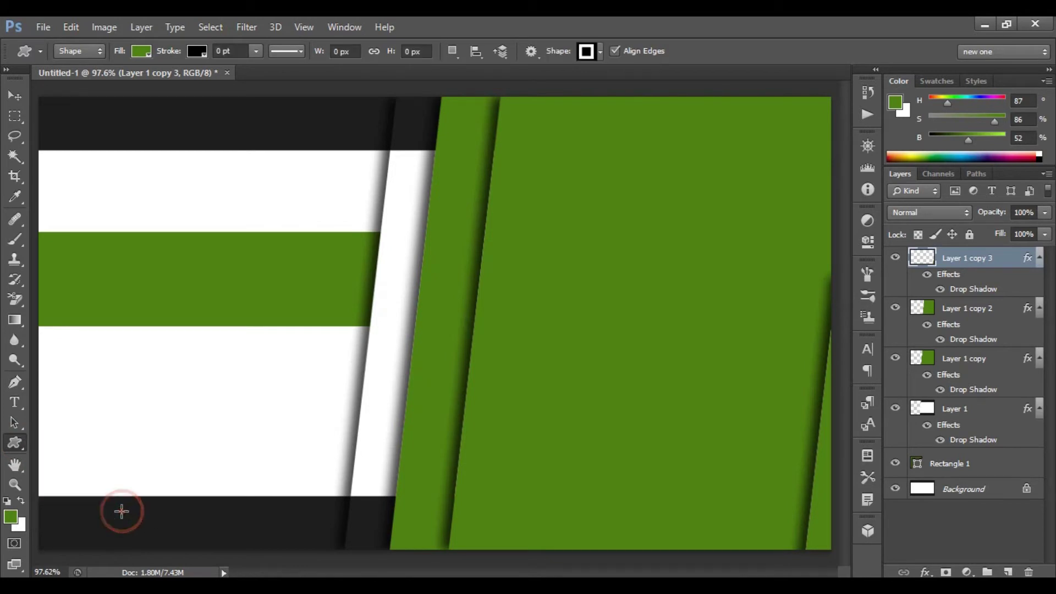
pyautogui.click(600, 51)
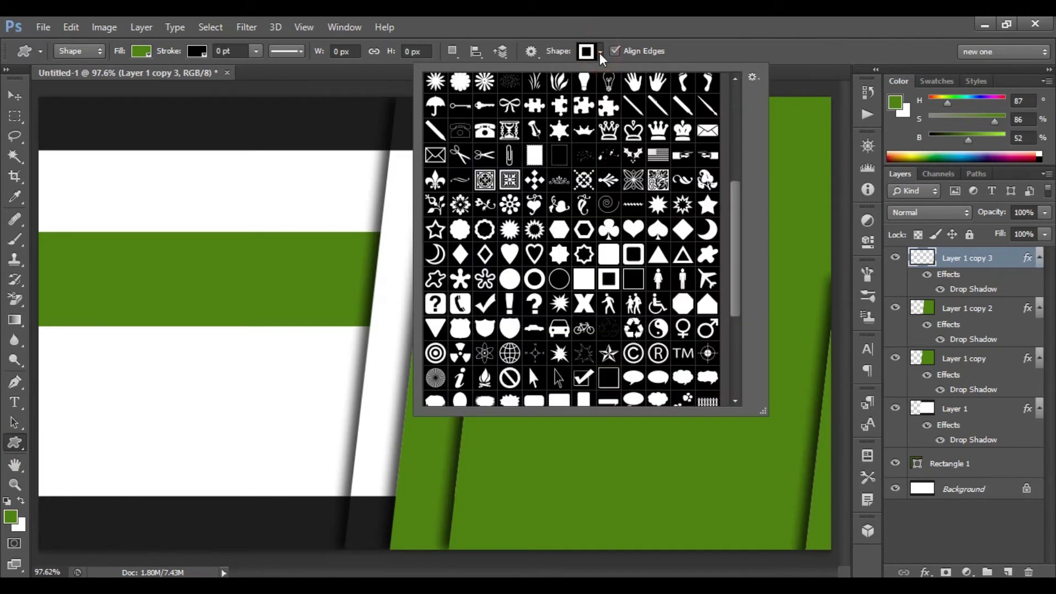
pyautogui.click(485, 130)
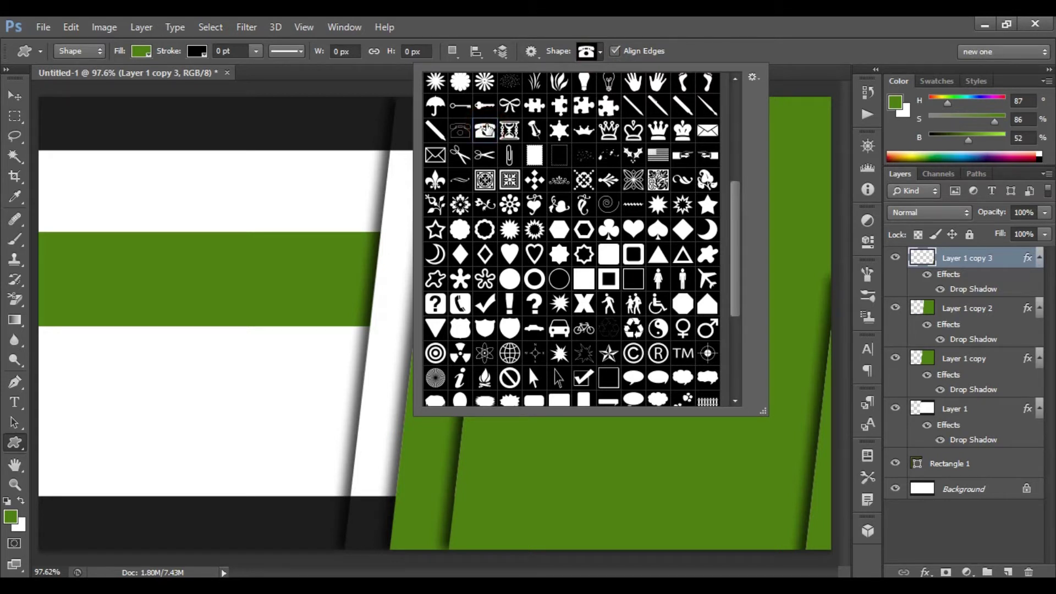
pyautogui.doubleClick(484, 130)
pyautogui.moveTo(442, 193); pyautogui.dragTo(469, 214)
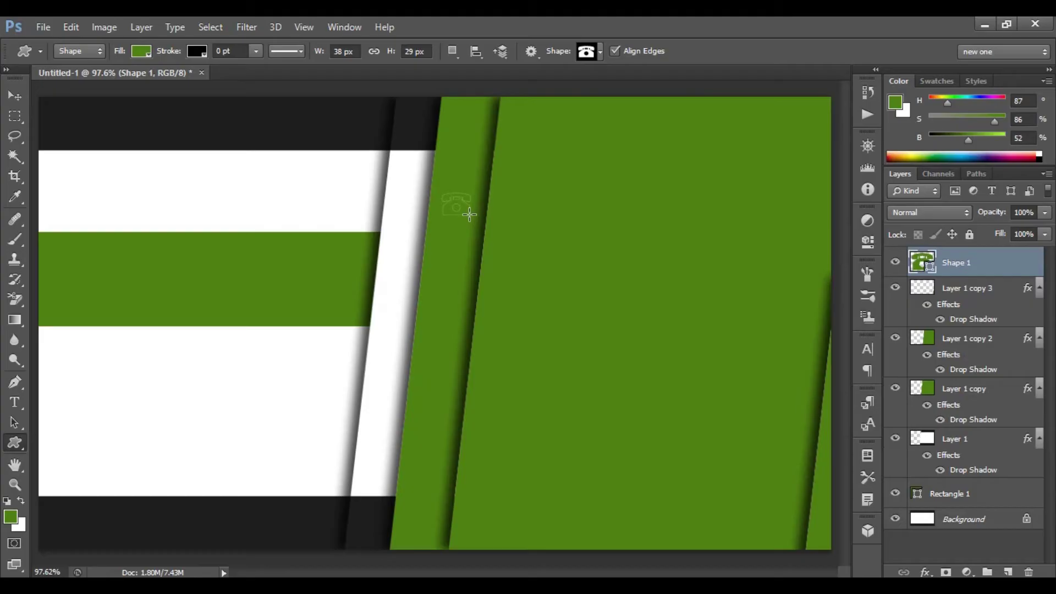
pyautogui.click(143, 52)
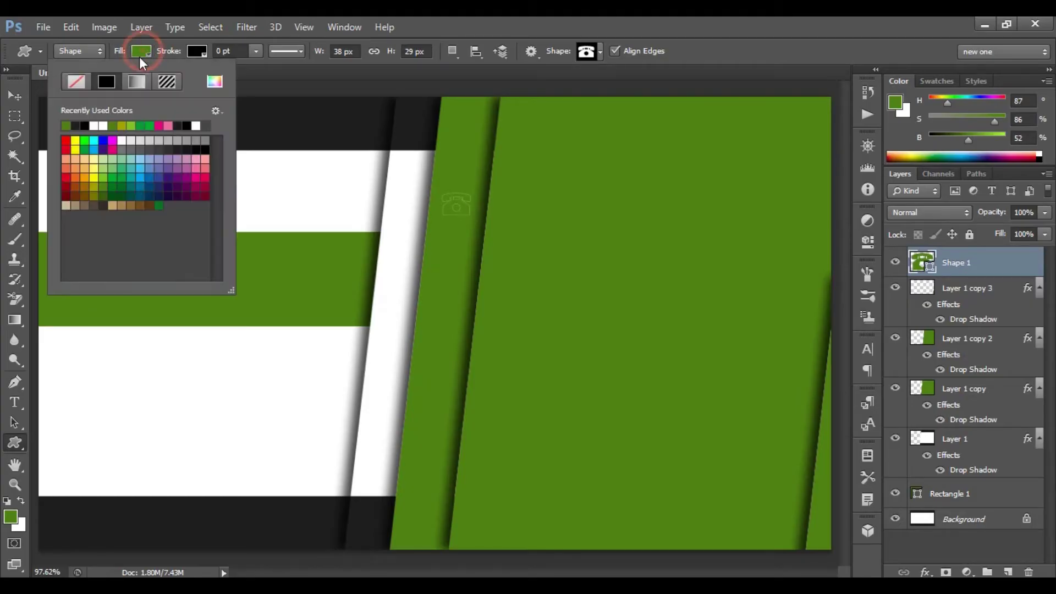
pyautogui.click(123, 139)
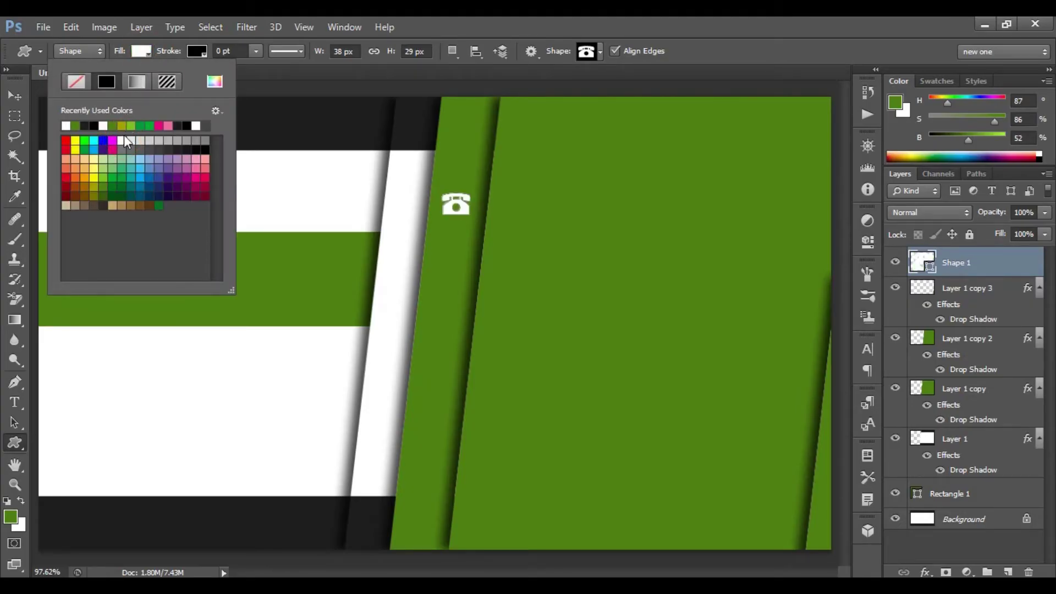
# Draw a white envelope custom shape about 34 by 22 px below the telephone icon and nudge it slightly left.
pyautogui.press('Return')
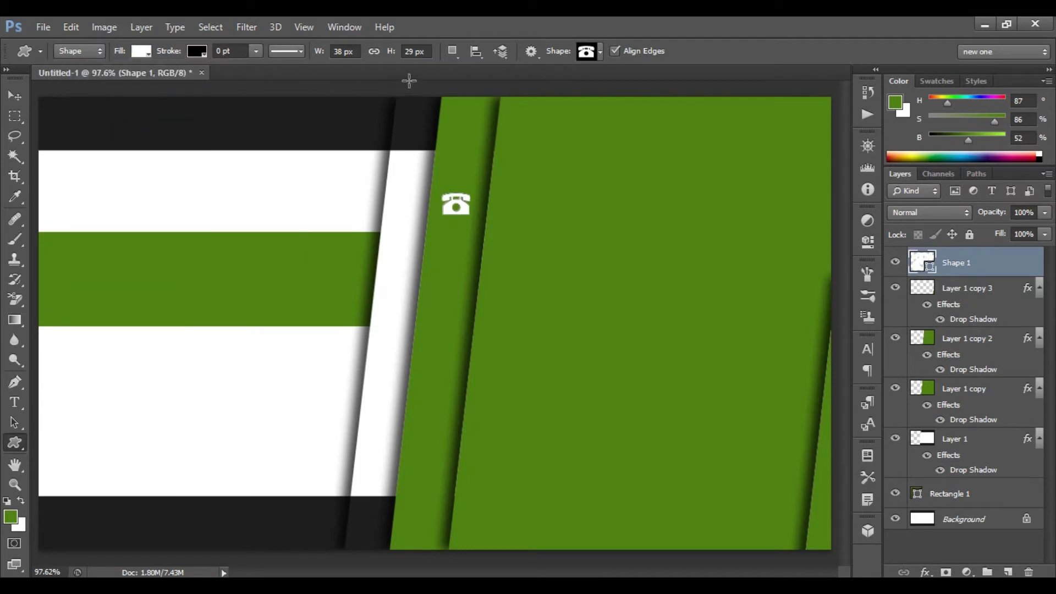
pyautogui.click(602, 53)
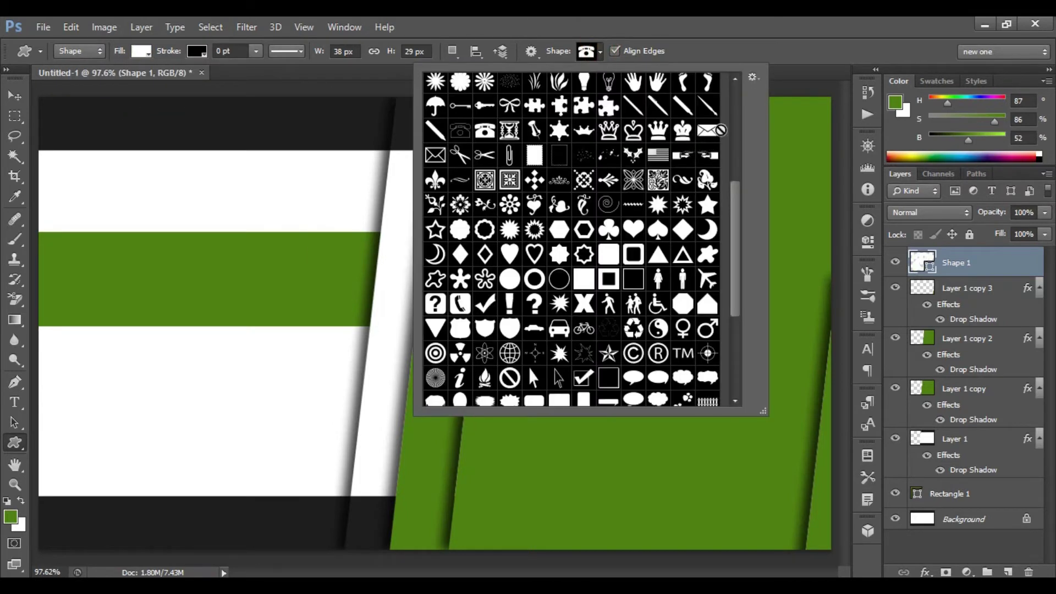
pyautogui.click(709, 132)
pyautogui.click(708, 132)
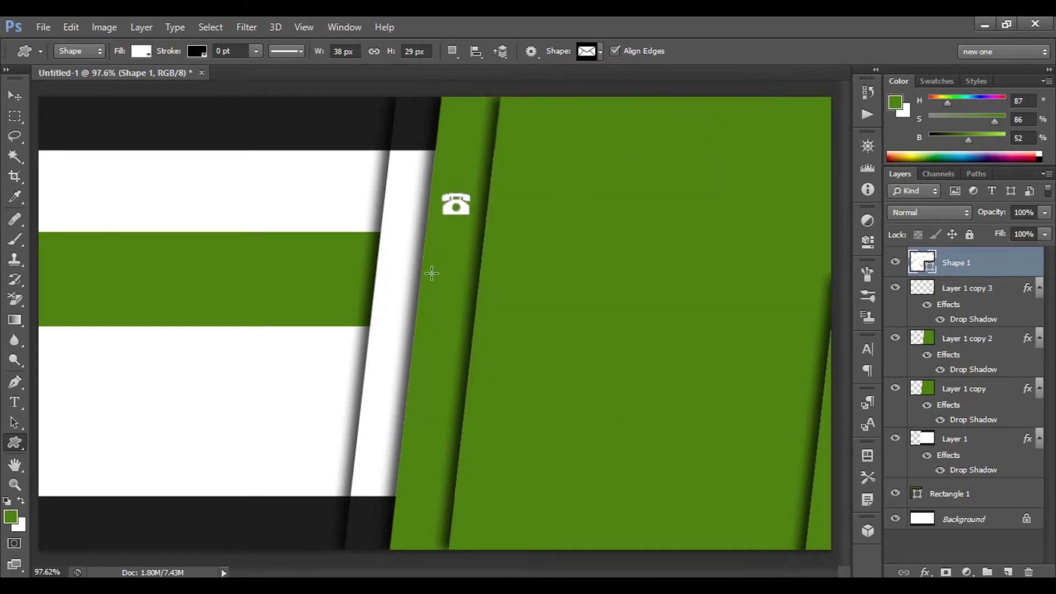
pyautogui.moveTo(439, 269); pyautogui.dragTo(464, 285)
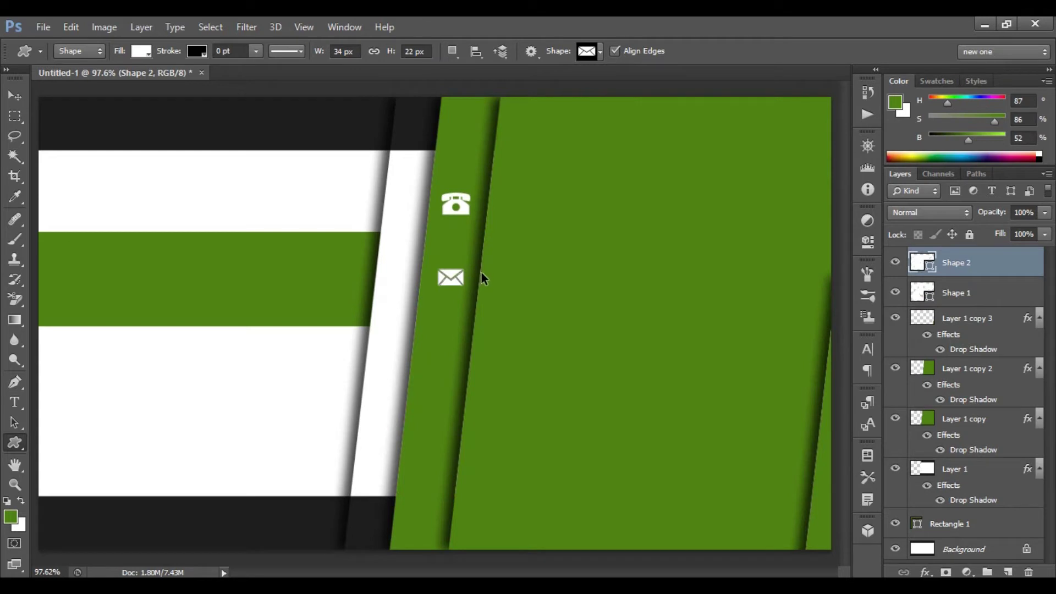
pyautogui.hotkey('ctrl', 't')
pyautogui.press('Left')
pyautogui.press('Left')
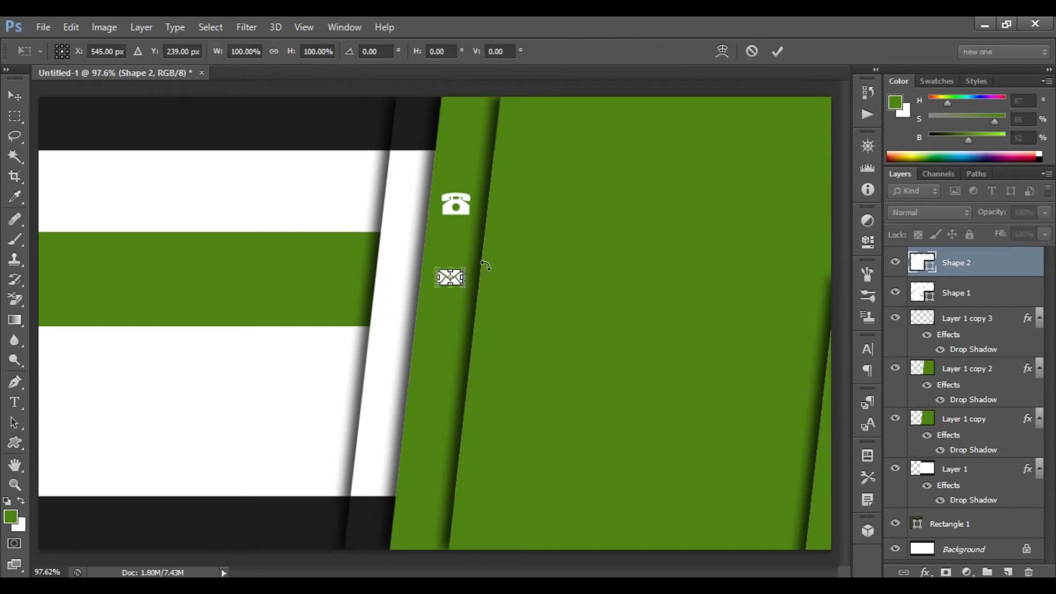
pyautogui.click(777, 51)
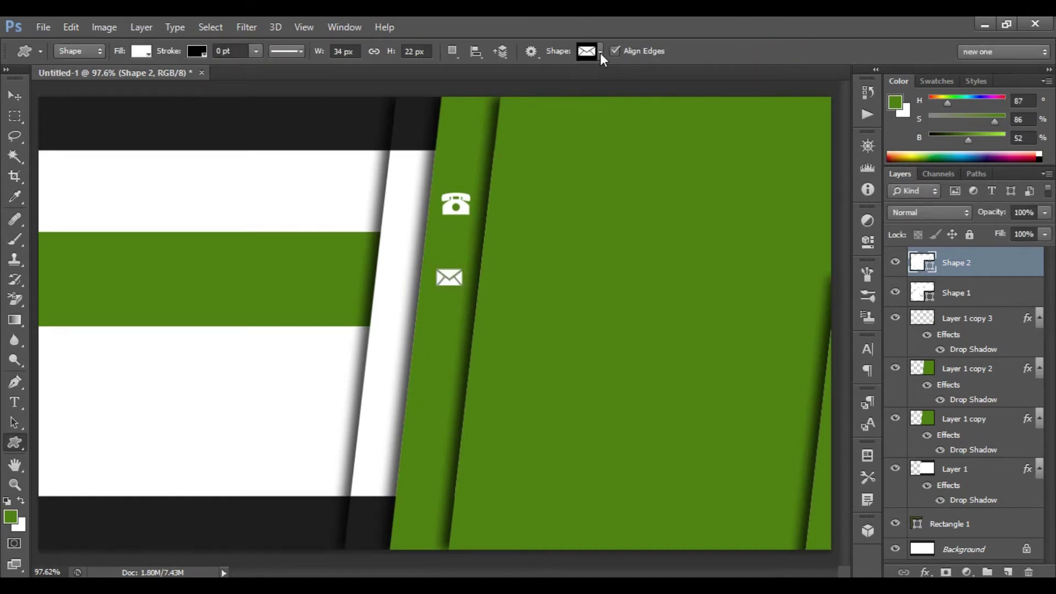
# Draw a white wire globe custom shape about 38 by 35 px below the envelope icon.
pyautogui.click(600, 52)
pyautogui.scroll(-3, 524, 383)
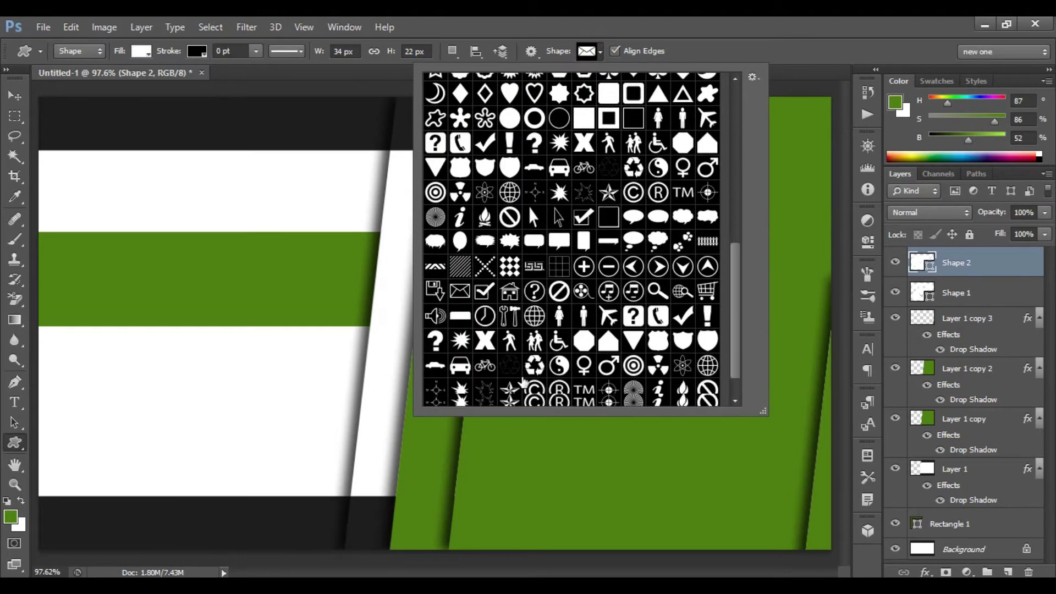
pyautogui.scroll(-1, 523, 383)
pyautogui.click(534, 295)
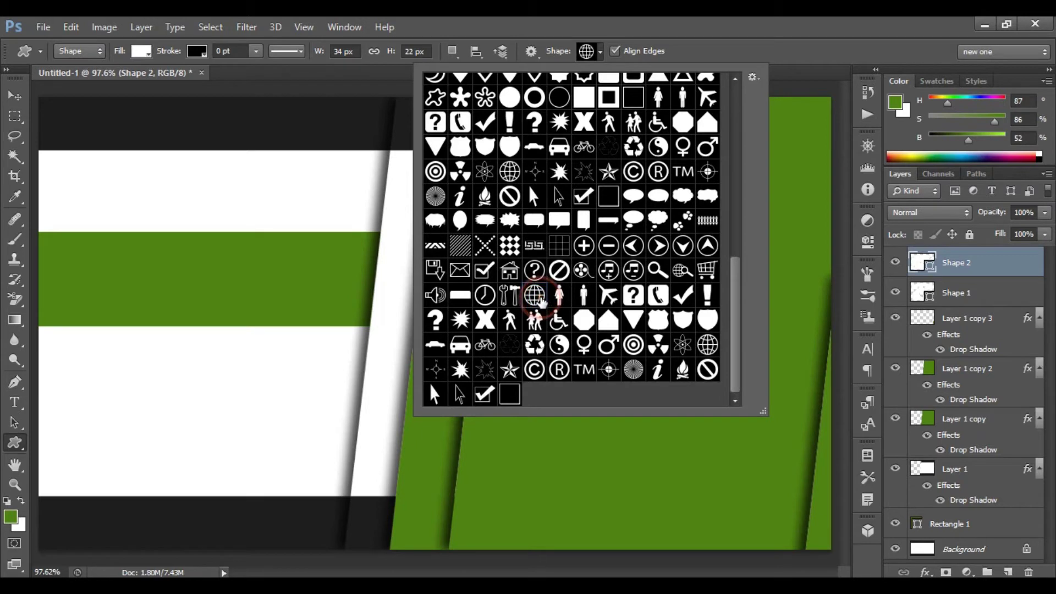
pyautogui.press('Return')
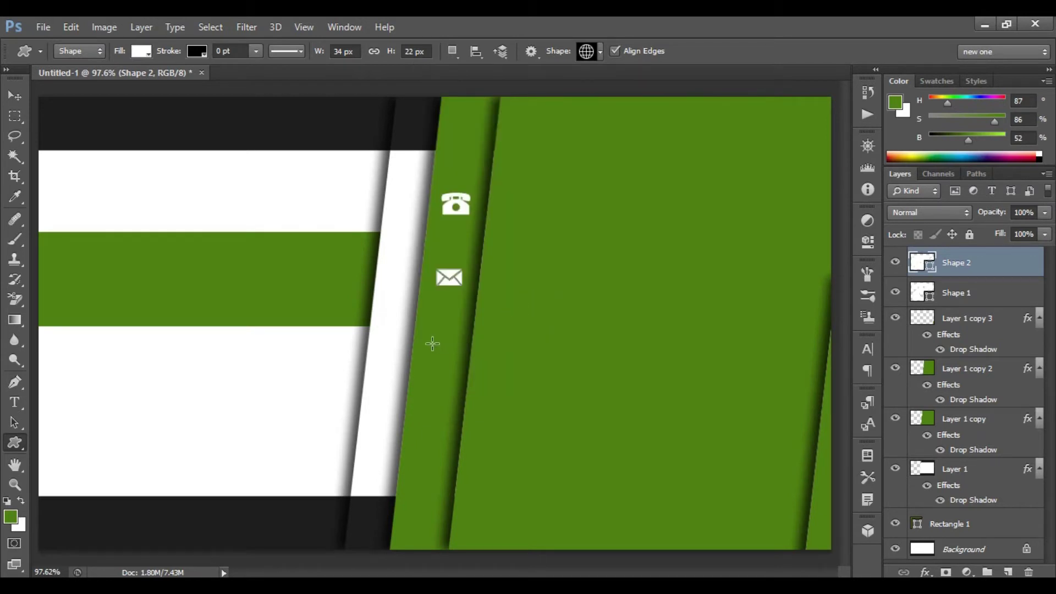
pyautogui.moveTo(429, 343); pyautogui.dragTo(457, 369)
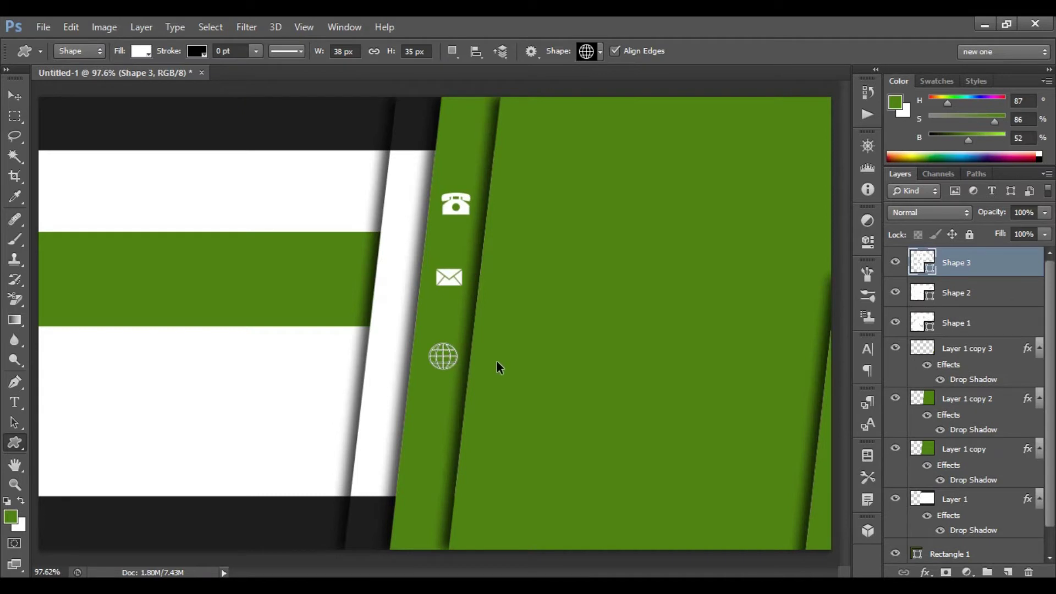
# Move the globe icon up and slightly left to X 534.00 px, Y 333.50 px.
pyautogui.hotkey('ctrl', 't')
pyautogui.press('Up')
pyautogui.press('Up')
pyautogui.press('Up')
pyautogui.press('Up')
pyautogui.press('Up')
pyautogui.press('Up')
pyautogui.press('Up')
pyautogui.press('Up')
pyautogui.press('Up')
pyautogui.press('Up')
pyautogui.press('Left')
pyautogui.press('Left')
pyautogui.press('Left')
pyautogui.press('Right')
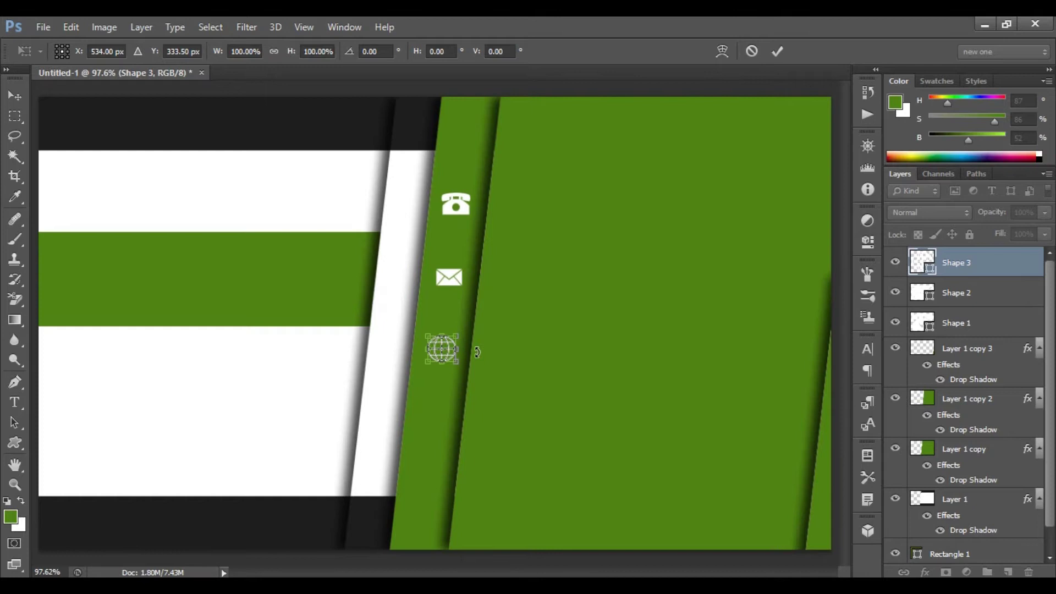
pyautogui.click(774, 54)
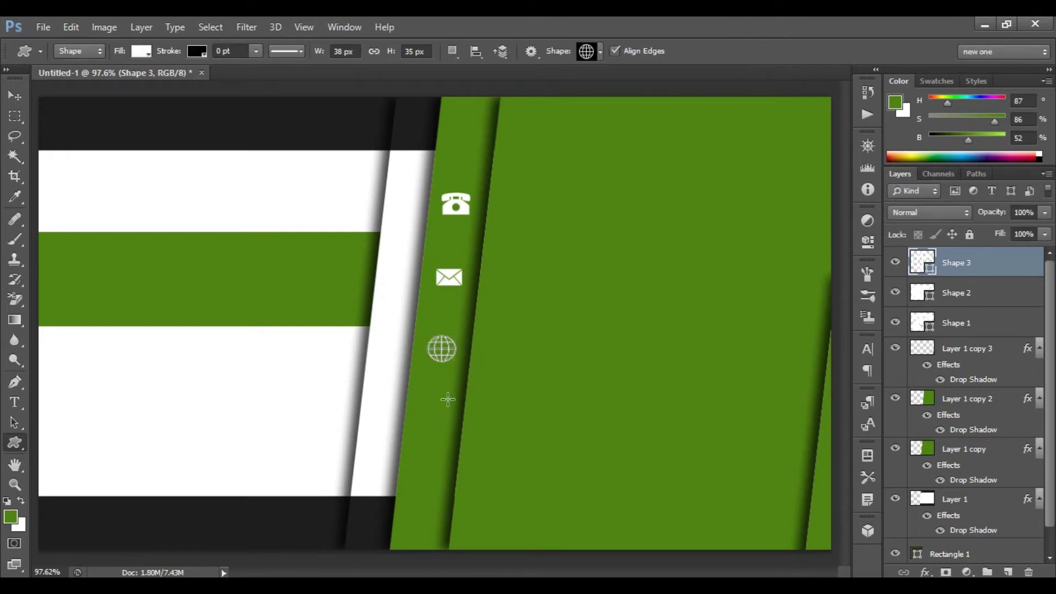
# Place the map-pin image file "icon" from the file folder into the document and rasterize its layer.
pyautogui.click(431, 572)
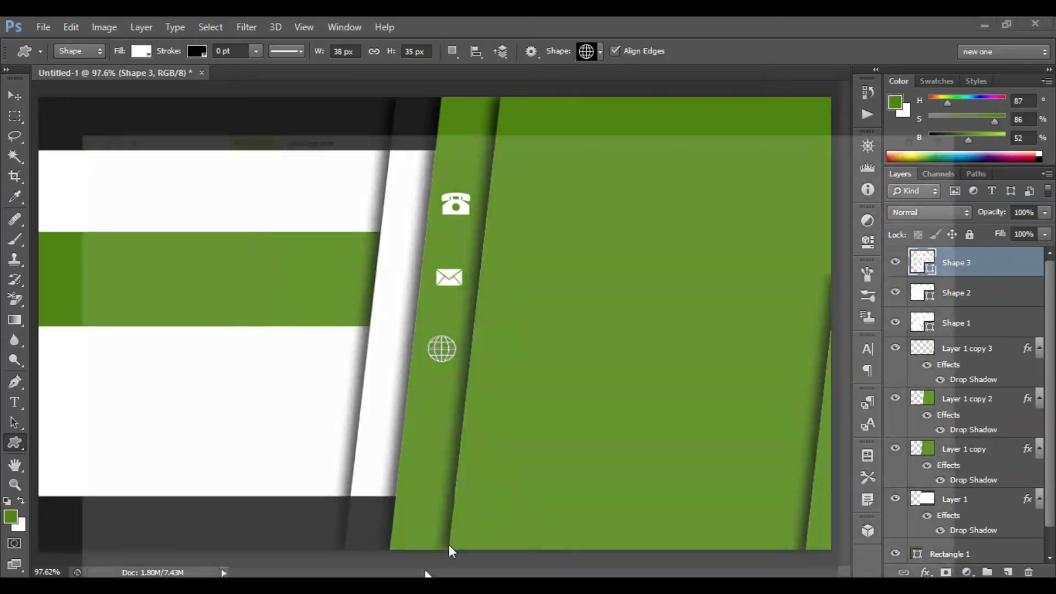
pyautogui.moveTo(755, 163); pyautogui.dragTo(495, 420)
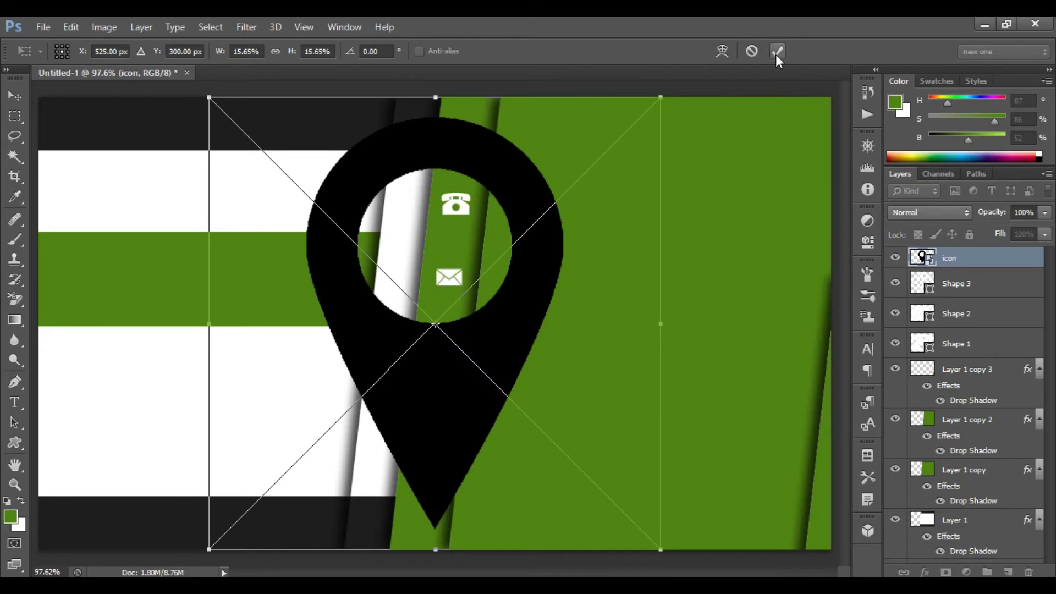
pyautogui.click(777, 52)
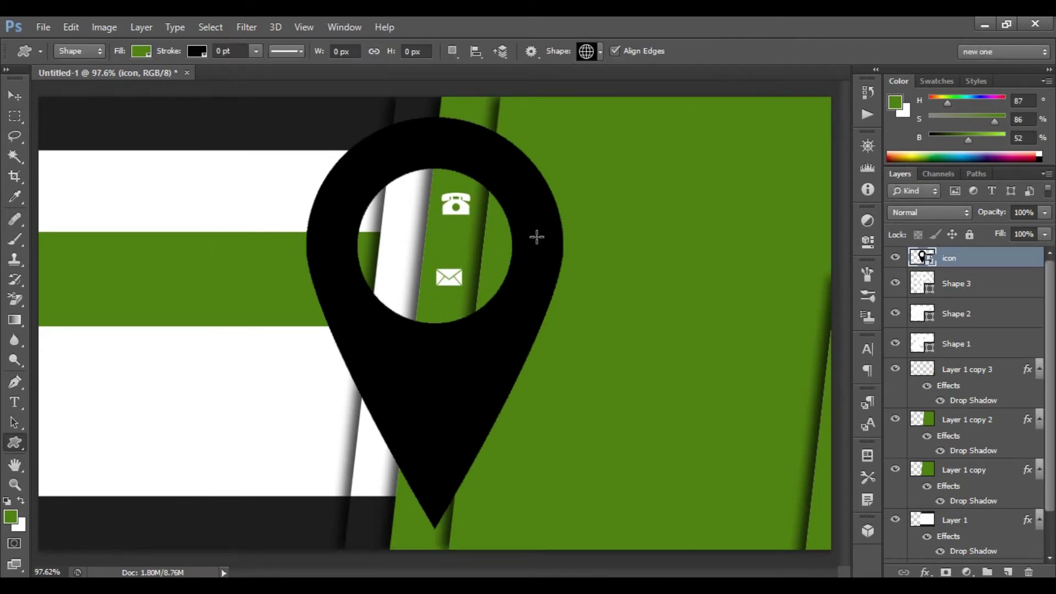
pyautogui.rightClick(968, 266)
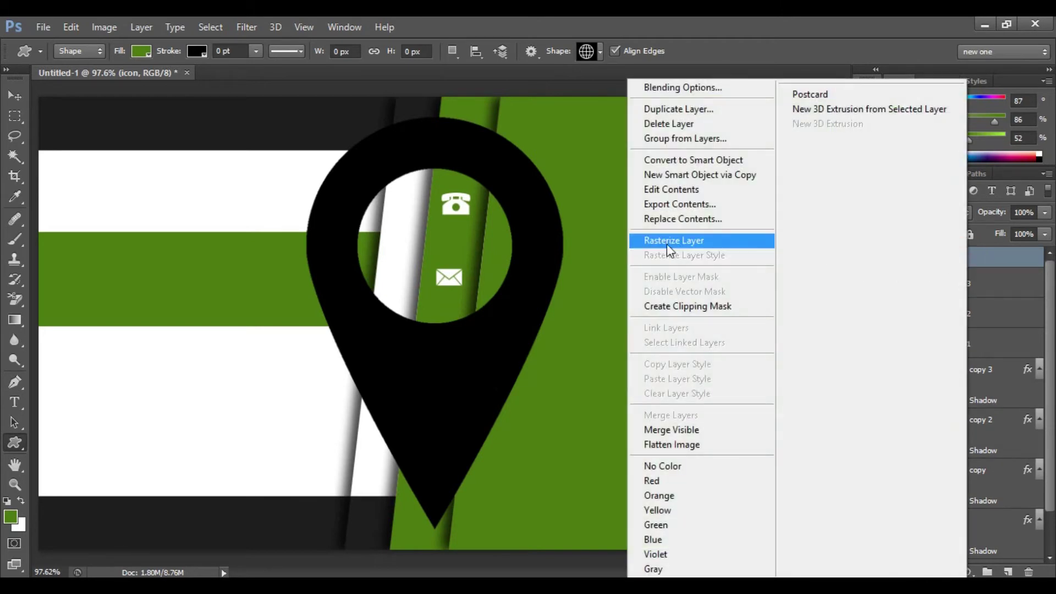
pyautogui.click(734, 242)
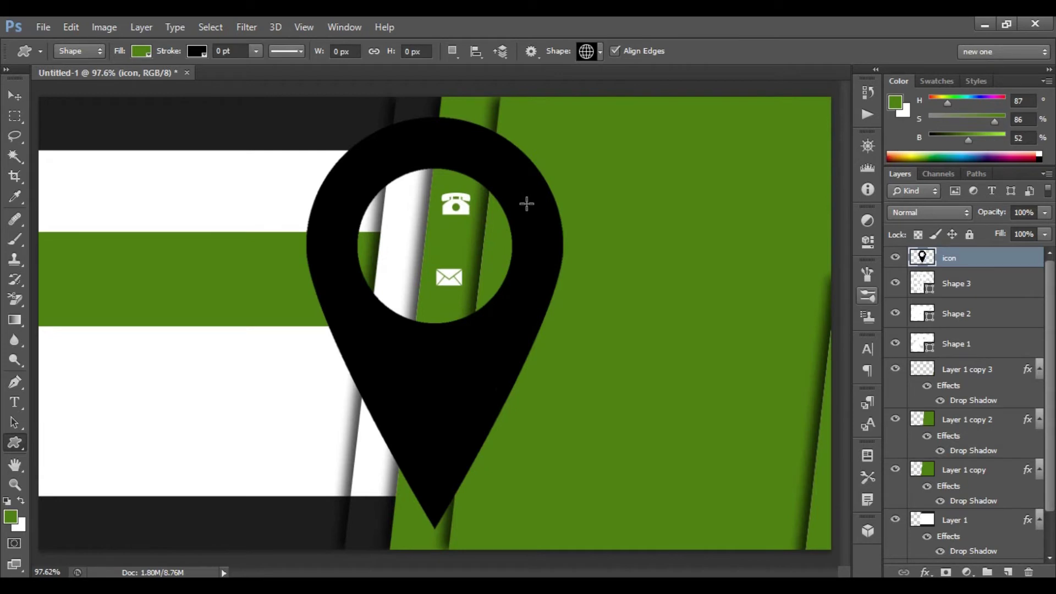
# Select the map pin's pixels, fill them with the white background color and deselect.
pyautogui.moveTo(919, 257); pyautogui.dragTo(924, 270)
pyautogui.keyDown('ctrl'); pyautogui.click(922, 256); pyautogui.keyUp('ctrl')
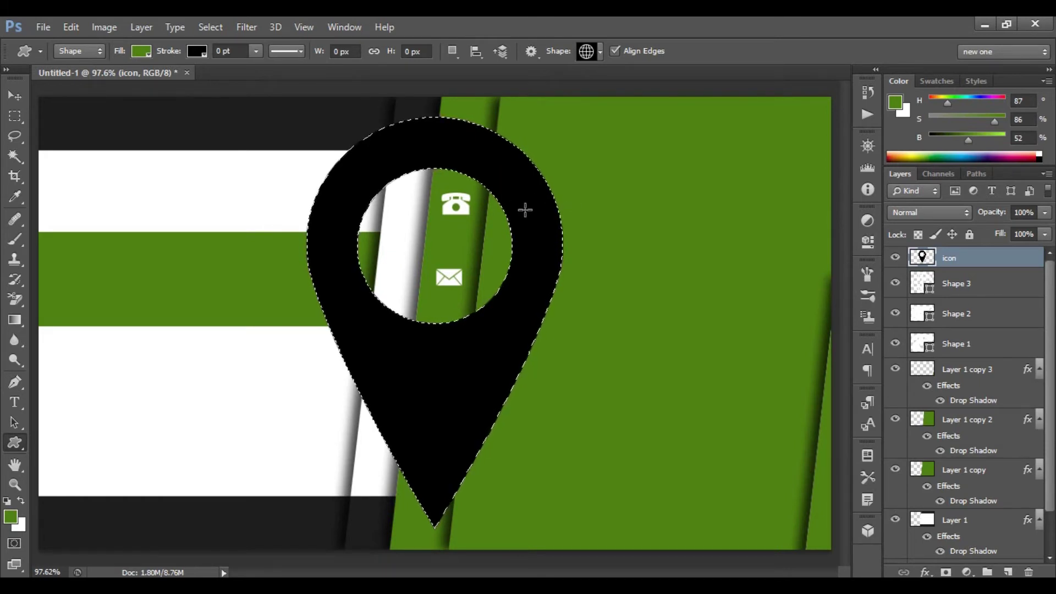
pyautogui.click(19, 528)
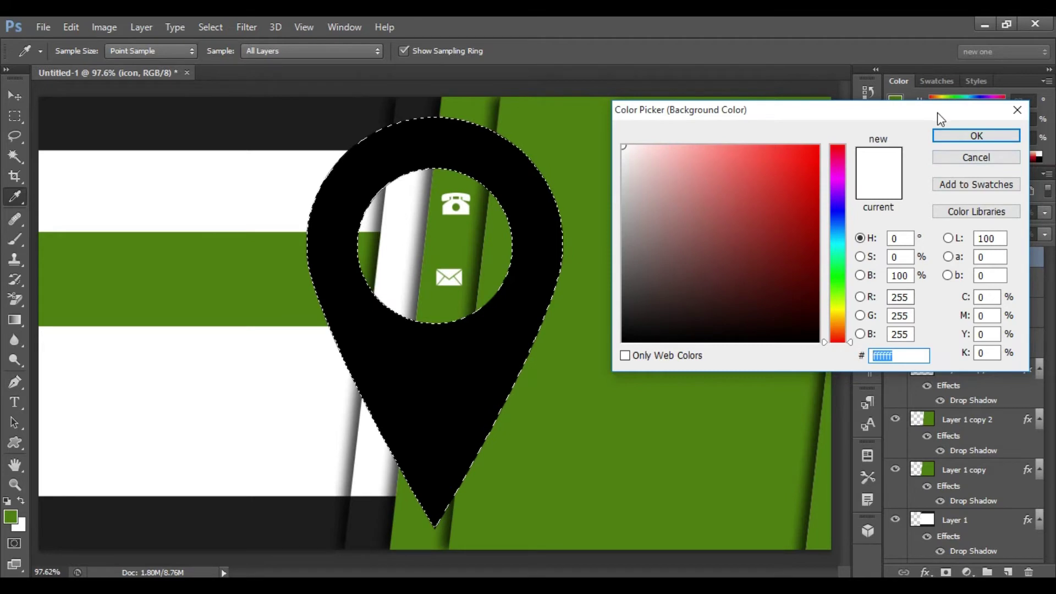
pyautogui.click(953, 136)
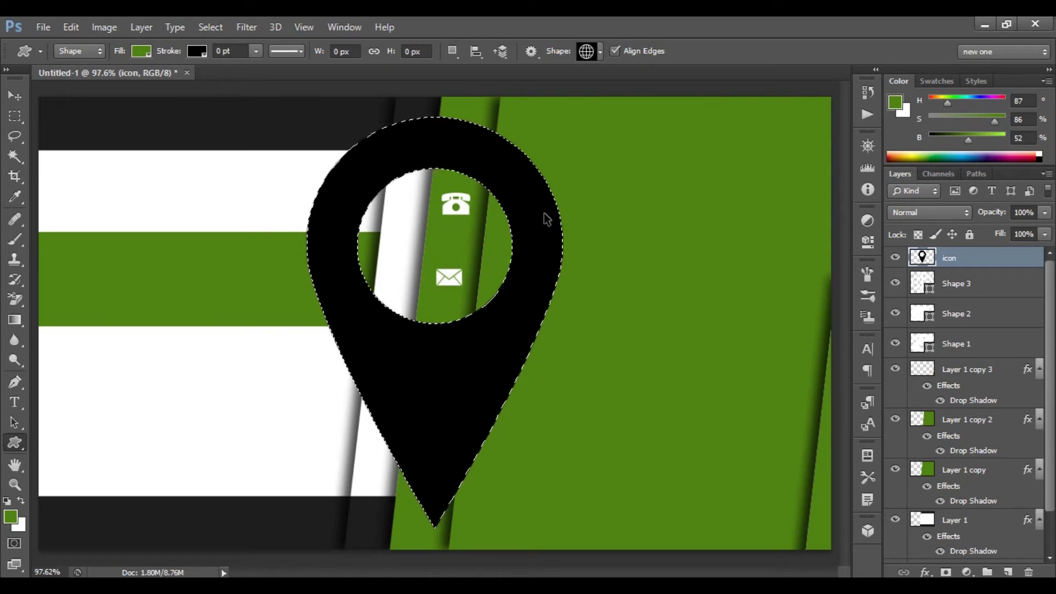
pyautogui.hotkey('ctrl', 'BackSpace')
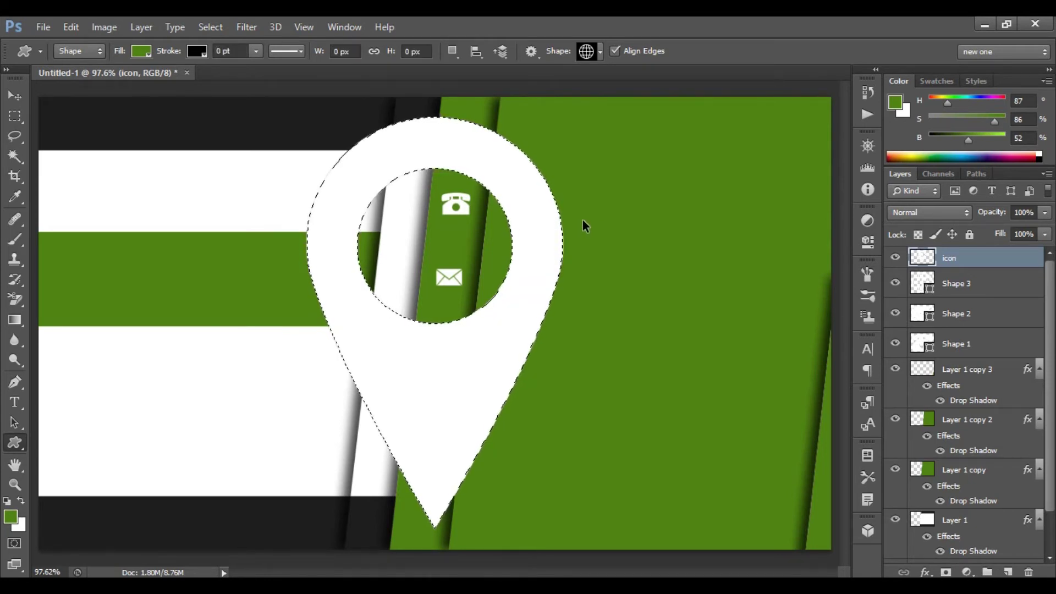
pyautogui.hotkey('ctrl', 'd')
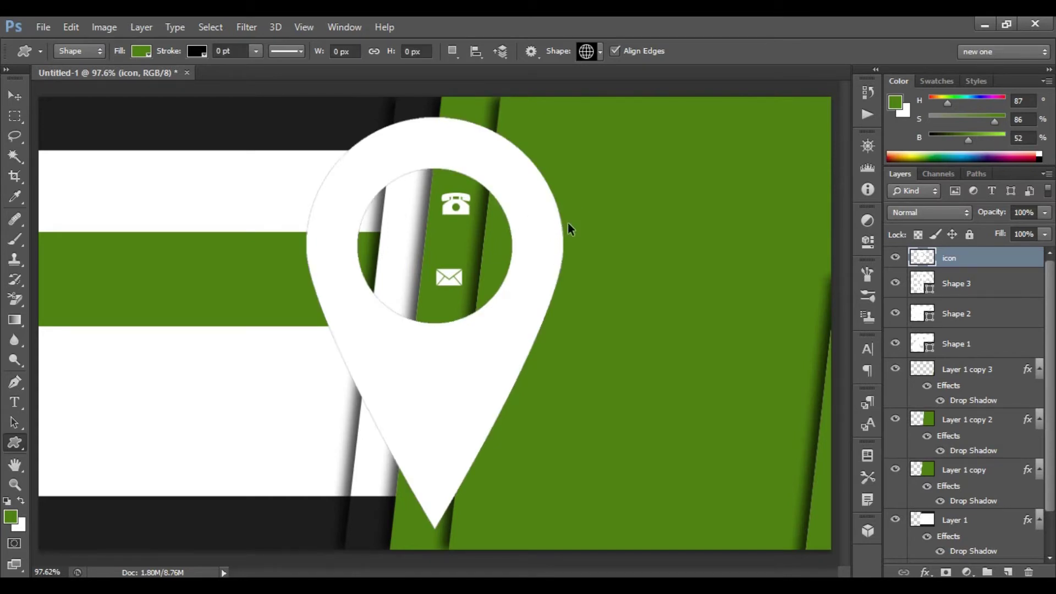
# Scale the map pin to about 9% and position it below the globe icon at X 526.00 px, Y 426.00 px.
pyautogui.hotkey('ctrl', 't')
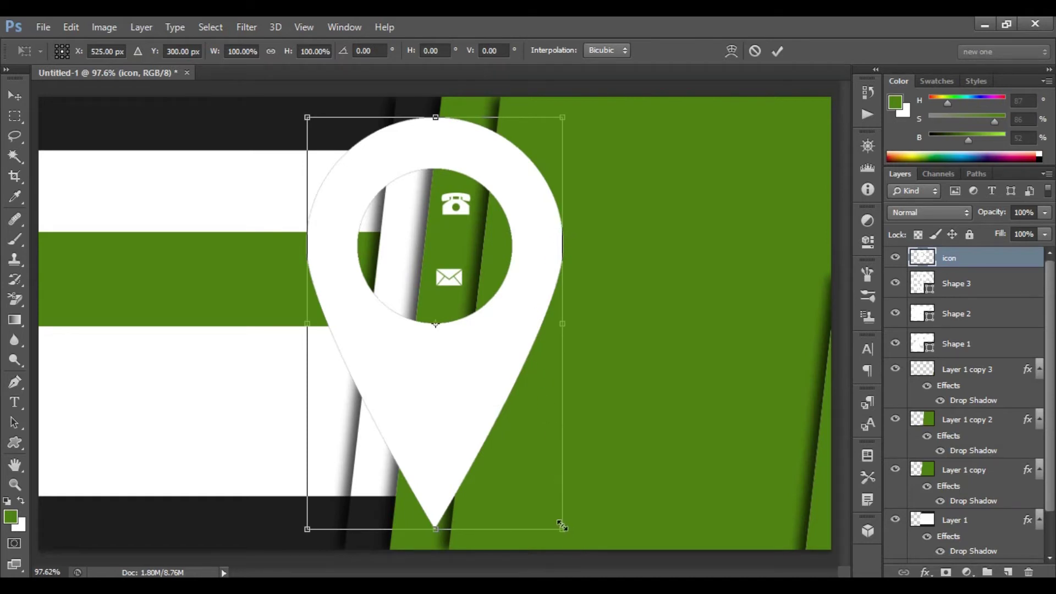
pyautogui.moveTo(560, 527); pyautogui.dragTo(436, 429)
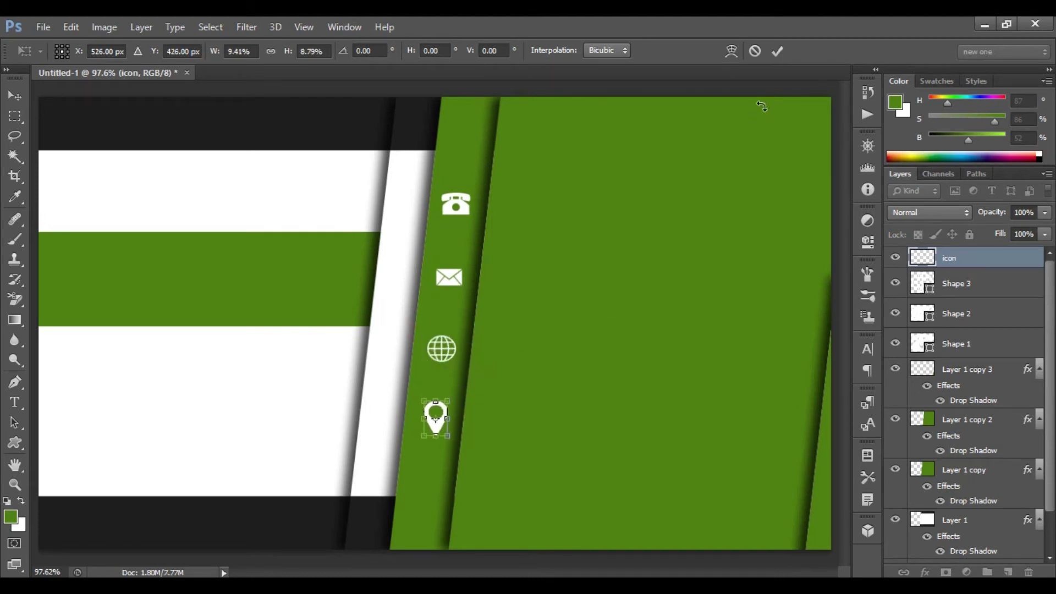
pyautogui.click(777, 51)
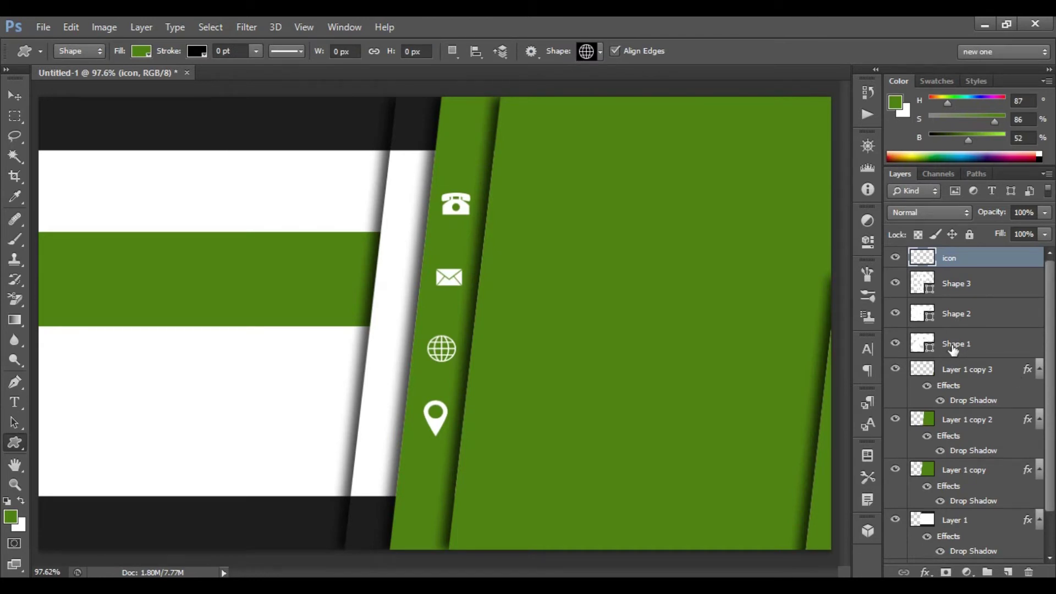
# Select all four contact icon layers and move them together 5 px down and 1 px left.
pyautogui.keyDown('shift'); pyautogui.click(972, 350); pyautogui.keyUp('shift')
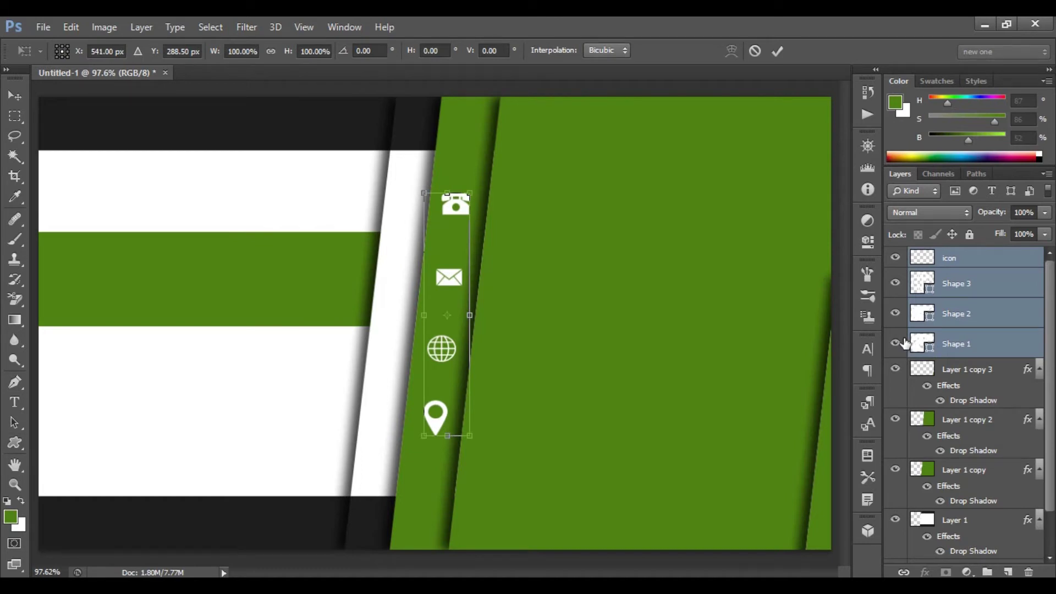
pyautogui.press('Down')
pyautogui.press('Down')
pyautogui.press('Down')
pyautogui.press('Down')
pyautogui.press('Down')
pyautogui.press('Left')
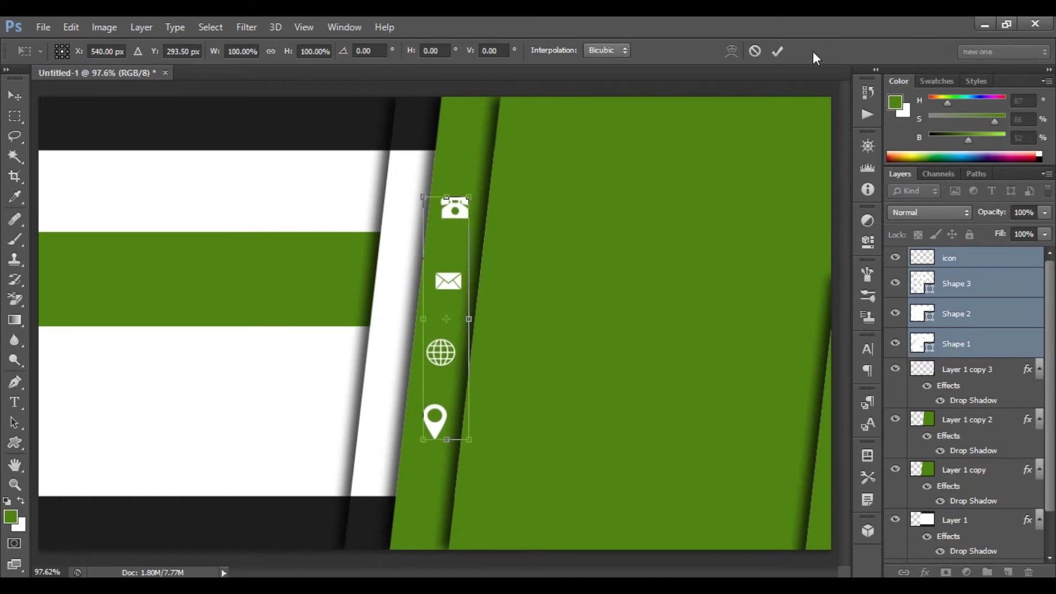
pyautogui.click(774, 51)
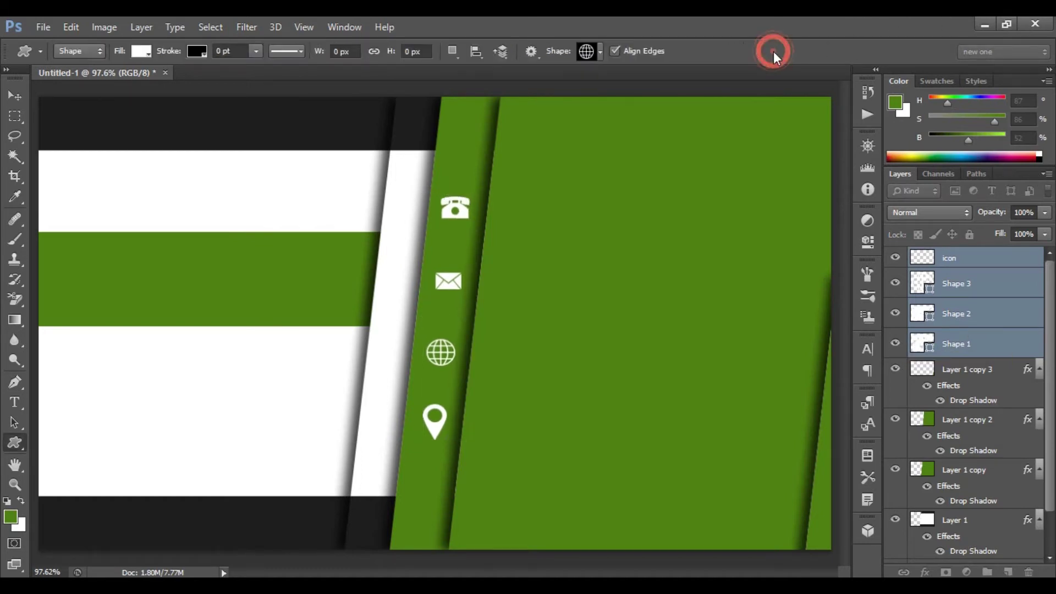
# Set up the Type tool with the Montserrat font in Bold at 8 pt.
pyautogui.click(16, 405)
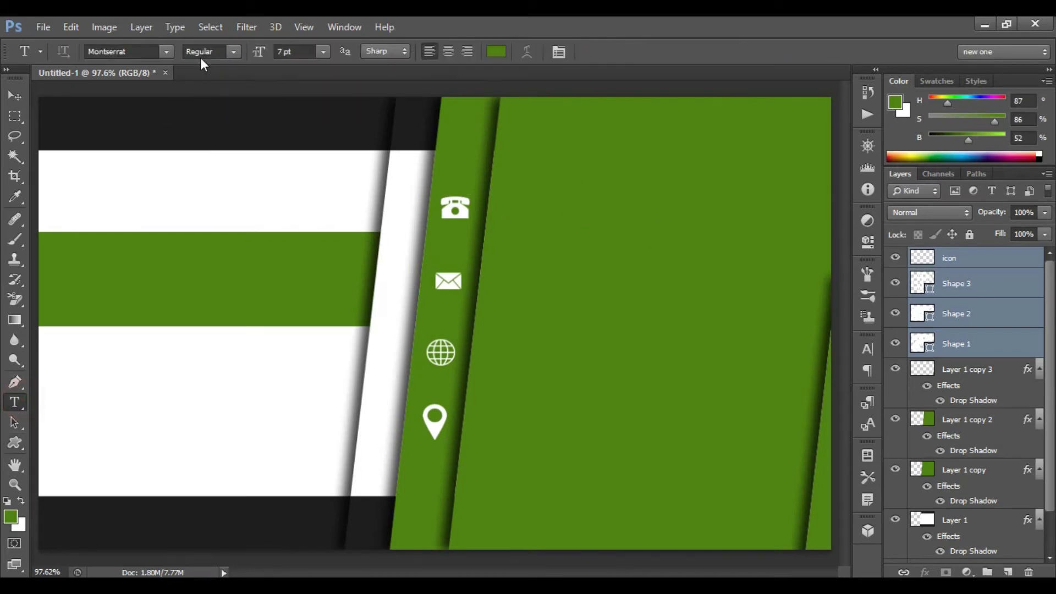
pyautogui.click(167, 51)
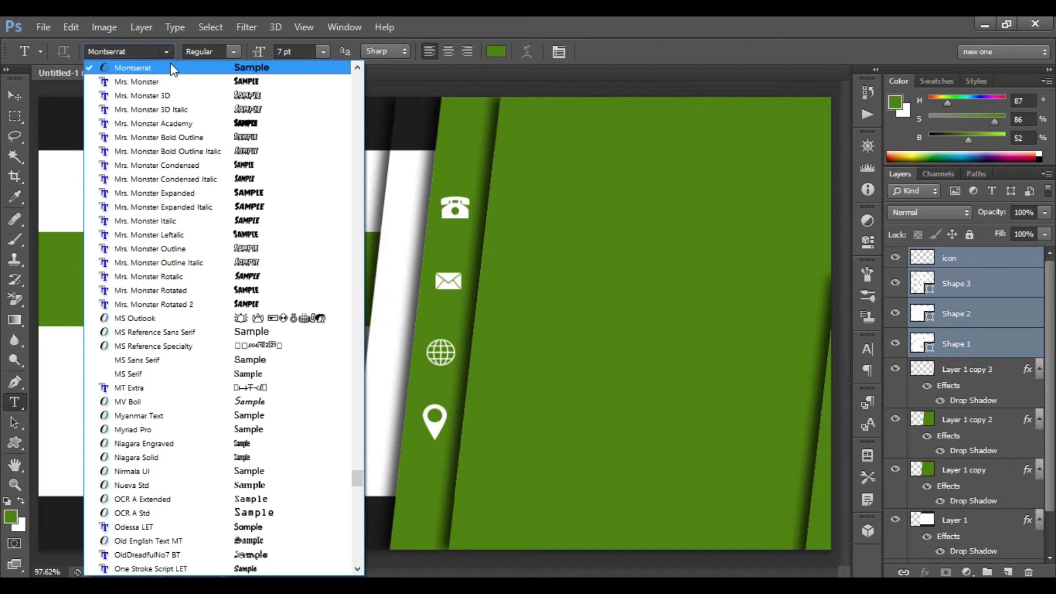
pyautogui.click(191, 68)
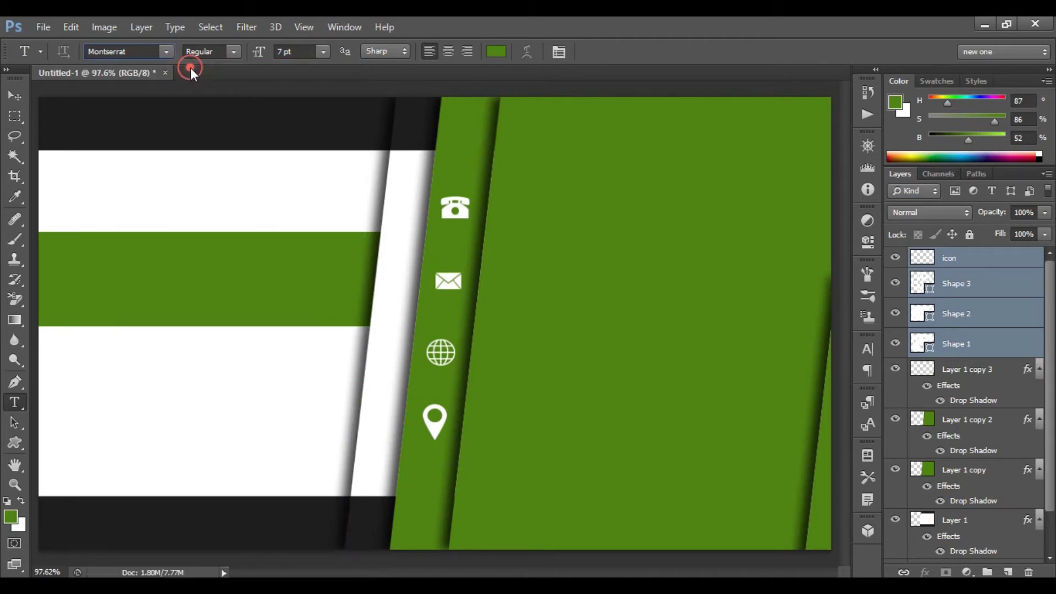
pyautogui.click(233, 52)
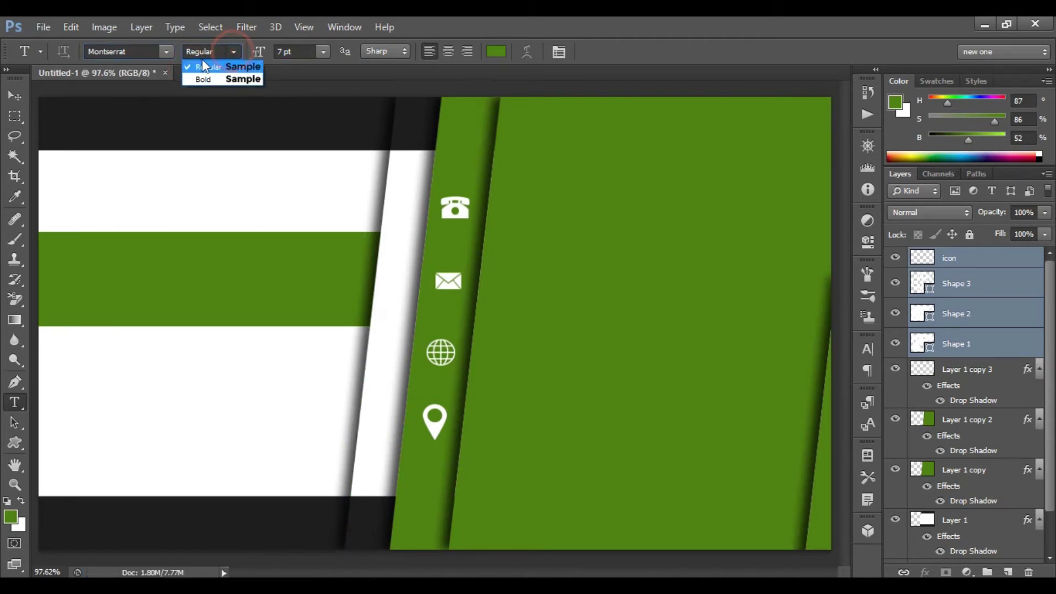
pyautogui.click(215, 78)
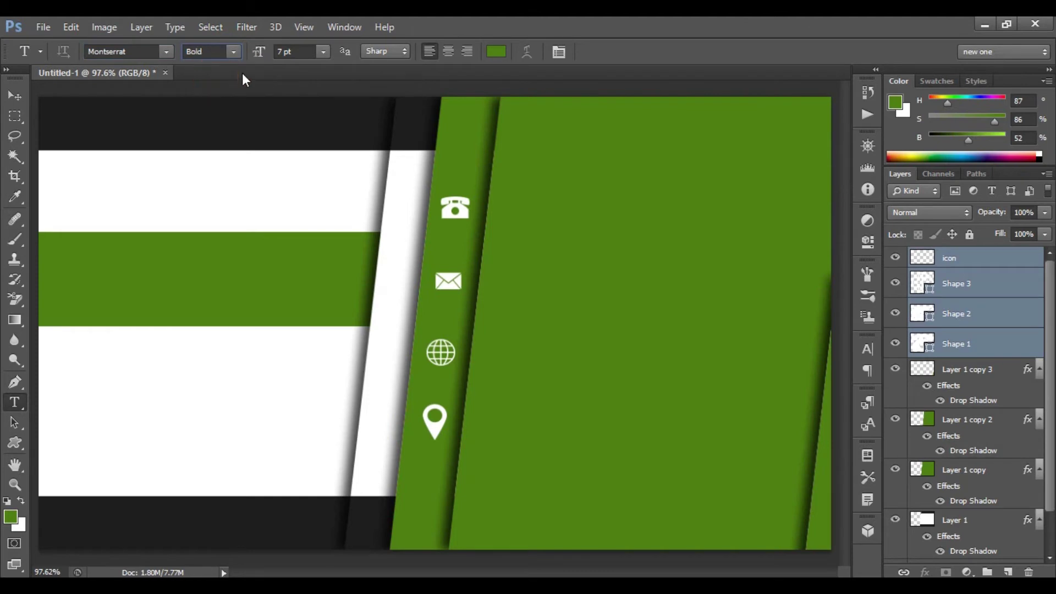
pyautogui.click(324, 52)
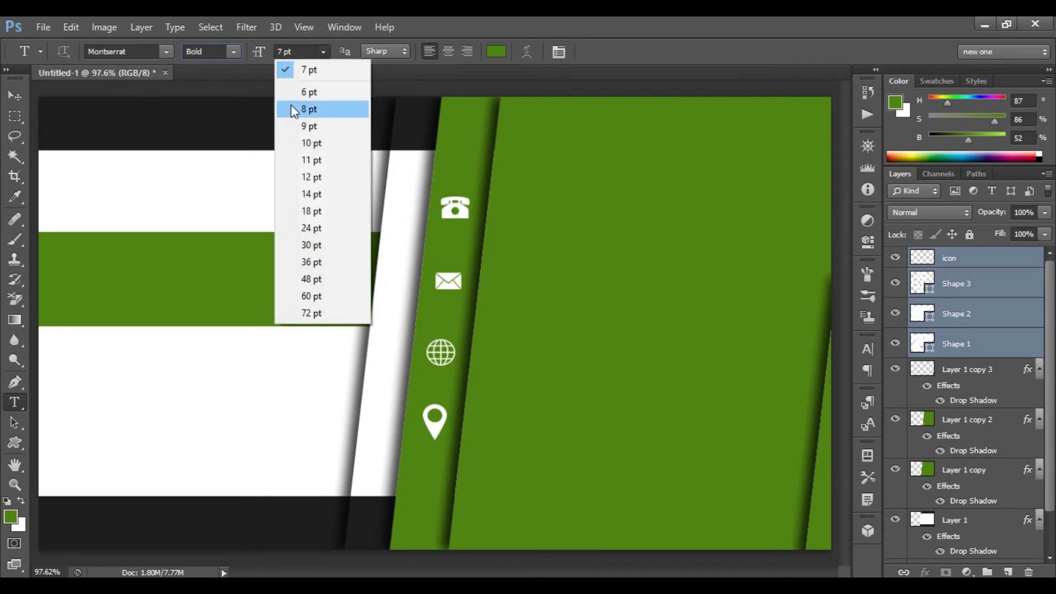
pyautogui.click(322, 109)
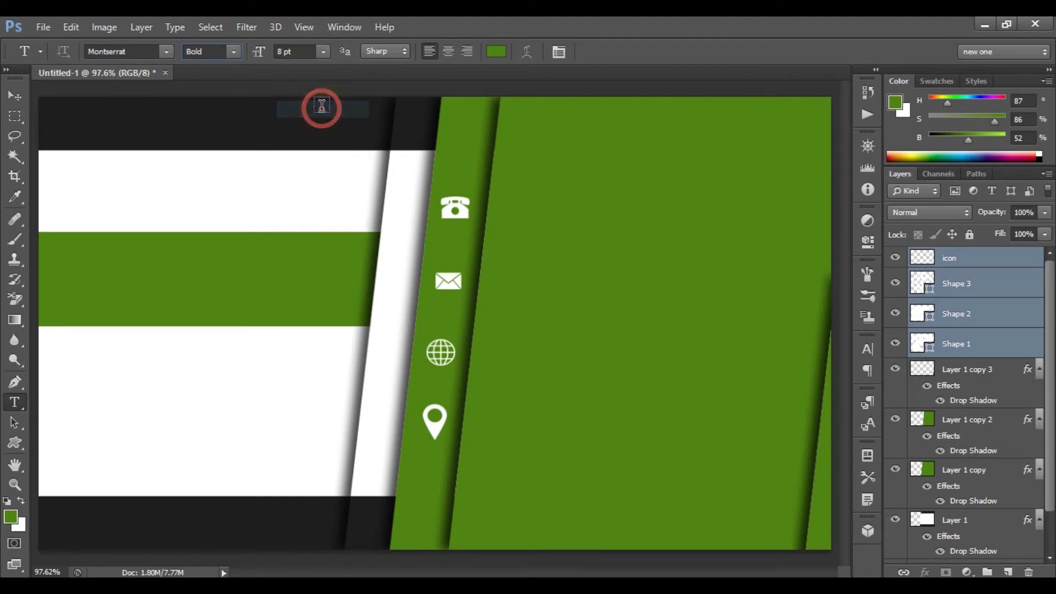
# Add the phone number as text beside the telephone icon and set its color to white (ffffff).
pyautogui.click(517, 207)
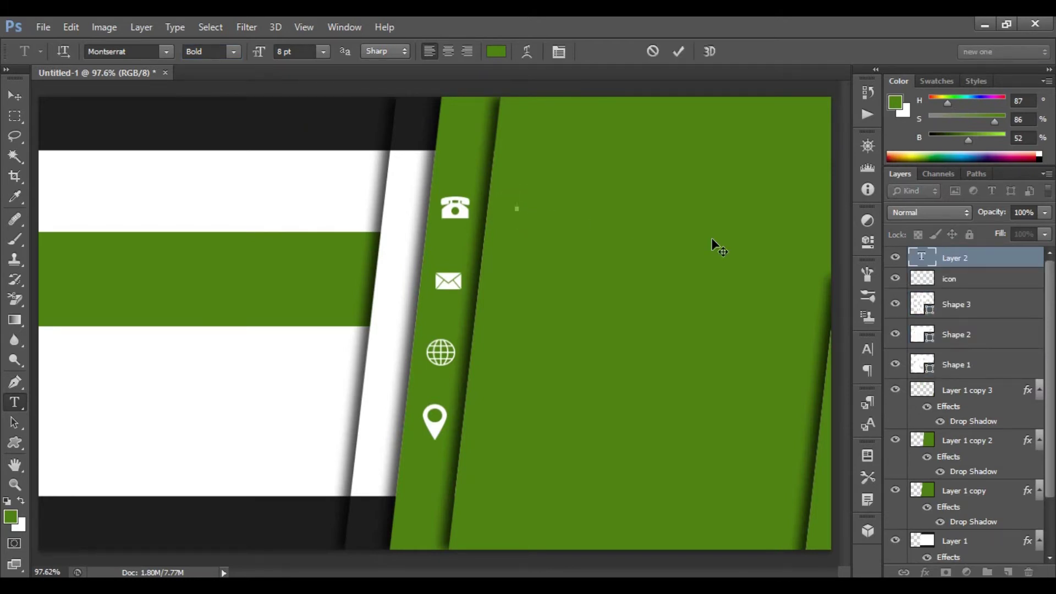
pyautogui.write('+123 456 7890')
pyautogui.click(676, 51)
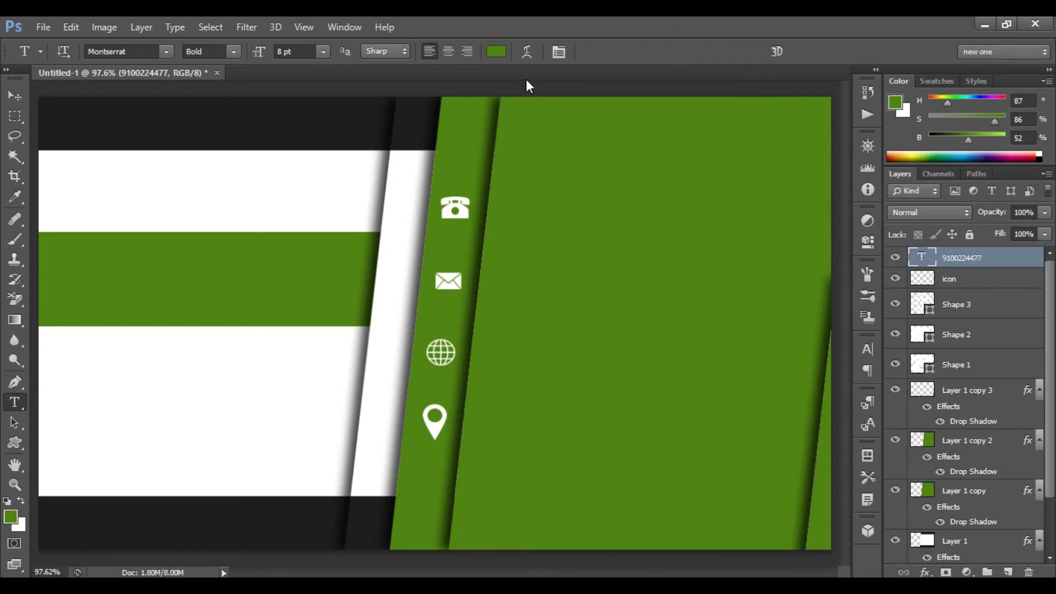
pyautogui.click(497, 52)
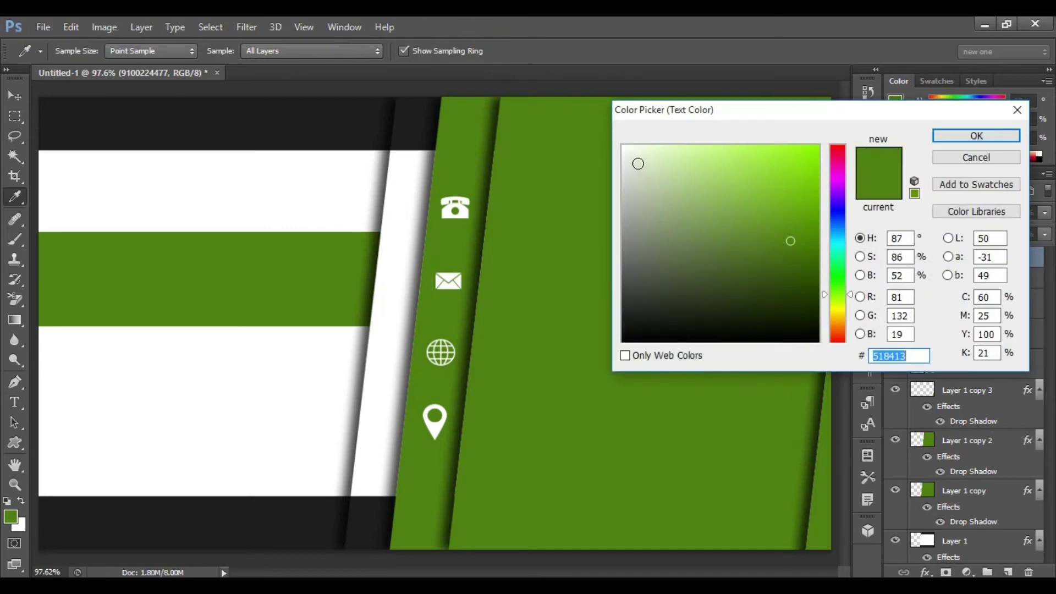
pyautogui.click(624, 148)
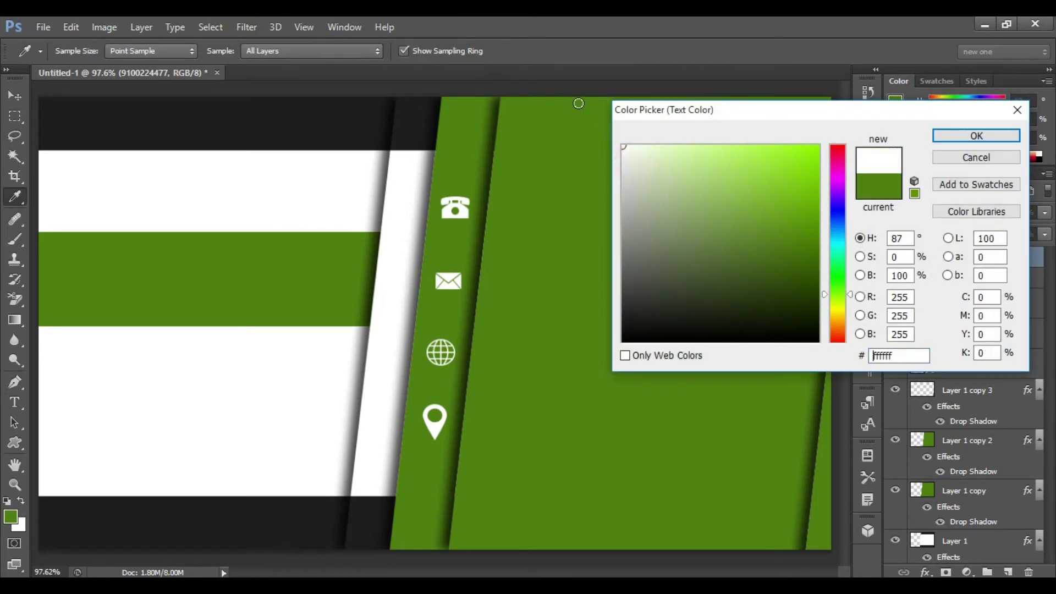
pyautogui.doubleClick(885, 356)
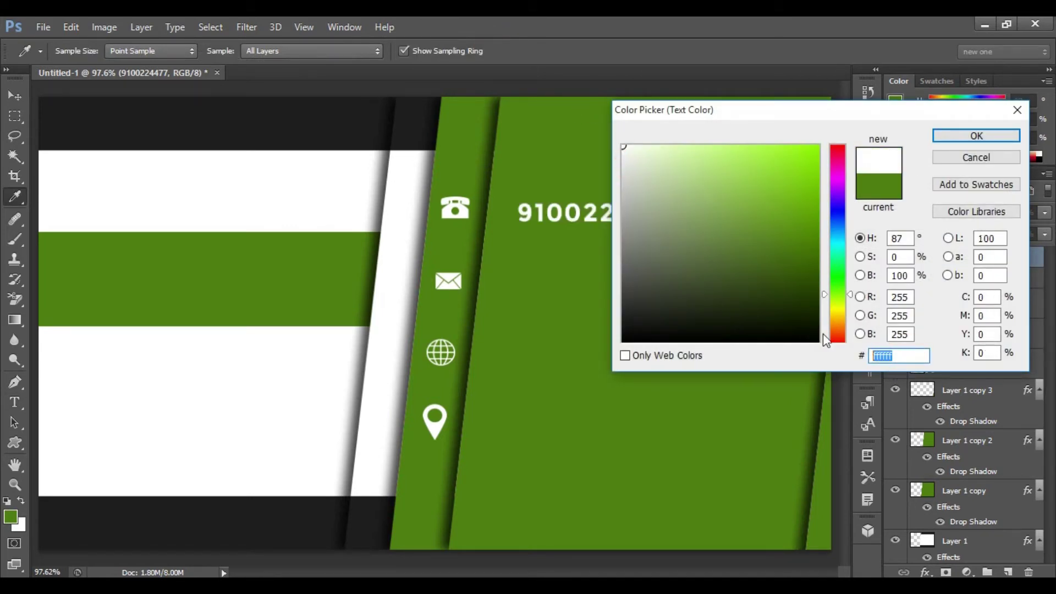
pyautogui.click(984, 137)
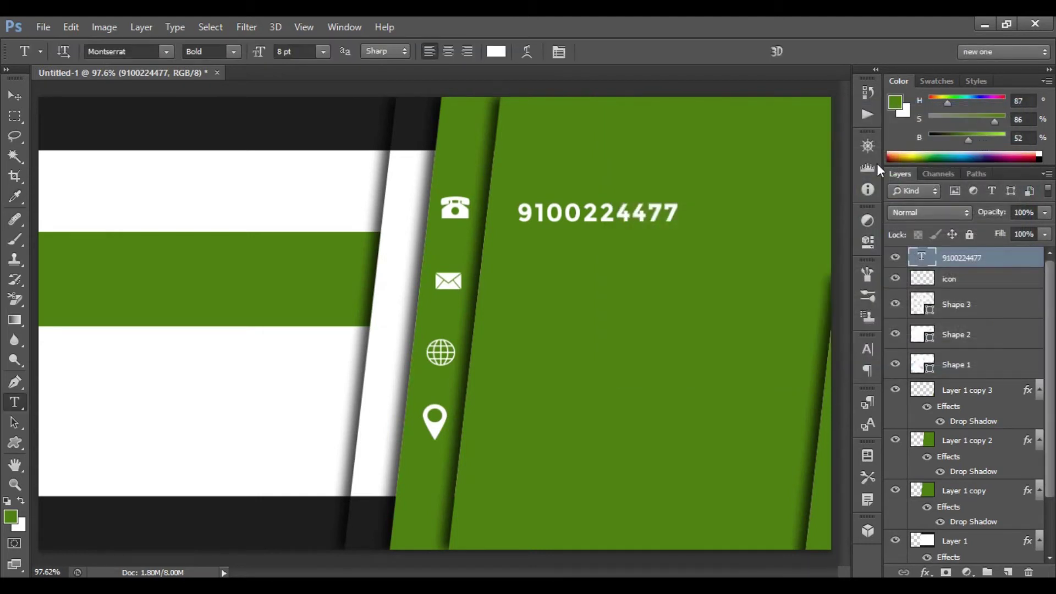
# Move the phone number level with the telephone icon, to about X 722 px, Y 148 px.
pyautogui.hotkey('ctrl', 't')
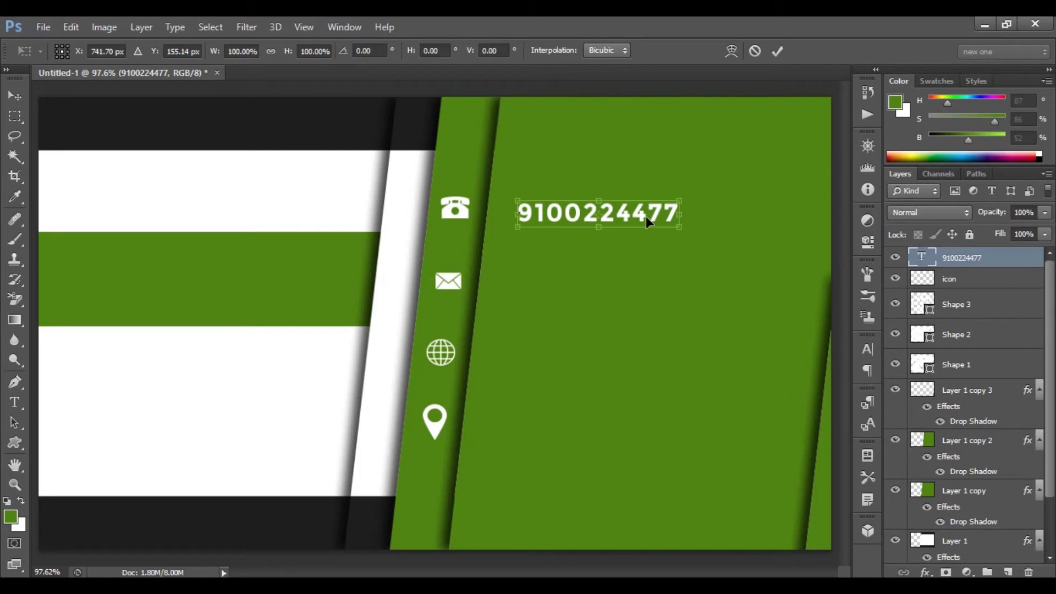
pyautogui.moveTo(646, 216); pyautogui.dragTo(627, 211)
pyautogui.click(777, 51)
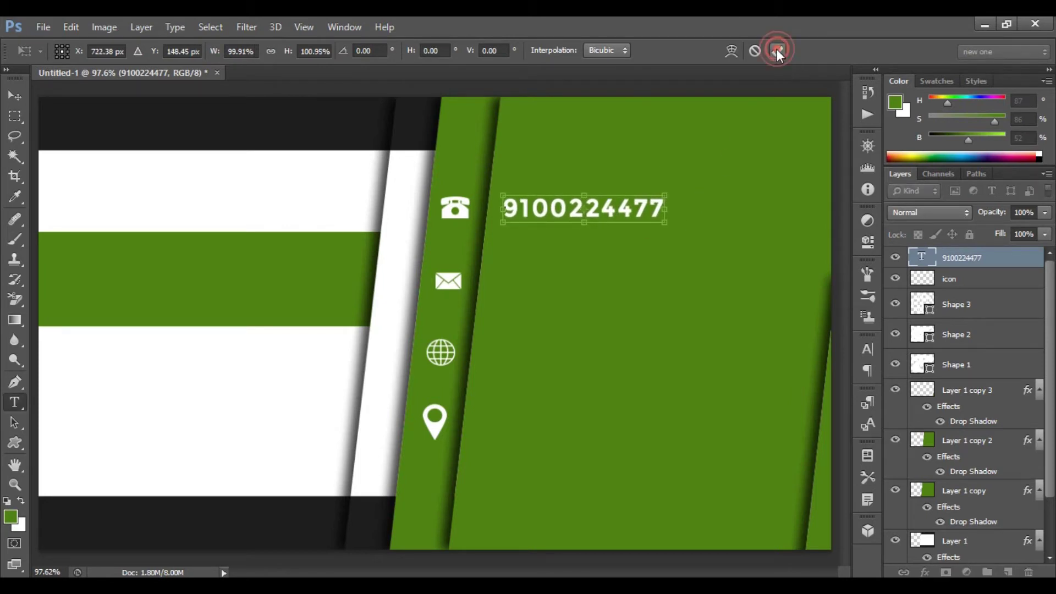
# Add the email address beside the envelope icon and move it level with the icon, to about X 794 px, Y 244 px.
pyautogui.click(498, 281)
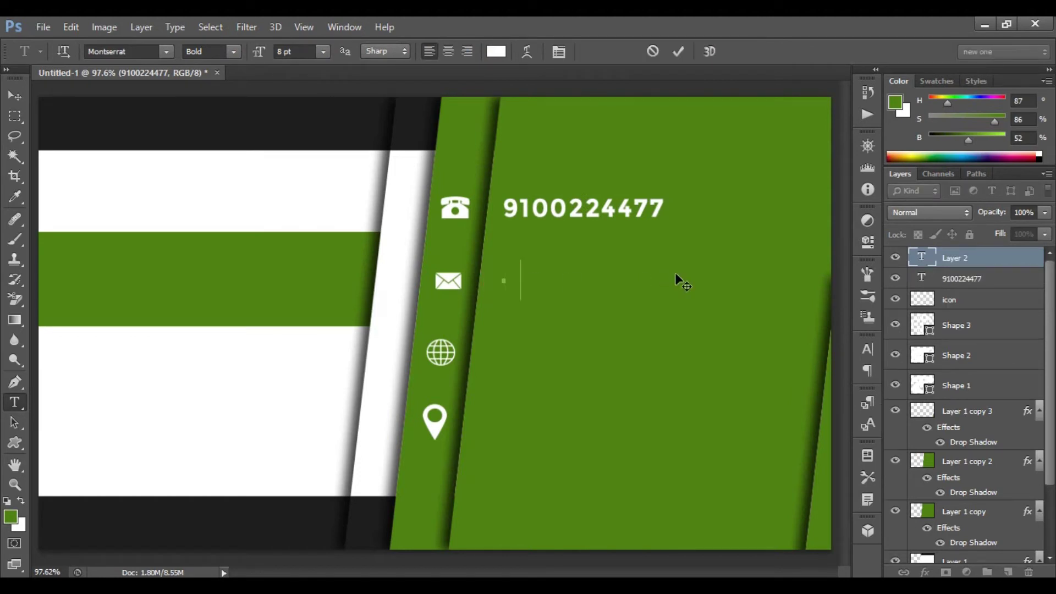
pyautogui.write('example@gmail.com')
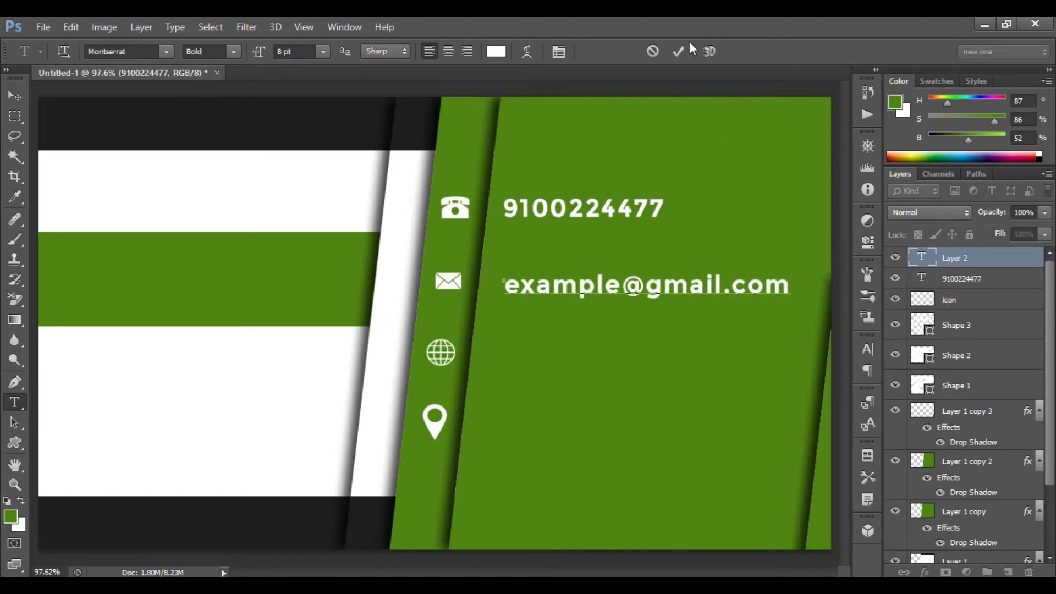
pyautogui.click(680, 53)
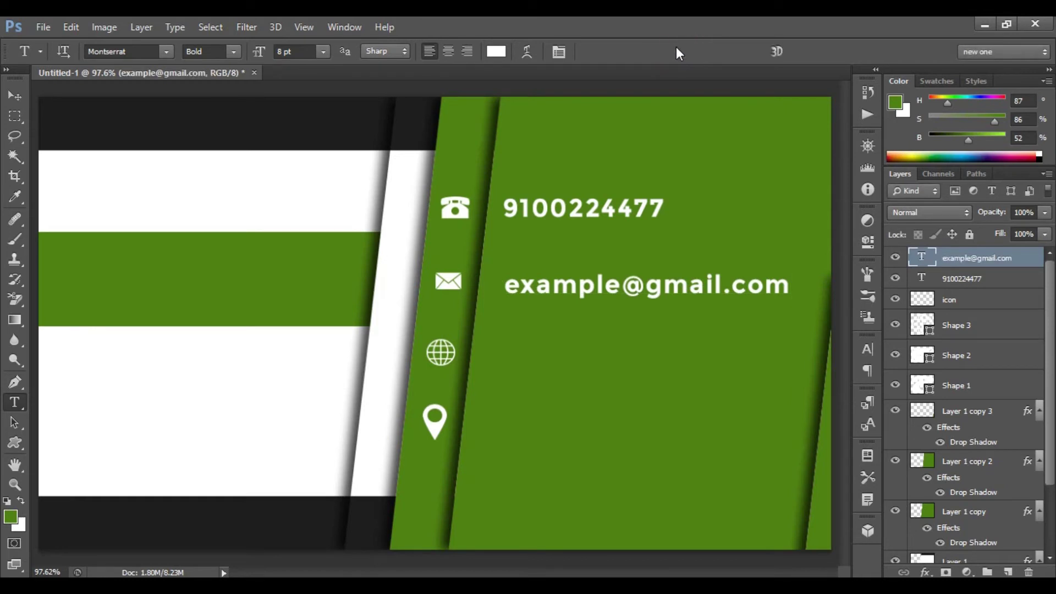
pyautogui.hotkey('ctrl', 't')
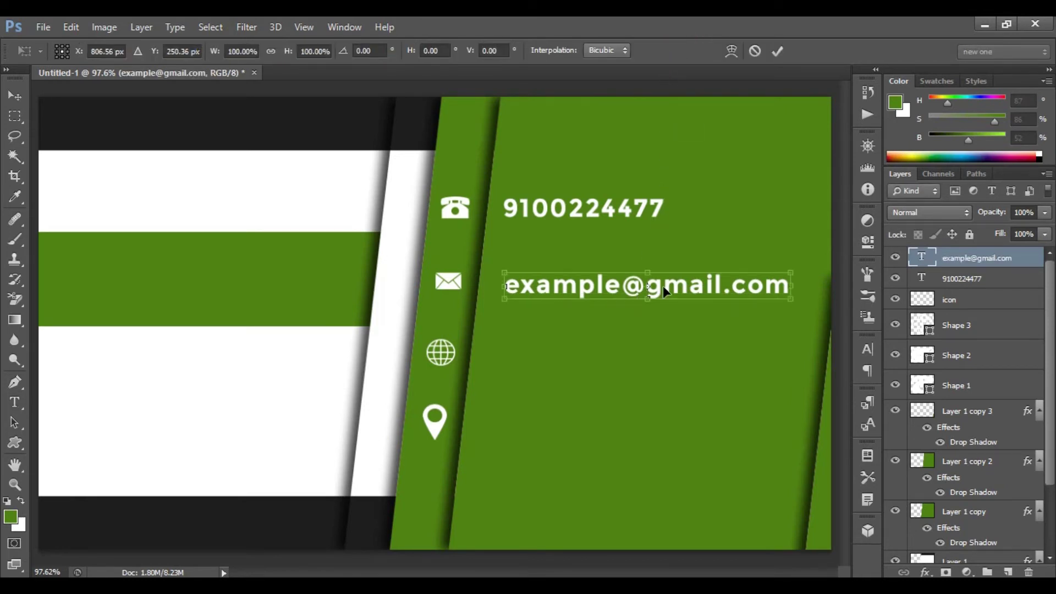
pyautogui.moveTo(661, 282); pyautogui.dragTo(657, 282)
pyautogui.hotkey('shift', 'Left')
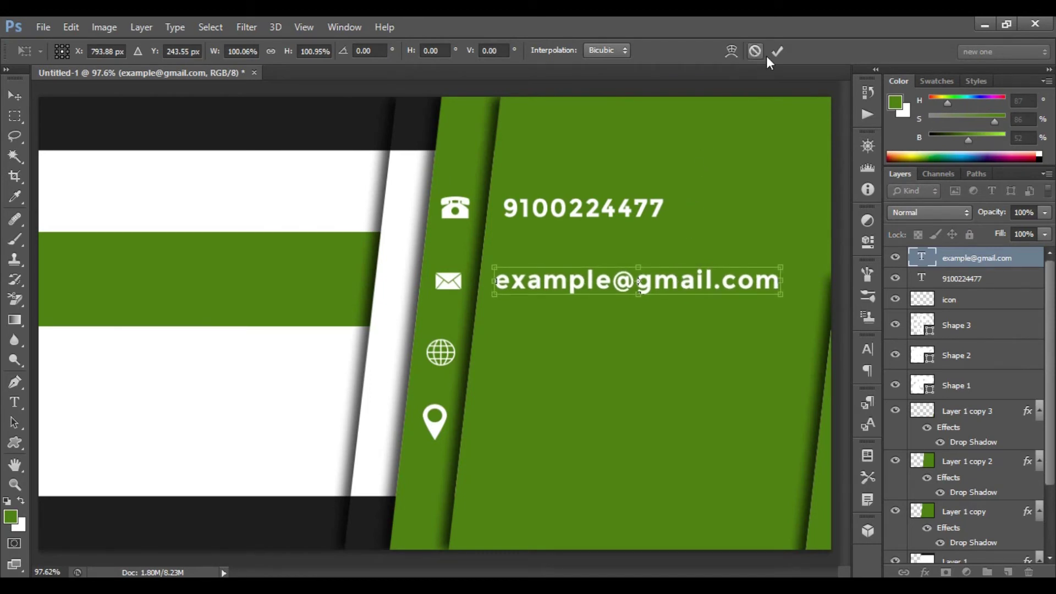
pyautogui.click(774, 48)
pyautogui.press('t')
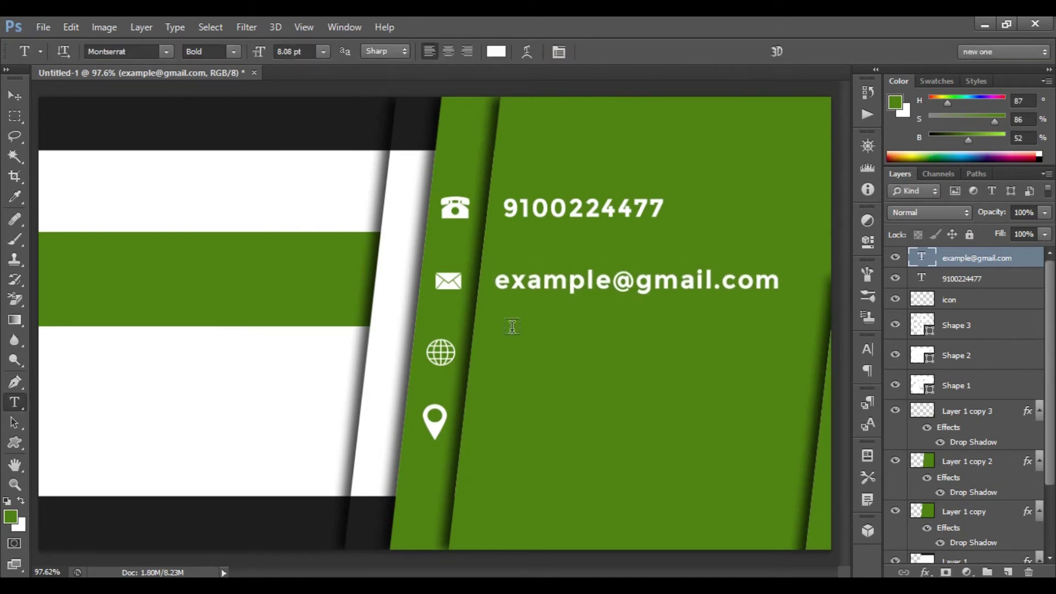
pyautogui.click(499, 349)
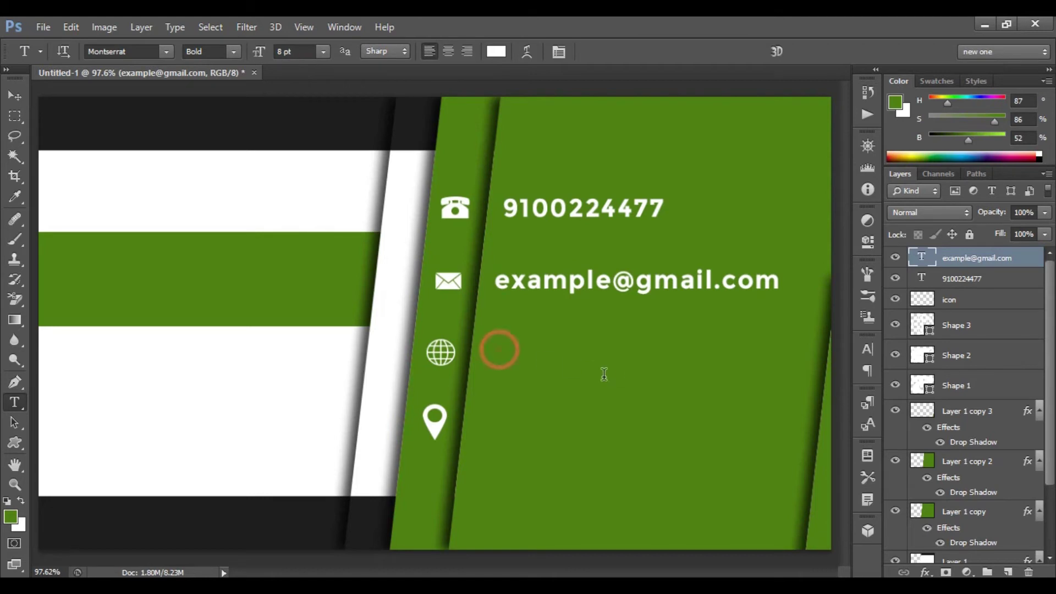
pyautogui.write('www.craftslelo.com')
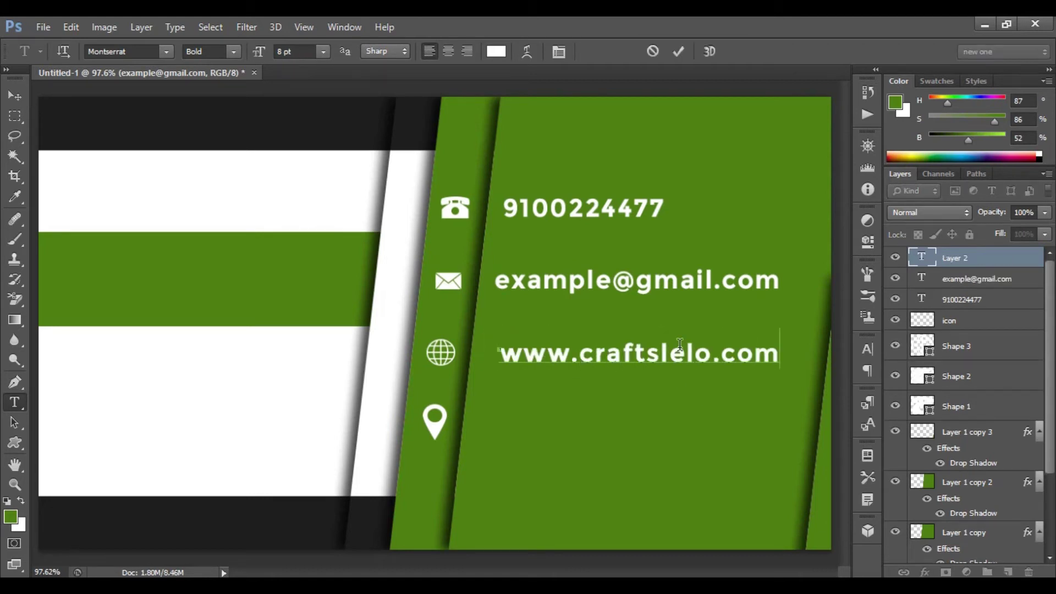
pyautogui.click(679, 51)
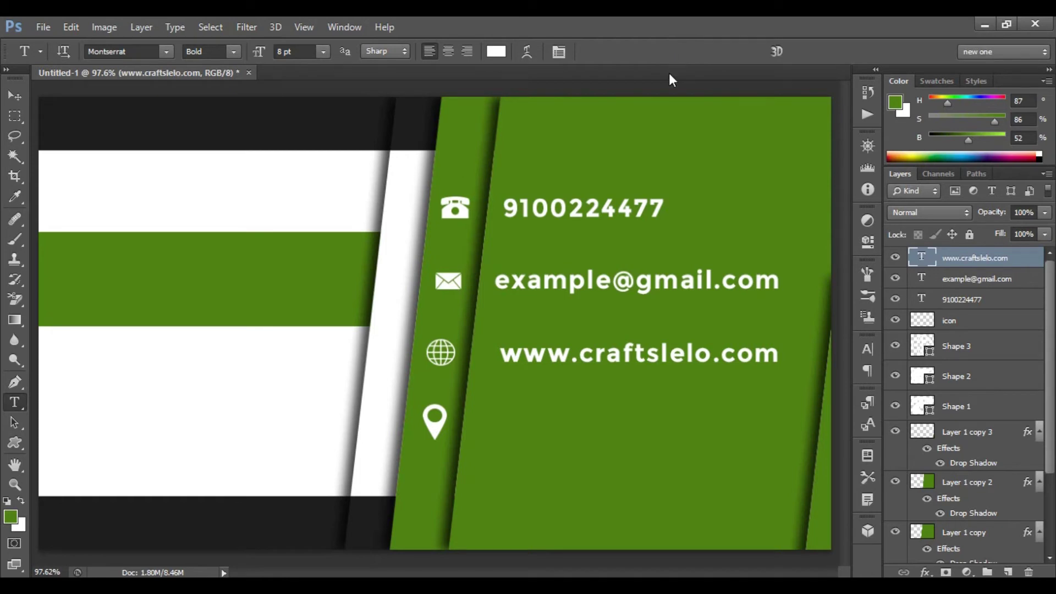
pyautogui.hotkey('ctrl', 't')
pyautogui.moveTo(697, 356); pyautogui.dragTo(683, 355)
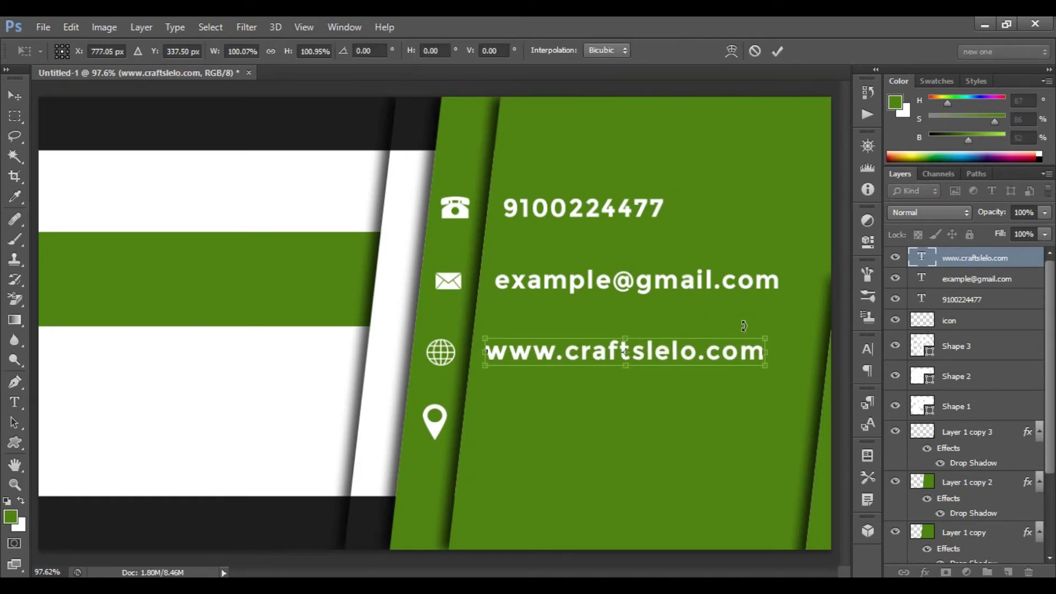
pyautogui.click(777, 51)
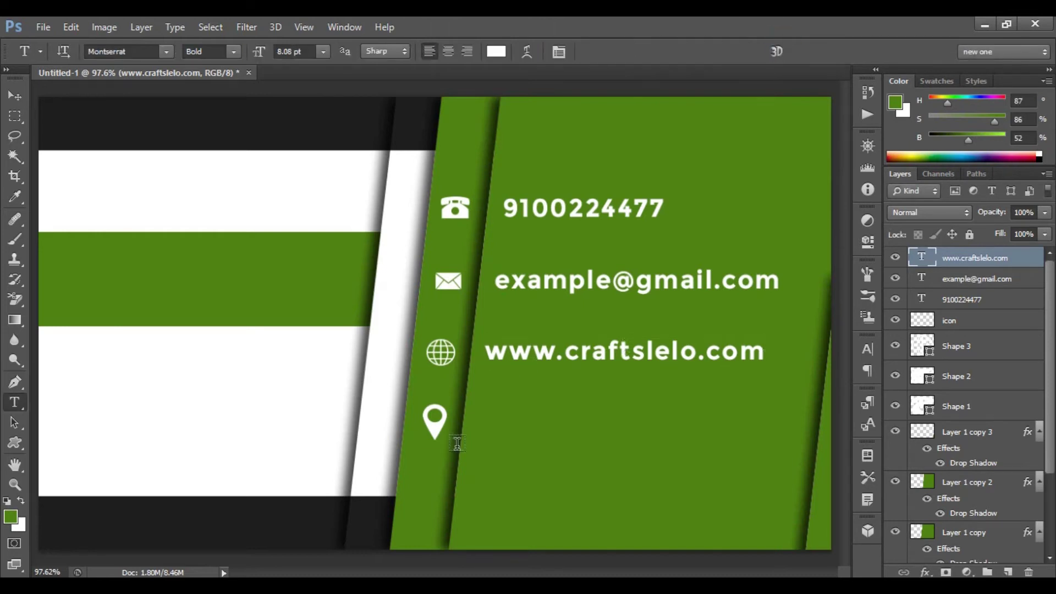
# Add the two-line postal address beside the map pin and move it level with the pin, to about X 755 px, Y 439 px.
pyautogui.click(487, 420)
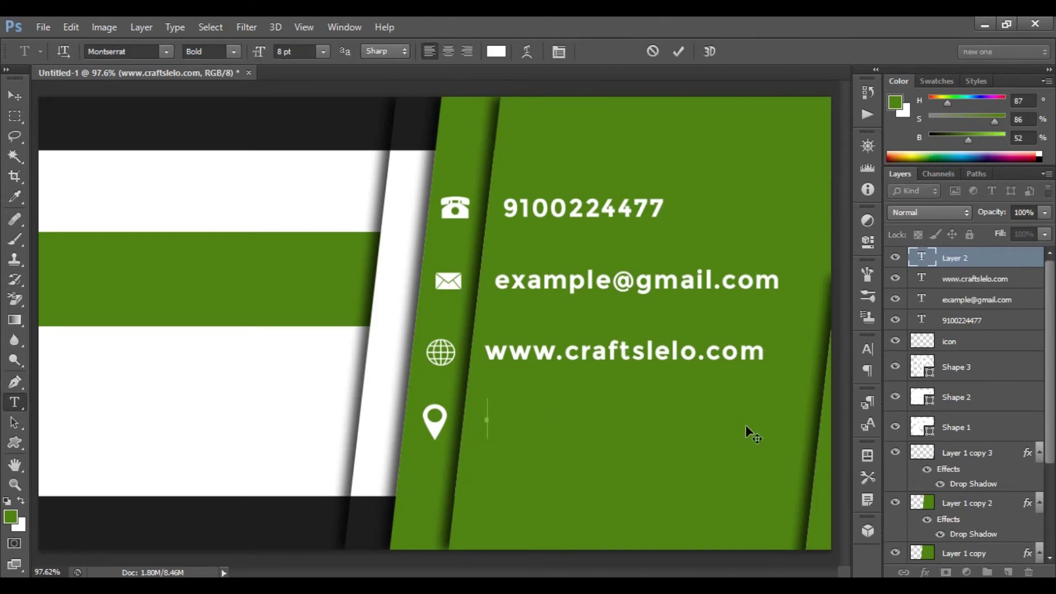
pyautogui.write('New Delhi, DH - 30')
pyautogui.press('Return')
pyautogui.write('Karol Bagh')
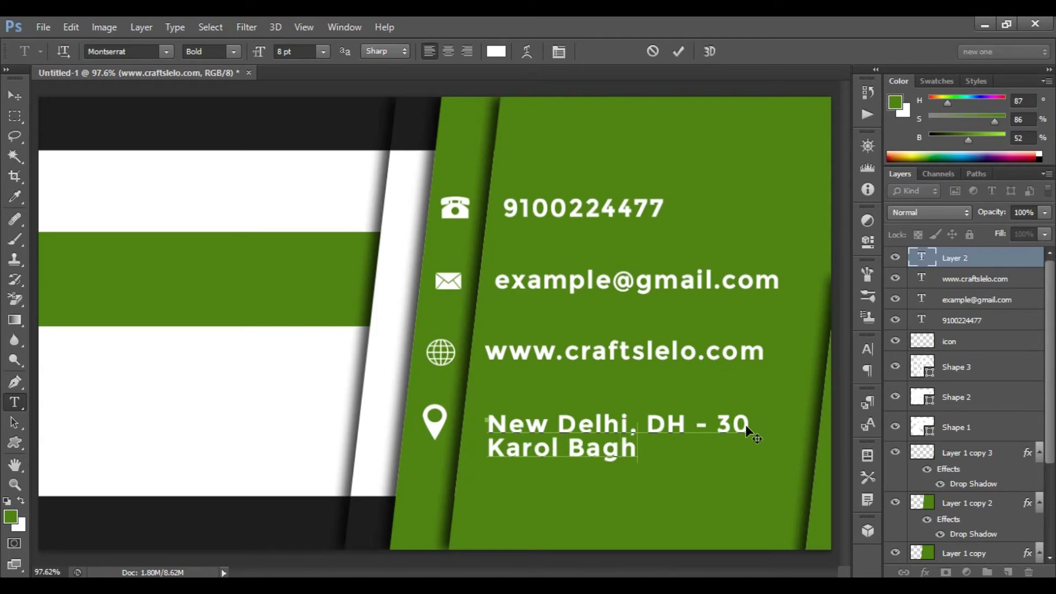
pyautogui.write(' PO')
pyautogui.click(680, 51)
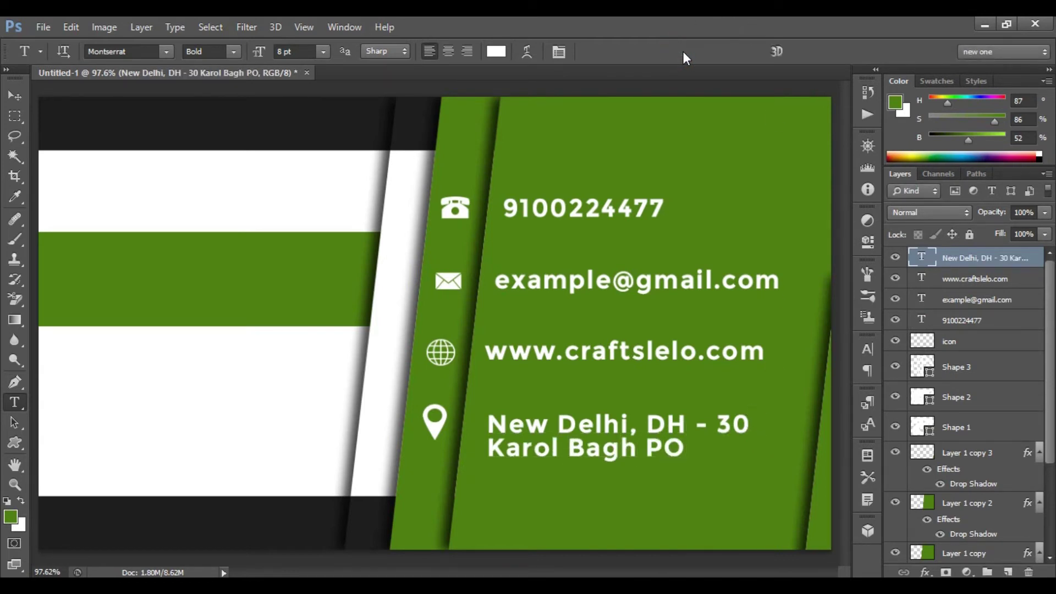
pyautogui.hotkey('ctrl', 't')
pyautogui.moveTo(687, 441); pyautogui.dragTo(679, 432)
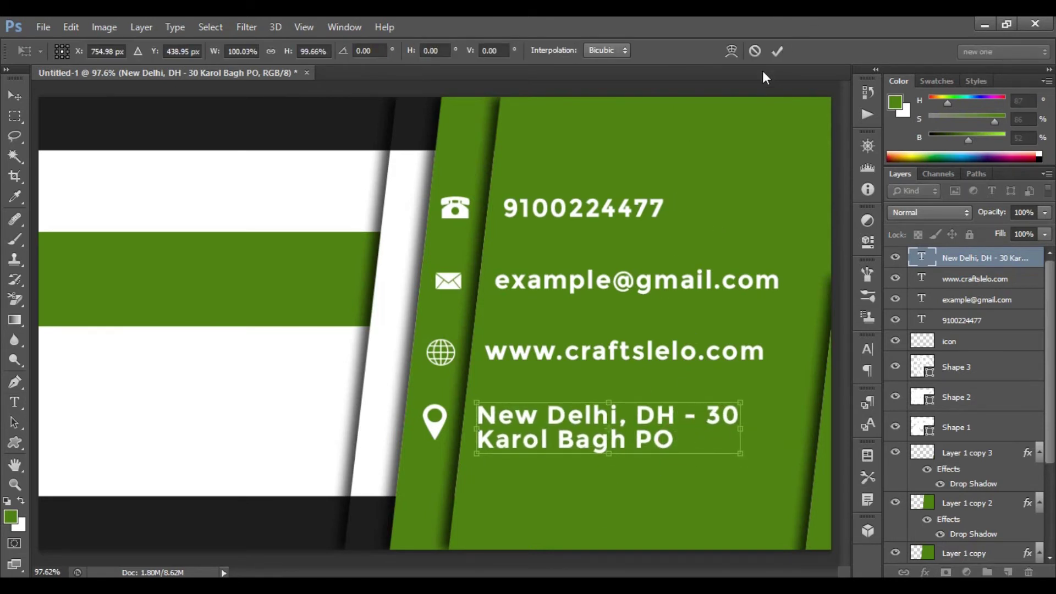
pyautogui.click(776, 51)
# Add the text YOUR NAME on the green band and set its size to 10 pt.
pyautogui.press('t')
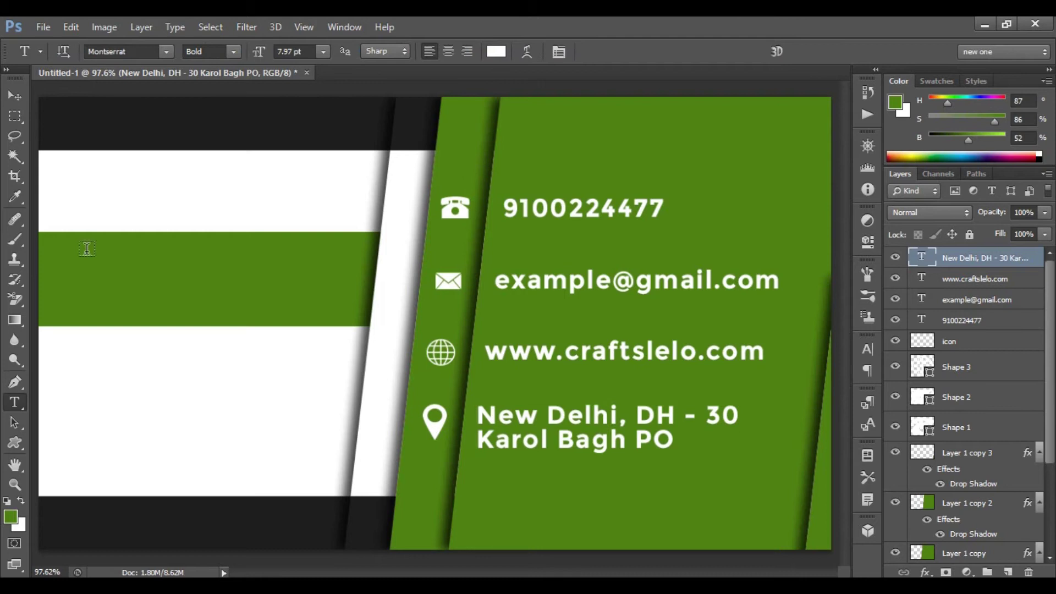
pyautogui.click(111, 256)
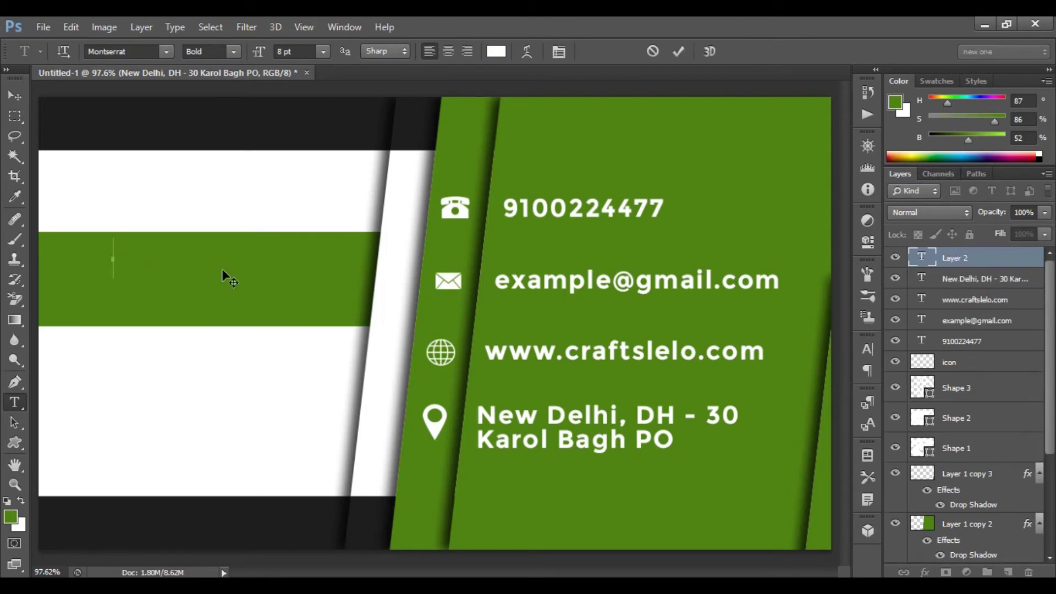
pyautogui.write('YOUR NAME')
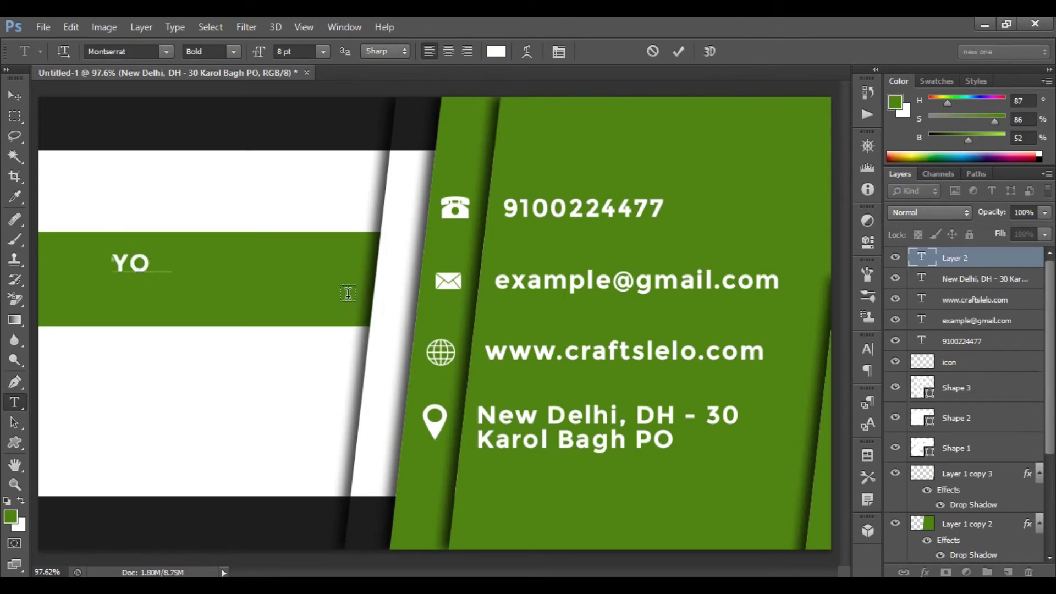
pyautogui.click(681, 51)
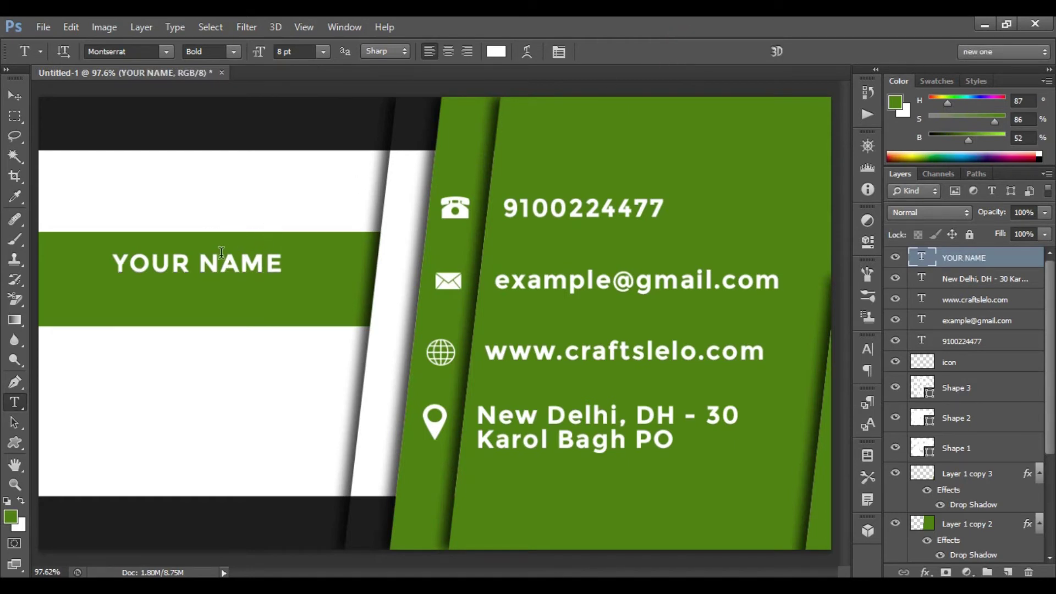
pyautogui.click(321, 52)
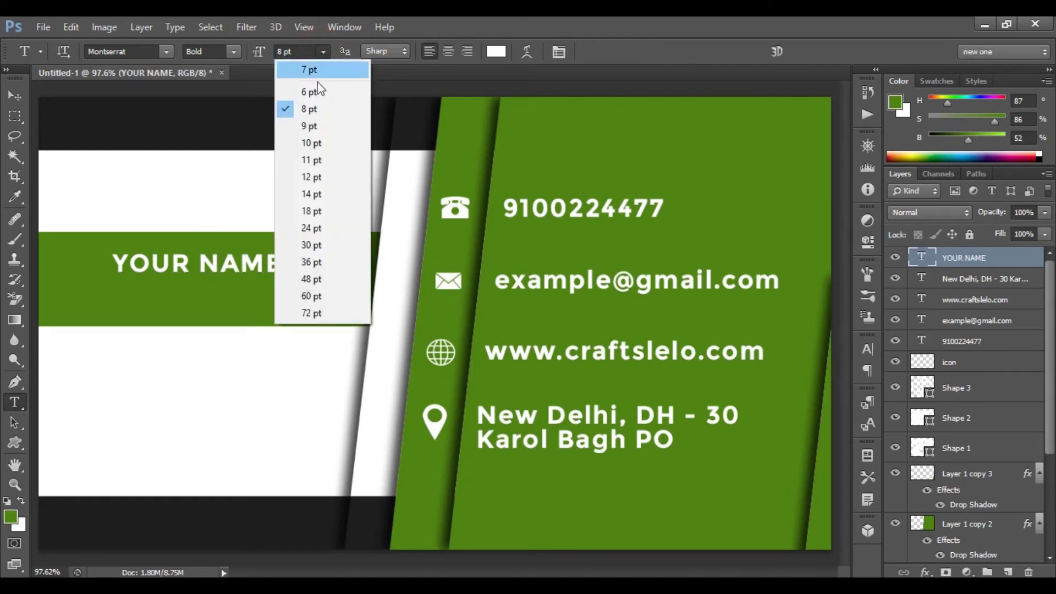
pyautogui.click(332, 144)
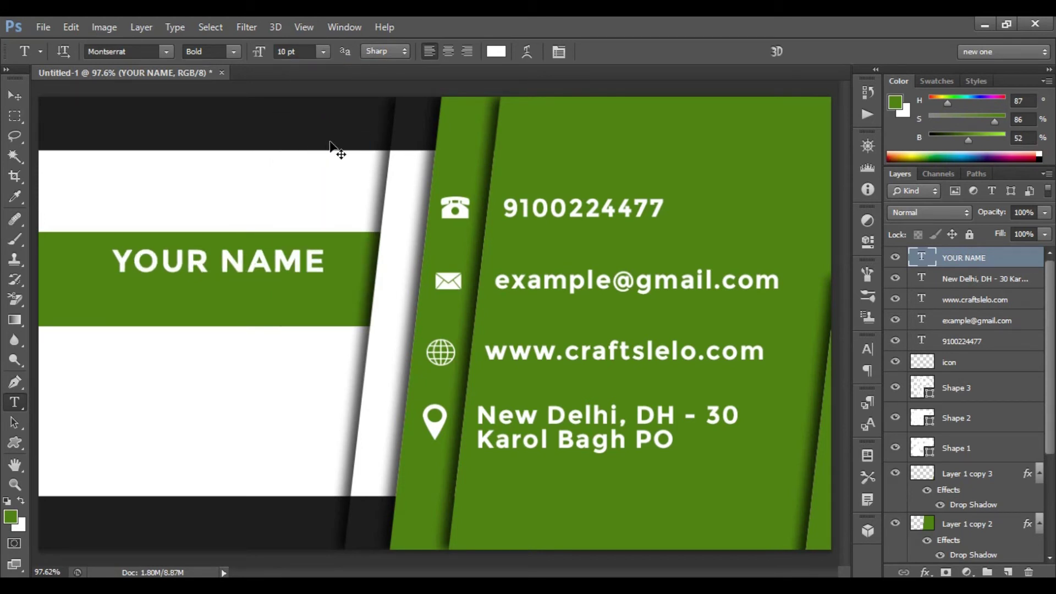
# Move the YOUR NAME text within the green band to about X 222 px, Y 229 px.
pyautogui.hotkey('ctrl', 't')
pyautogui.click(266, 251)
pyautogui.moveTo(266, 252)
pyautogui.mouseDown()
pyautogui.moveTo(257, 257)
pyautogui.moveTo(268, 248)
pyautogui.mouseUp()
pyautogui.click(777, 52)
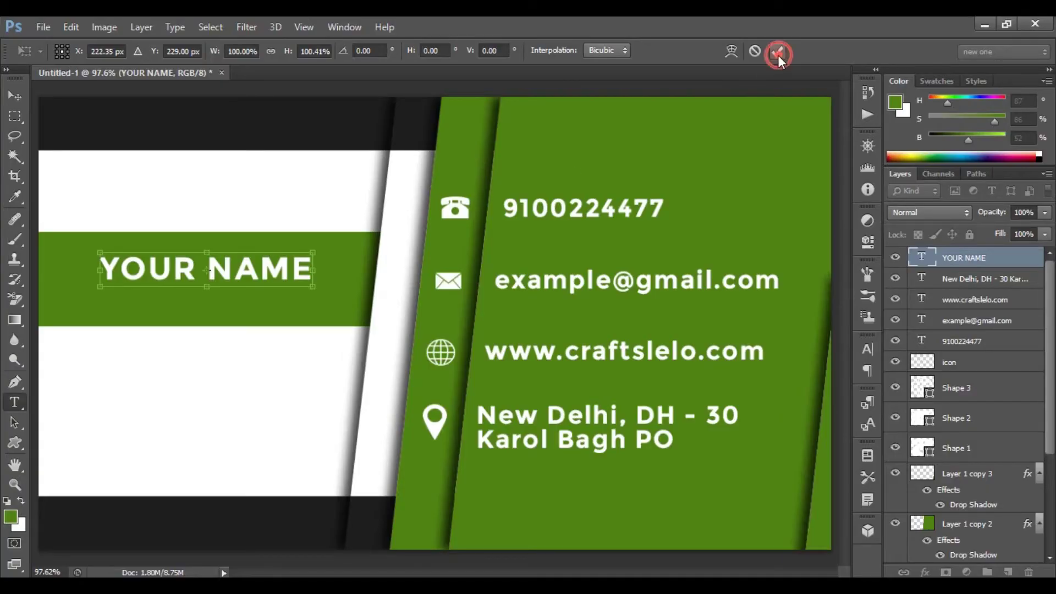
# Add the text DESIGNATION below YOUR NAME on the green band and set it to 7 pt Regular.
pyautogui.click(102, 300)
pyautogui.write('DESIGNATION')
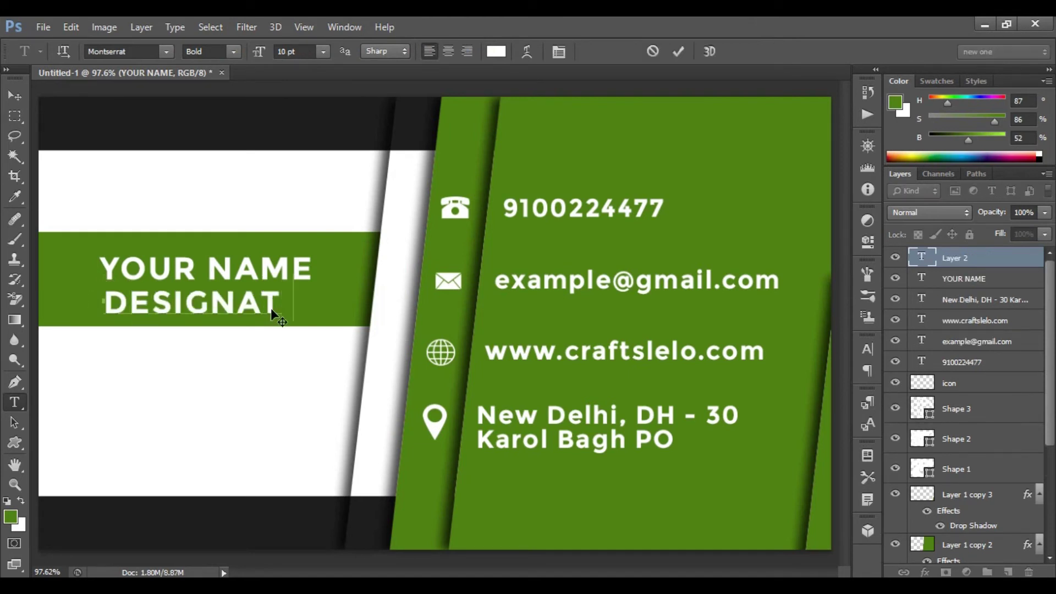
pyautogui.click(679, 51)
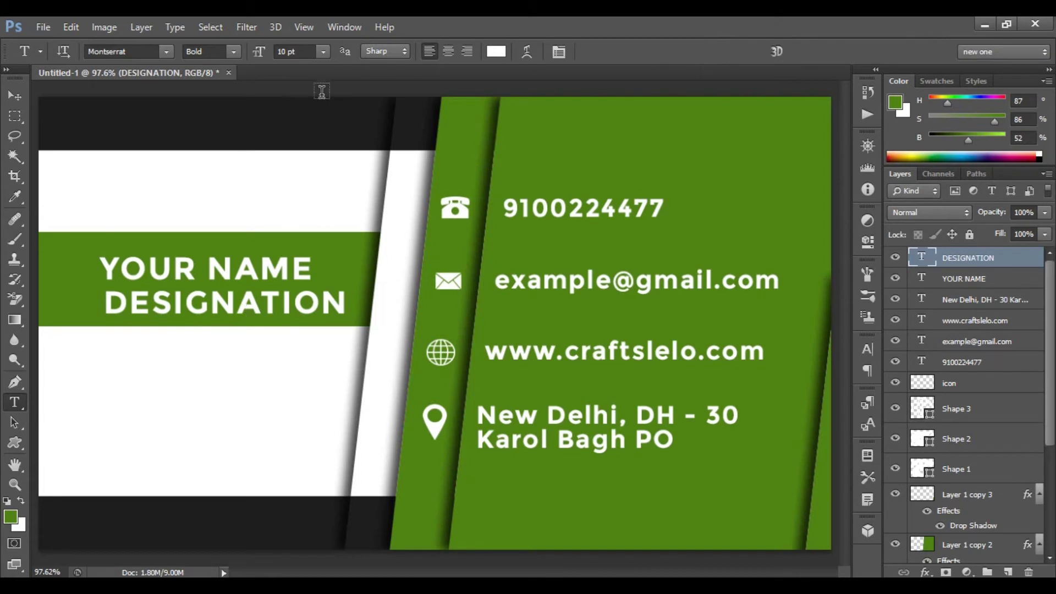
pyautogui.click(324, 51)
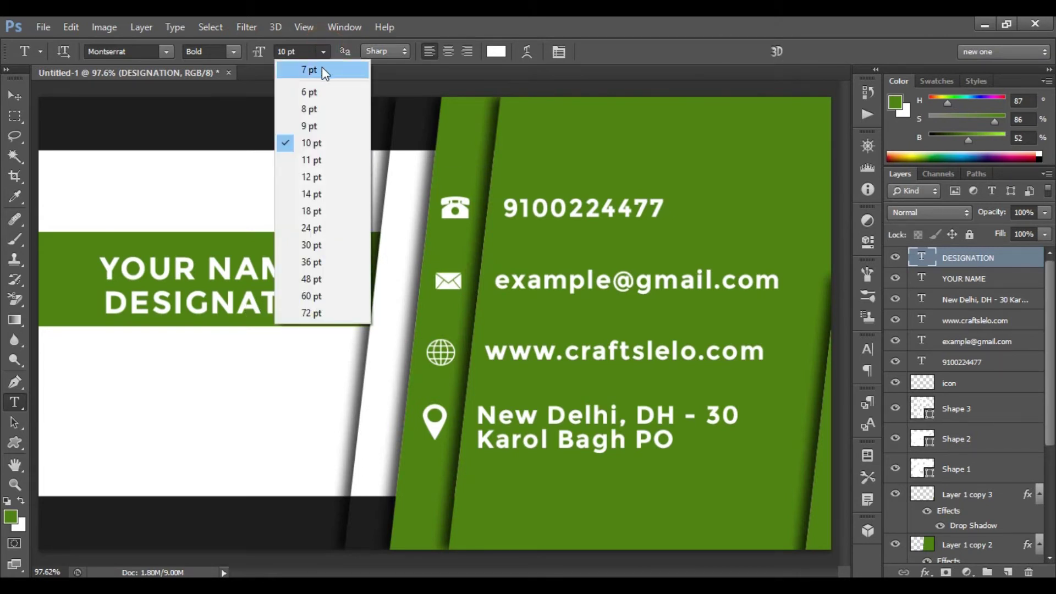
pyautogui.click(317, 69)
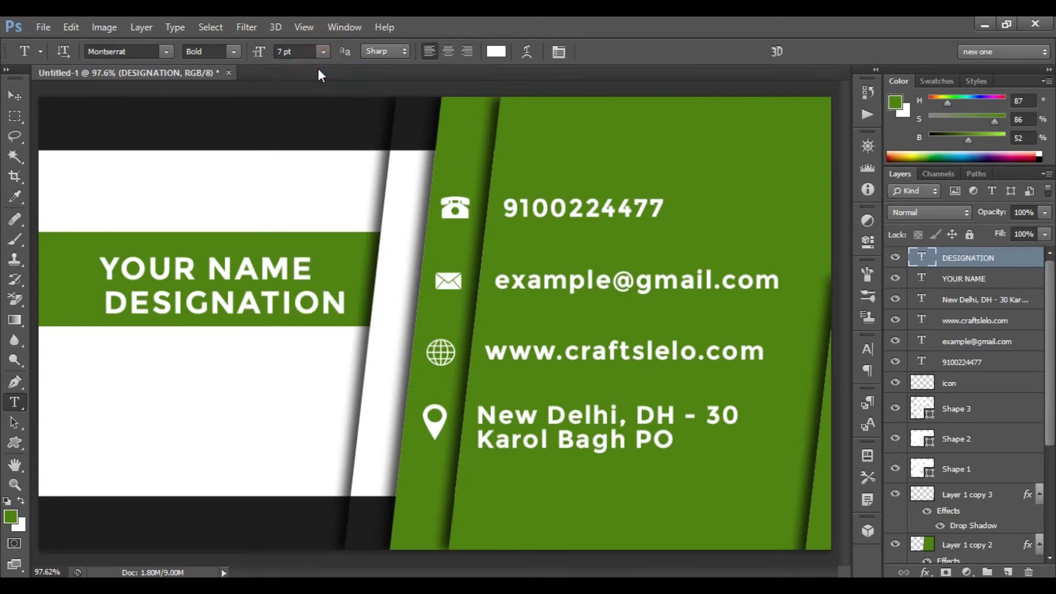
pyautogui.click(233, 52)
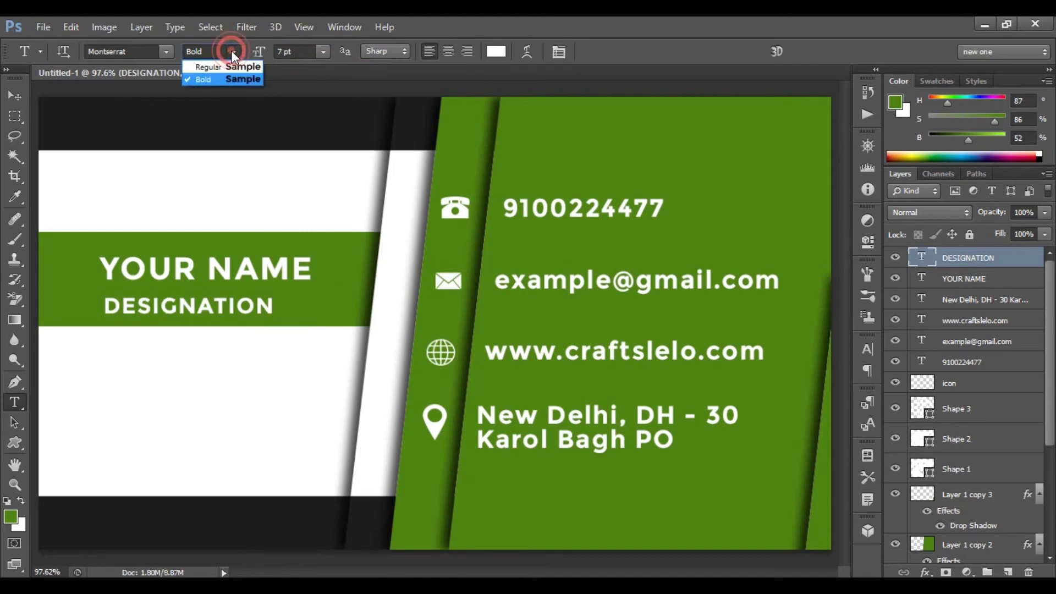
pyautogui.click(207, 68)
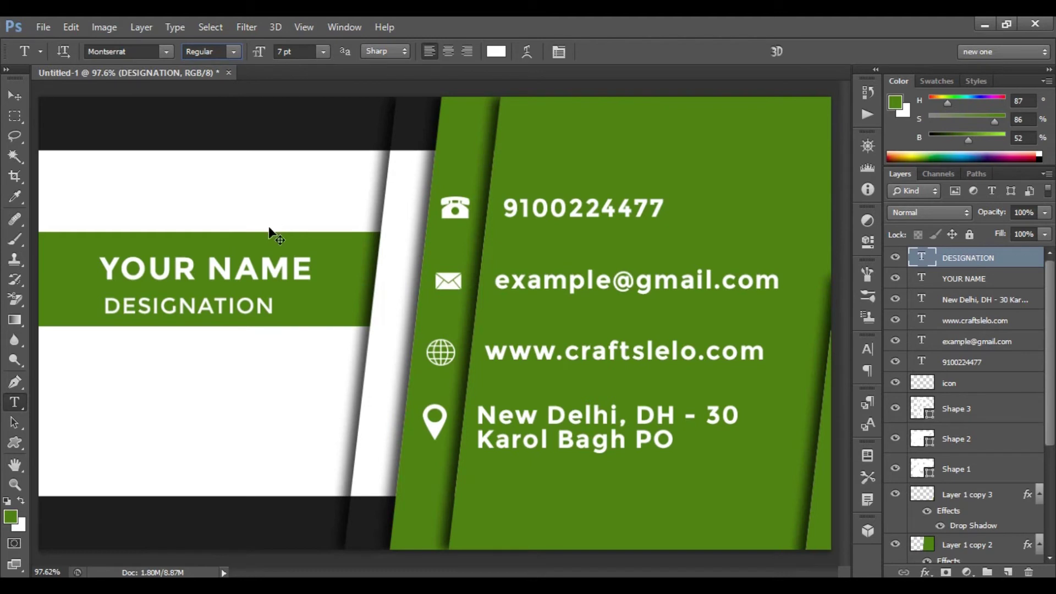
# Move the DESIGNATION text up so it sits close beneath YOUR NAME, aligned with its start.
pyautogui.hotkey('ctrl', 't')
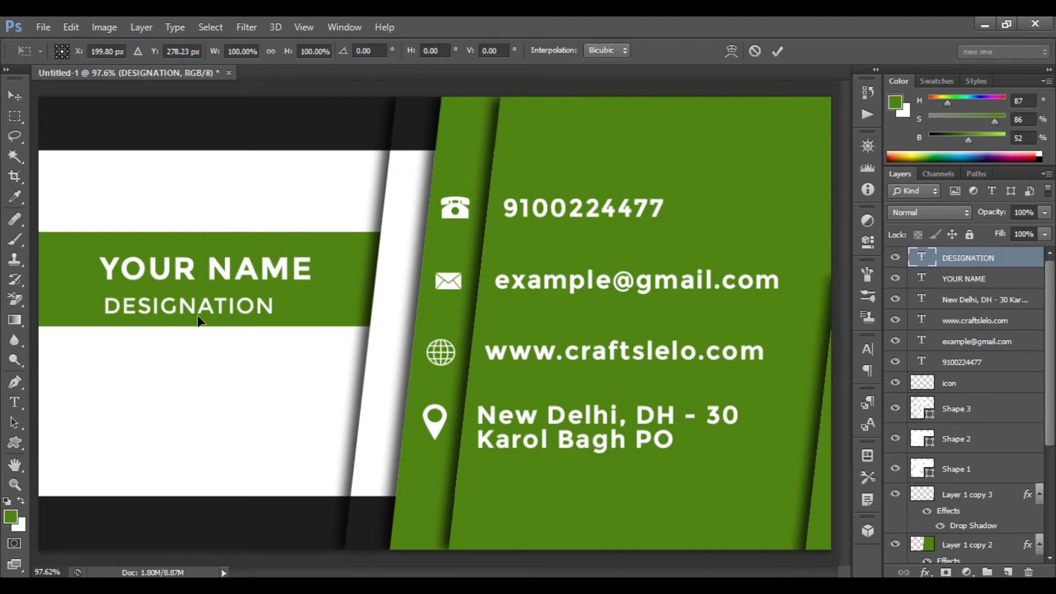
pyautogui.moveTo(207, 306); pyautogui.dragTo(266, 282)
pyautogui.click(776, 51)
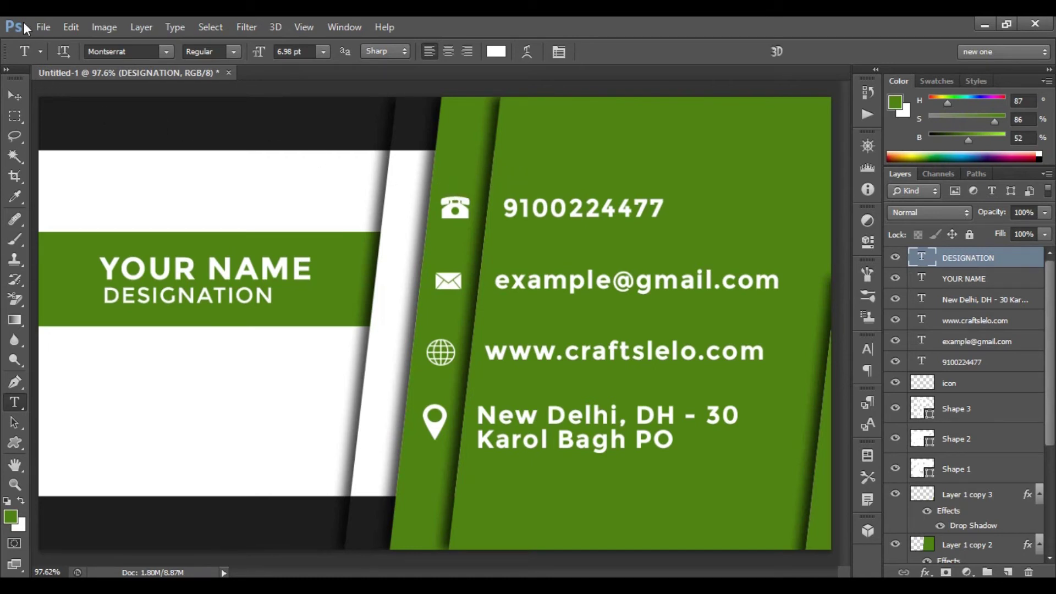
# Create a new 3.5 by 2 inch document at 300 pixels/inch, RGB Color, 8 bit, with a white background.
pyautogui.click(43, 27)
pyautogui.click(57, 44)
pyautogui.doubleClick(460, 185)
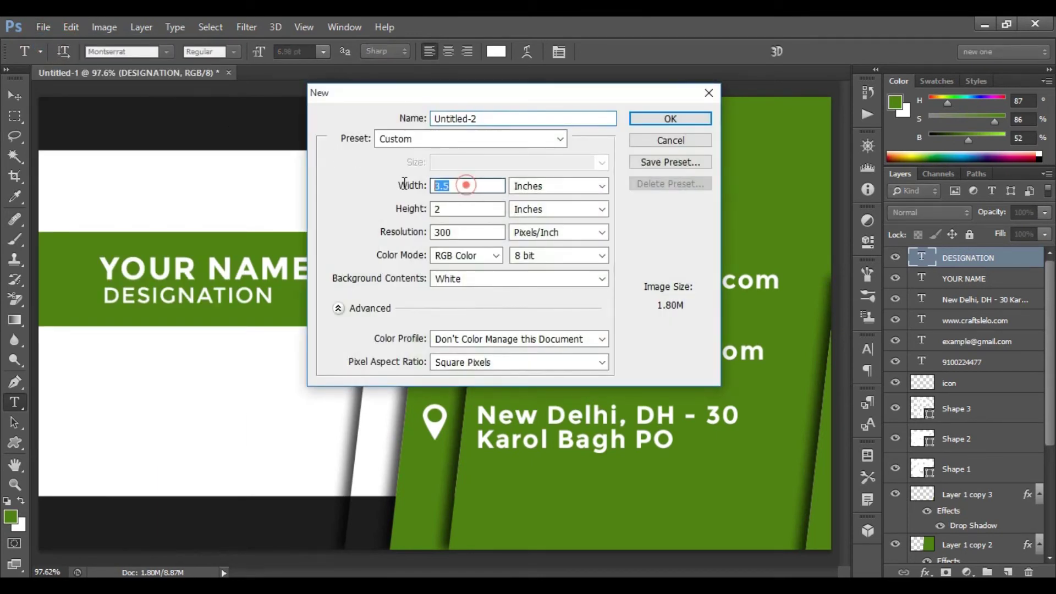
pyautogui.doubleClick(459, 209)
pyautogui.click(574, 186)
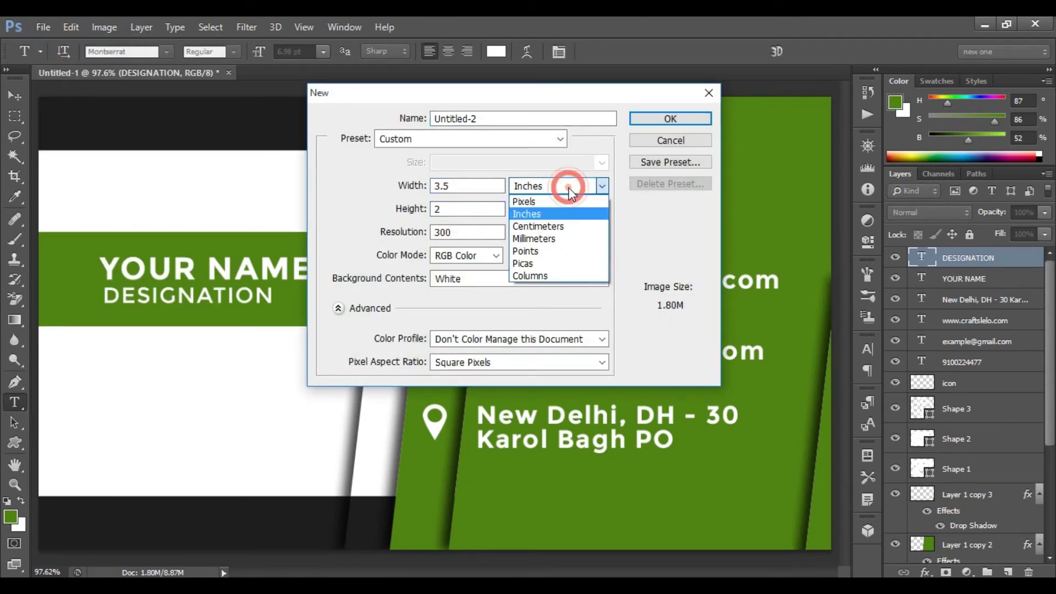
pyautogui.click(572, 186)
pyautogui.click(442, 233)
pyautogui.doubleClick(442, 232)
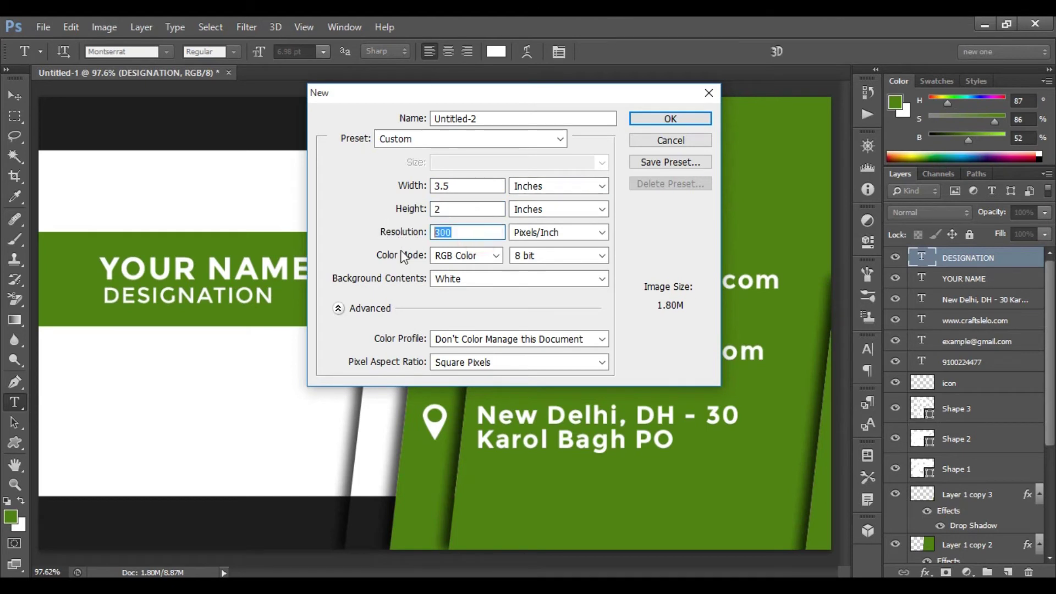
pyautogui.click(483, 257)
pyautogui.click(483, 257)
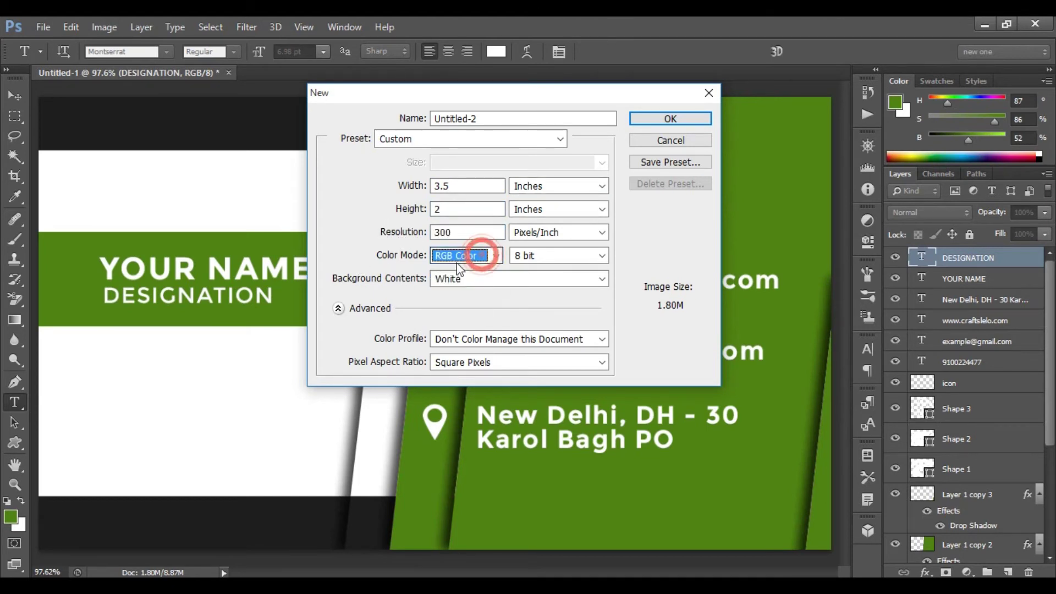
pyautogui.click(503, 278)
pyautogui.click(503, 279)
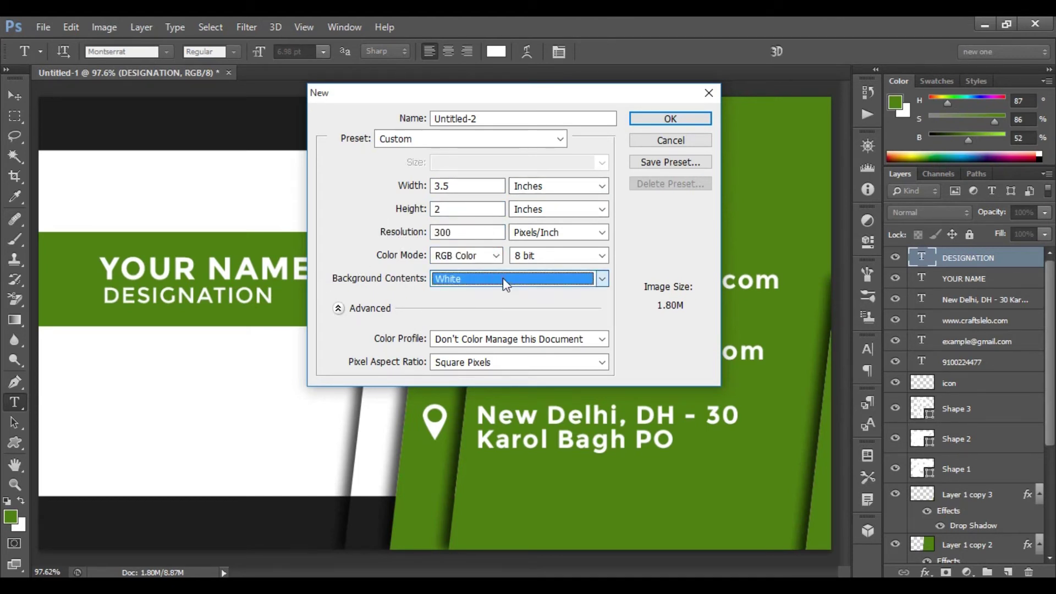
pyautogui.click(675, 120)
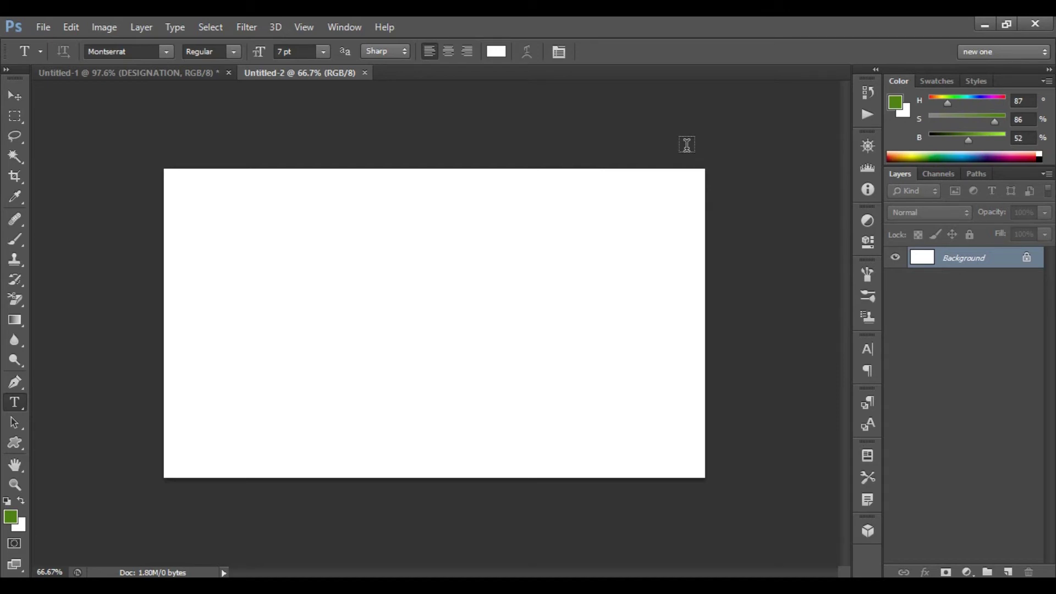
pyautogui.hotkey('ctrl', '0')
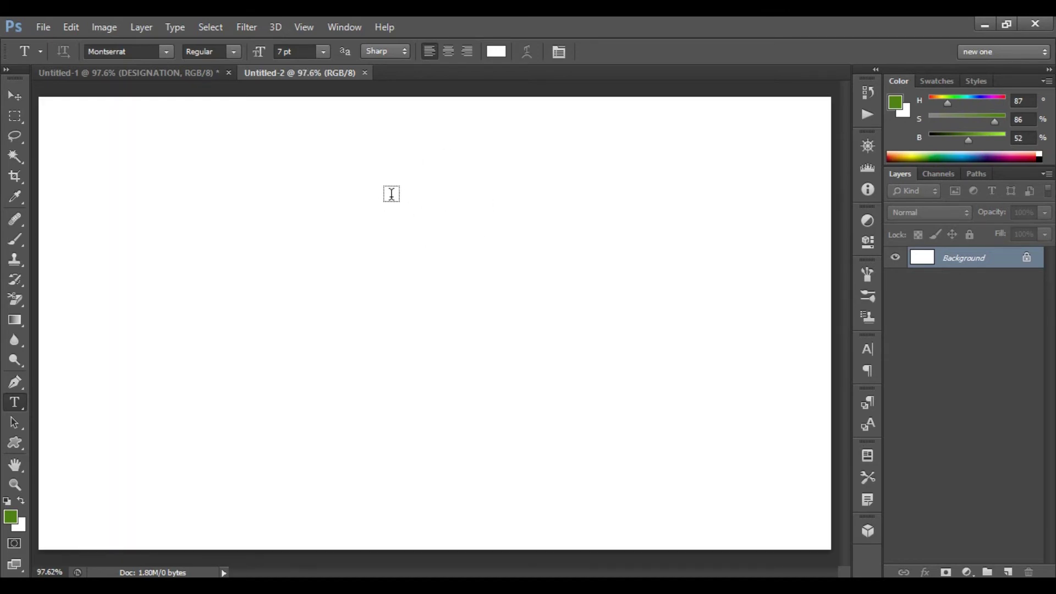
# Copy the Background layer with the dark bars from Untitled-1 into Untitled-2, aligned to fill the canvas.
pyautogui.click(156, 71)
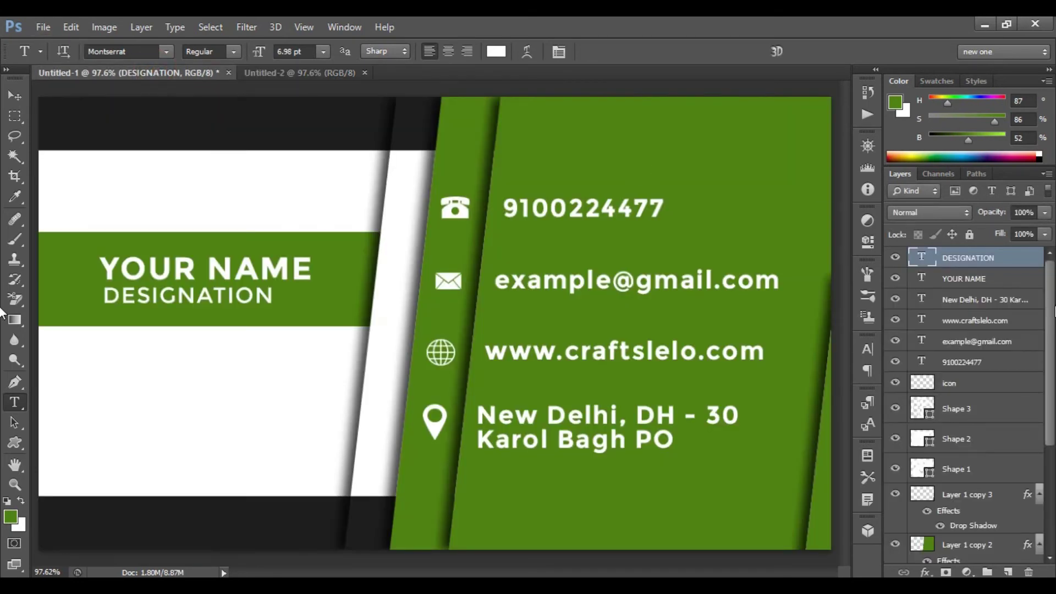
pyautogui.scroll(-5, 1049, 286)
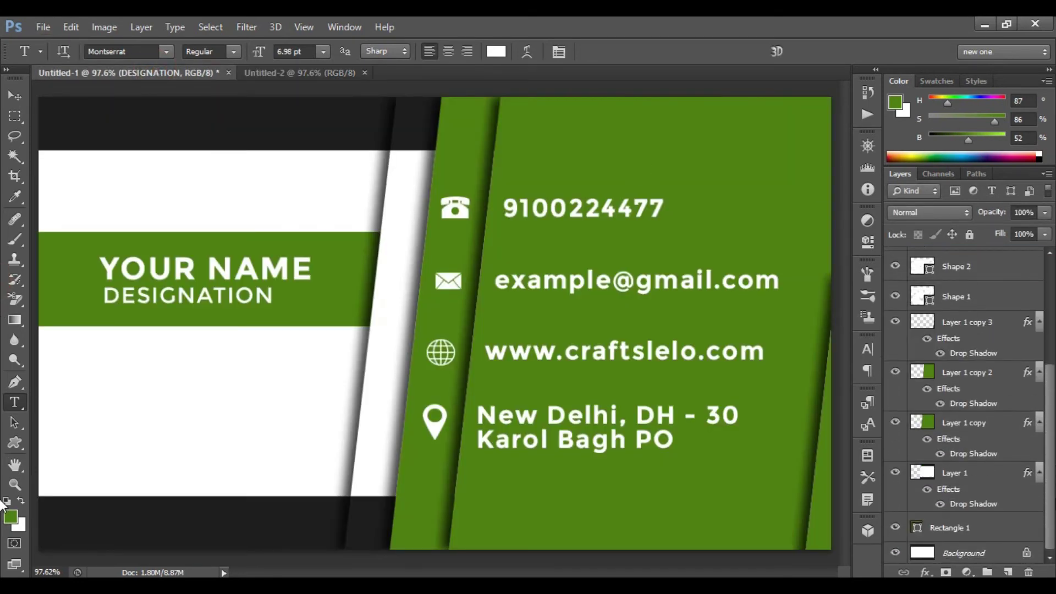
pyautogui.click(973, 551)
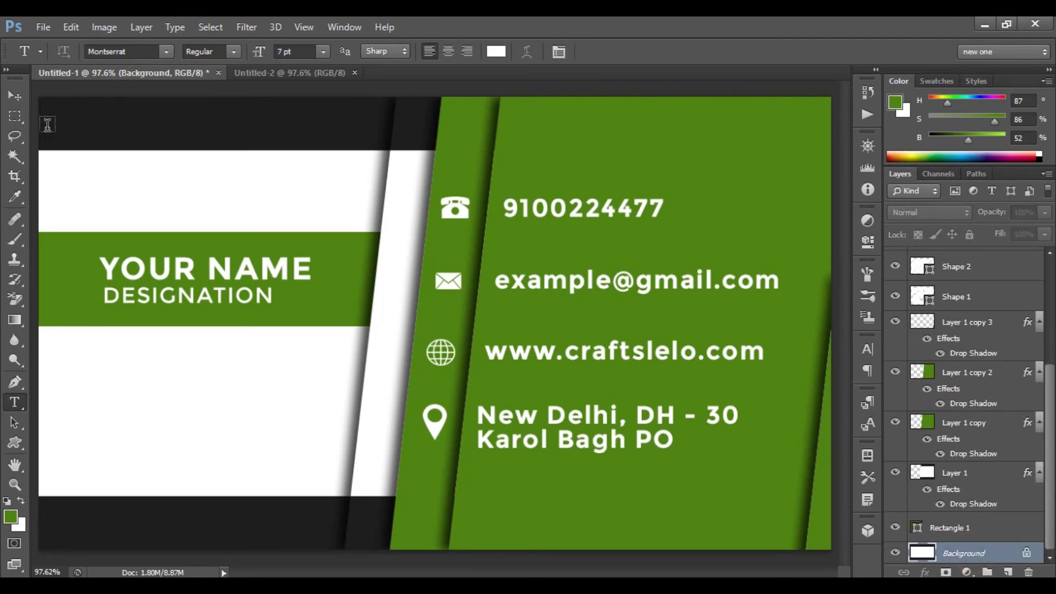
pyautogui.click(12, 95)
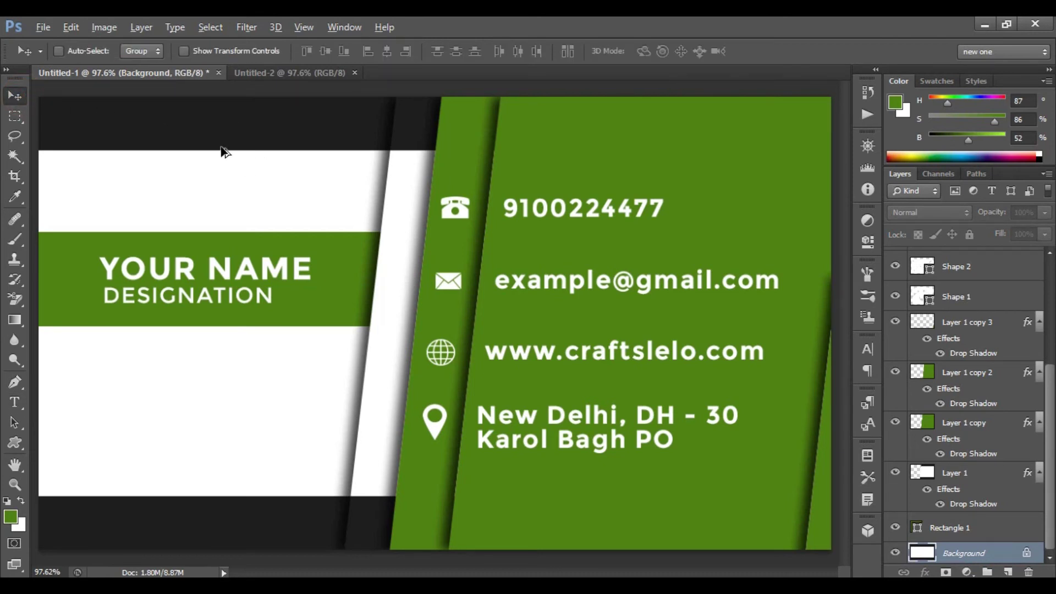
pyautogui.moveTo(226, 160); pyautogui.dragTo(445, 308)
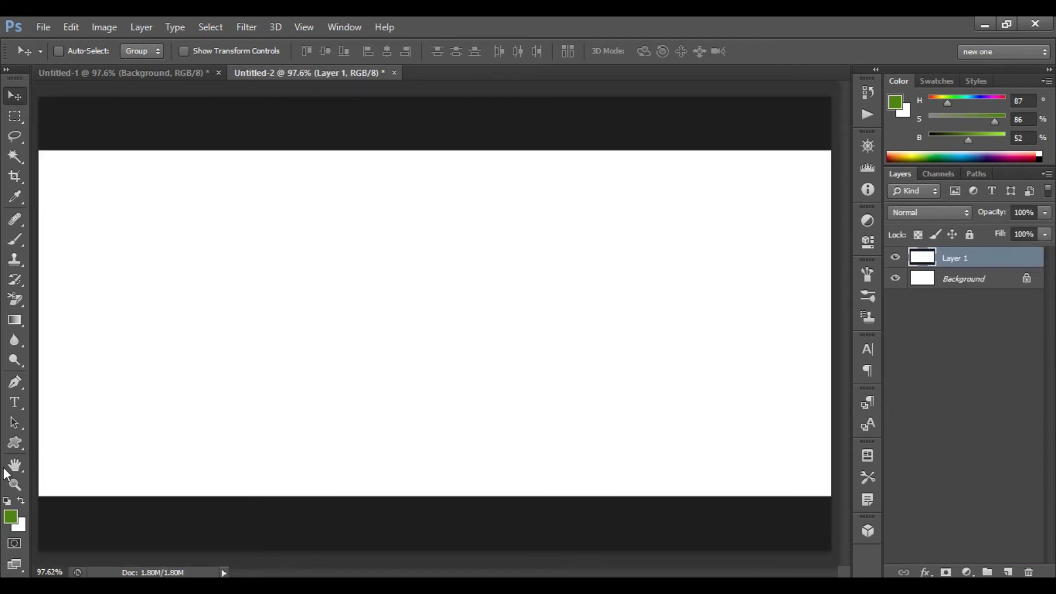
# Draw a green rectangle about 624 by 601 px over the middle of the card, spanning its full height.
pyautogui.click(14, 440)
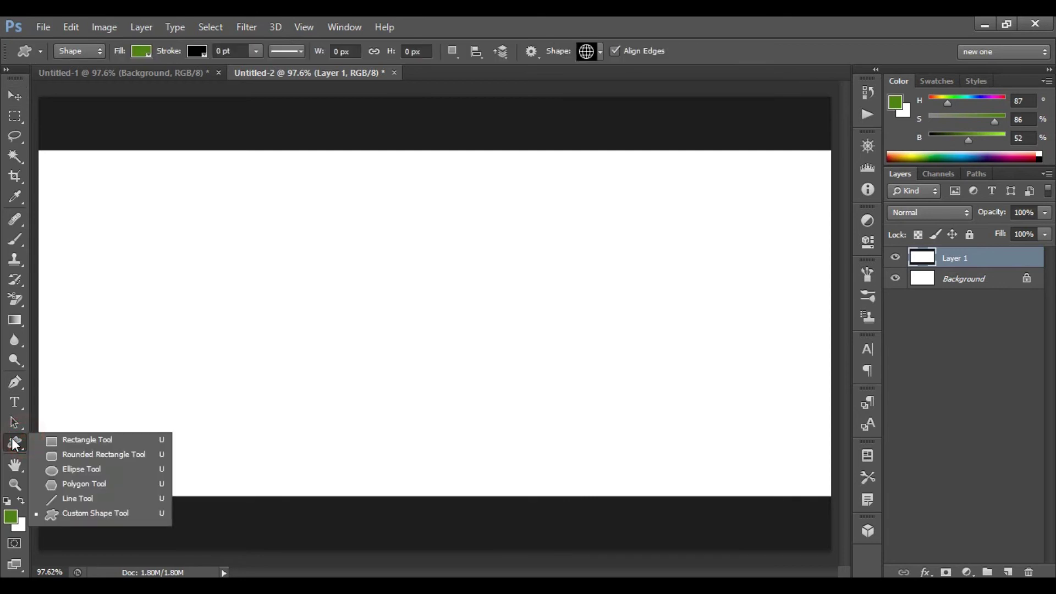
pyautogui.click(111, 438)
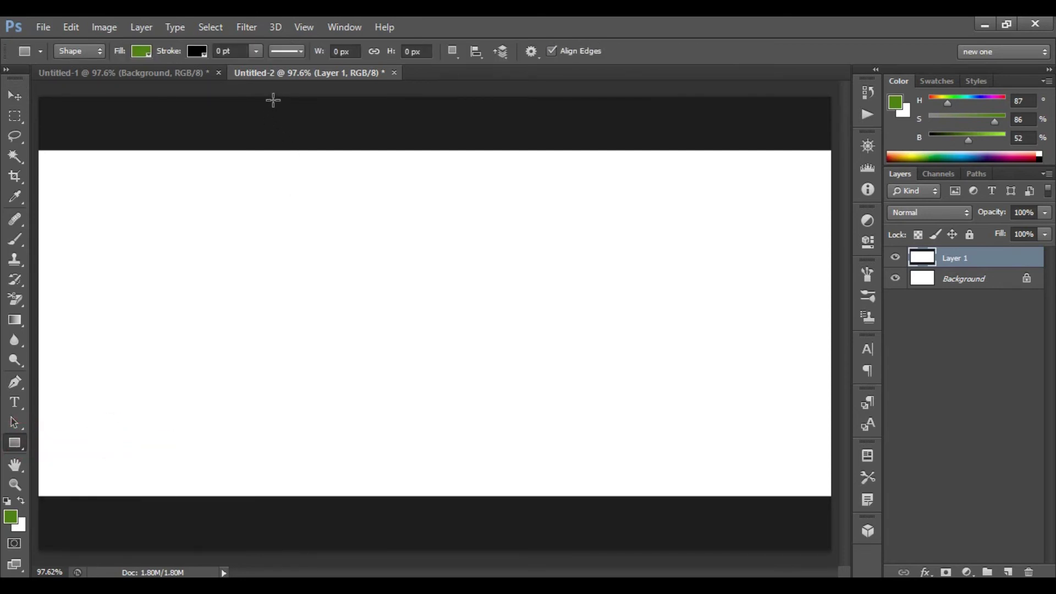
pyautogui.moveTo(267, 97); pyautogui.dragTo(733, 542)
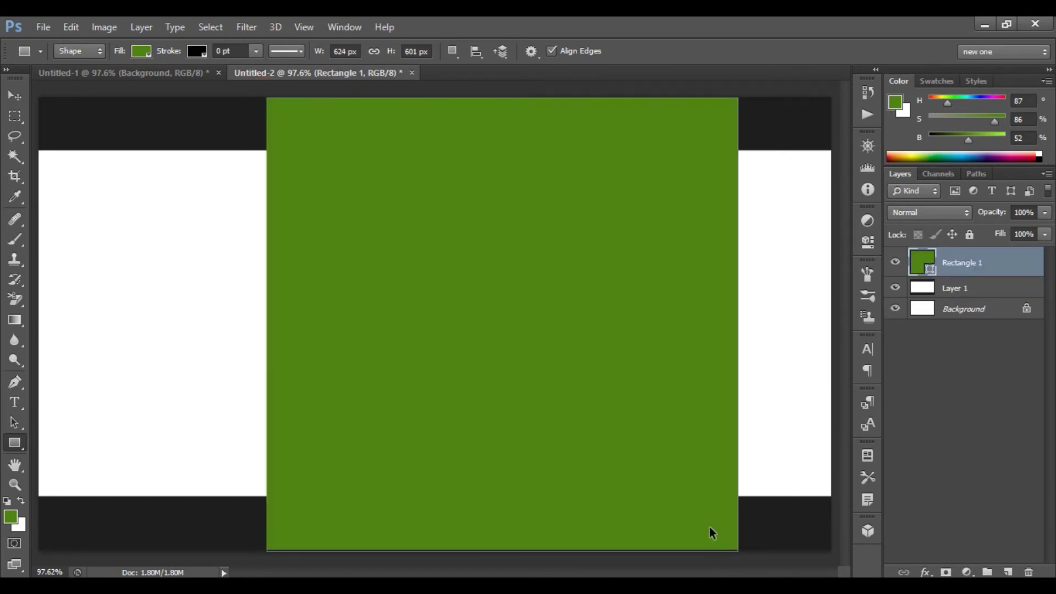
# Resize the green rectangle to about 711 by 600 px and position its centre at about X 537.5 px, Y 300 px.
pyautogui.hotkey('ctrl', 't')
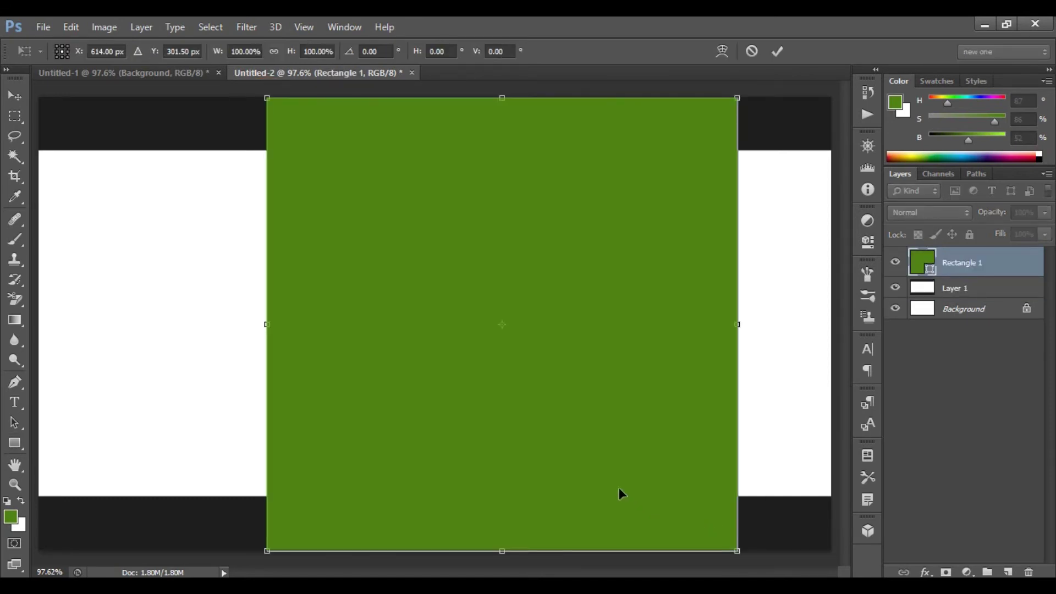
pyautogui.moveTo(616, 489); pyautogui.dragTo(593, 485)
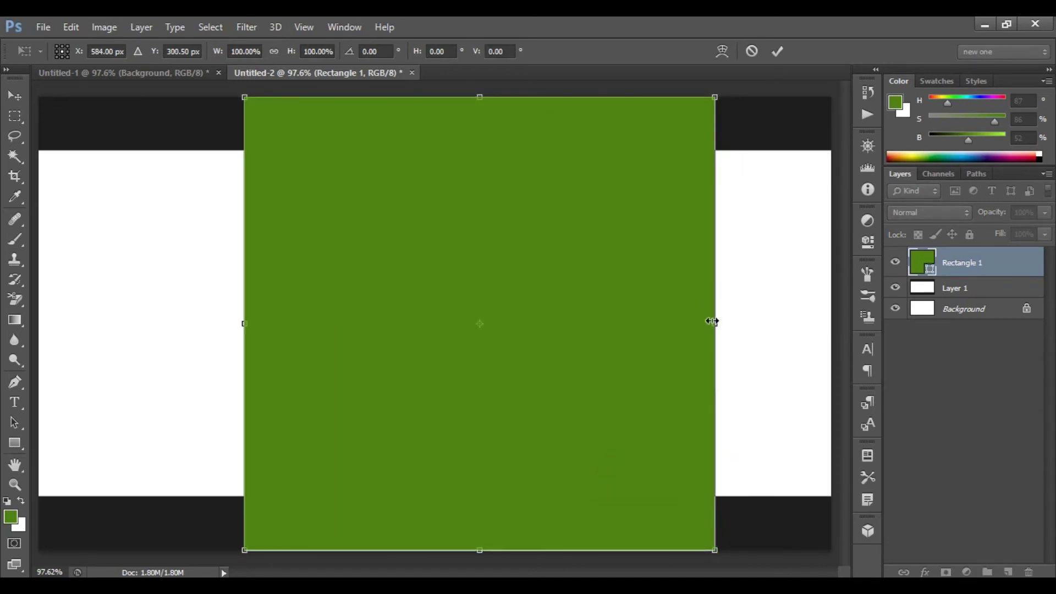
pyautogui.moveTo(457, 550); pyautogui.dragTo(457, 549)
pyautogui.moveTo(450, 512); pyautogui.dragTo(438, 513)
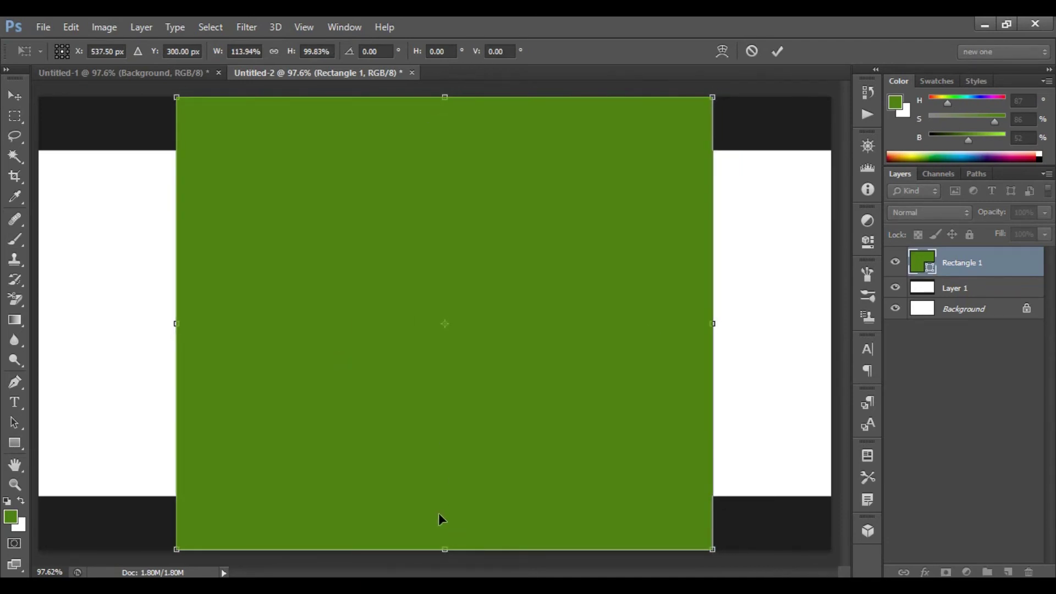
pyautogui.click(777, 53)
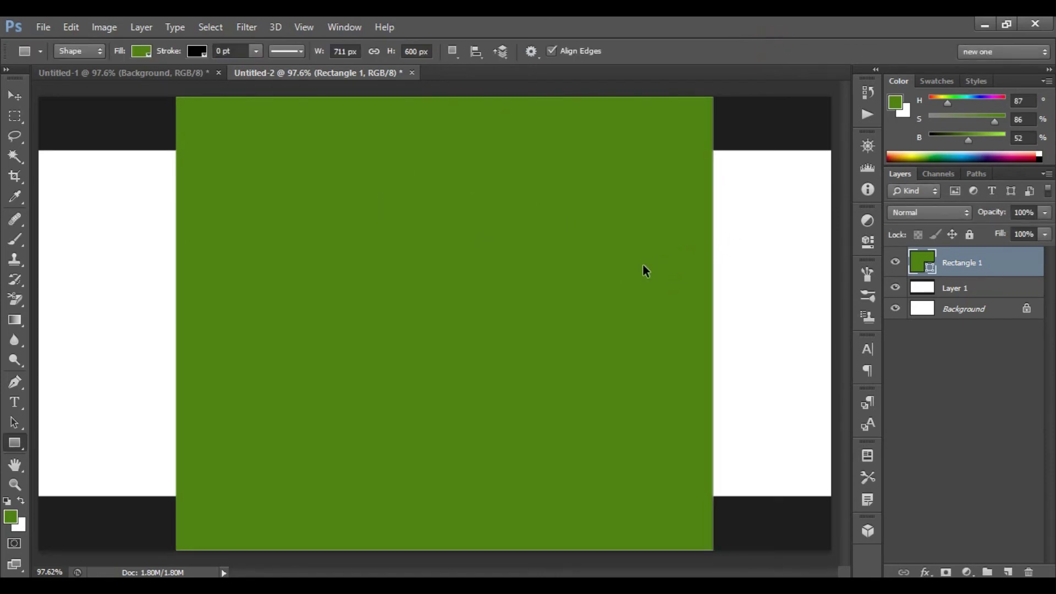
# Duplicate the green rectangle and narrow the copy from both sides to about 554 px wide.
pyautogui.hotkey('ctrl', 'j')
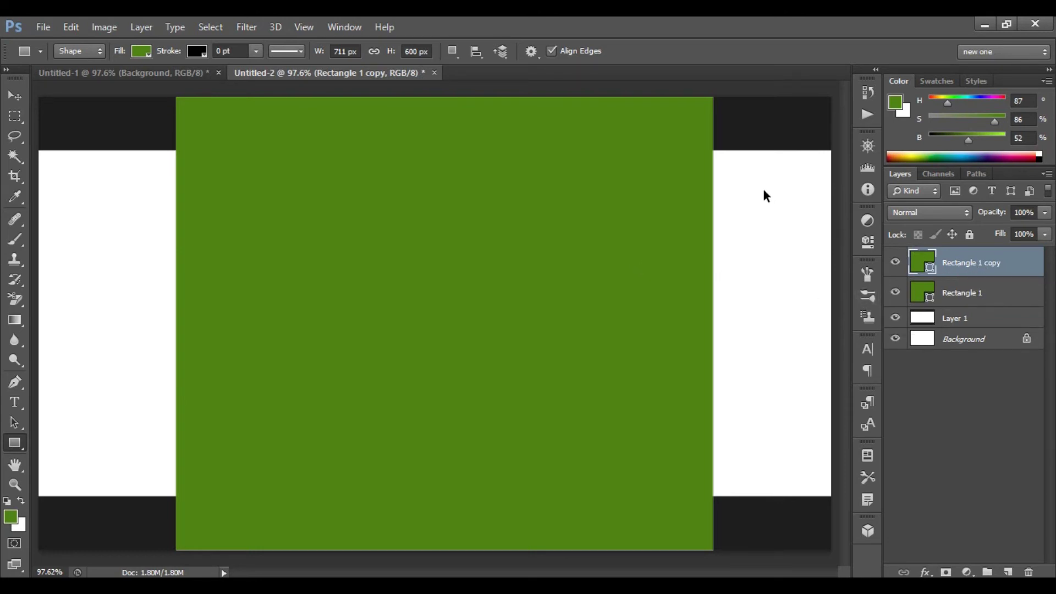
pyautogui.hotkey('ctrl', 't')
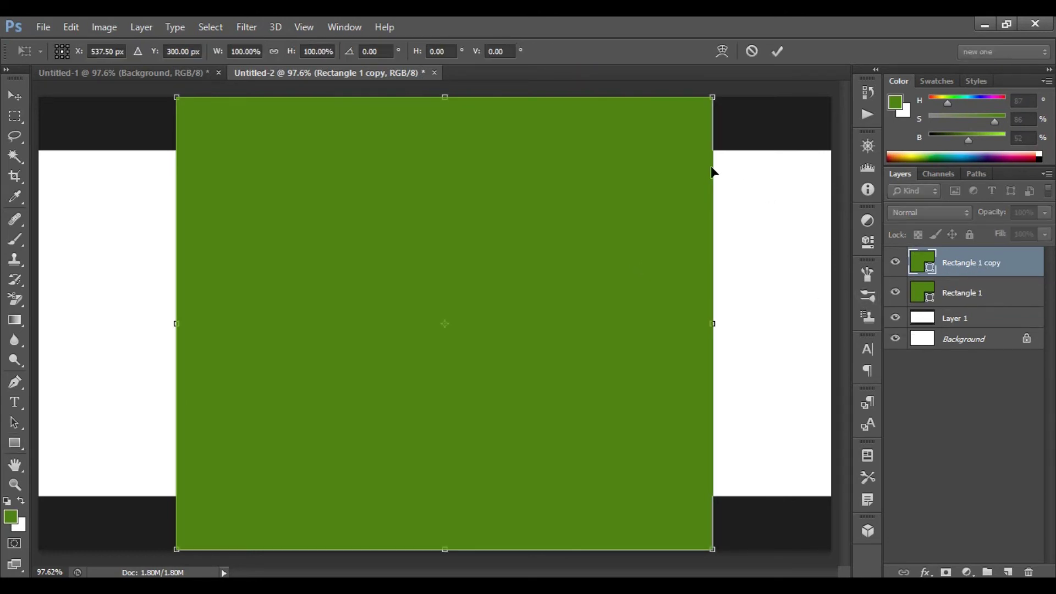
pyautogui.moveTo(712, 322); pyautogui.dragTo(652, 322)
pyautogui.moveTo(176, 323); pyautogui.dragTo(240, 328)
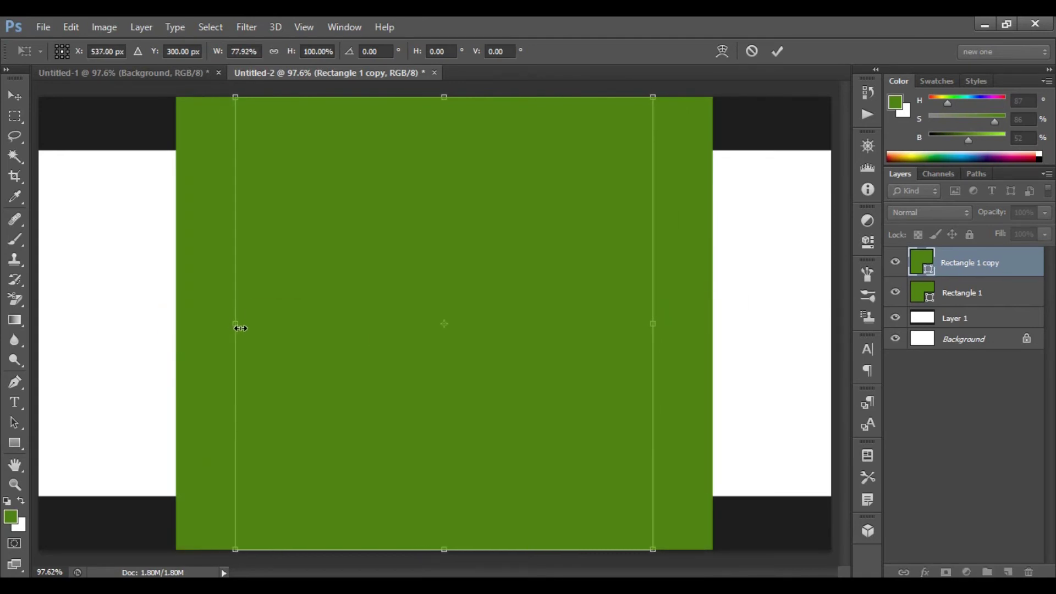
pyautogui.click(778, 51)
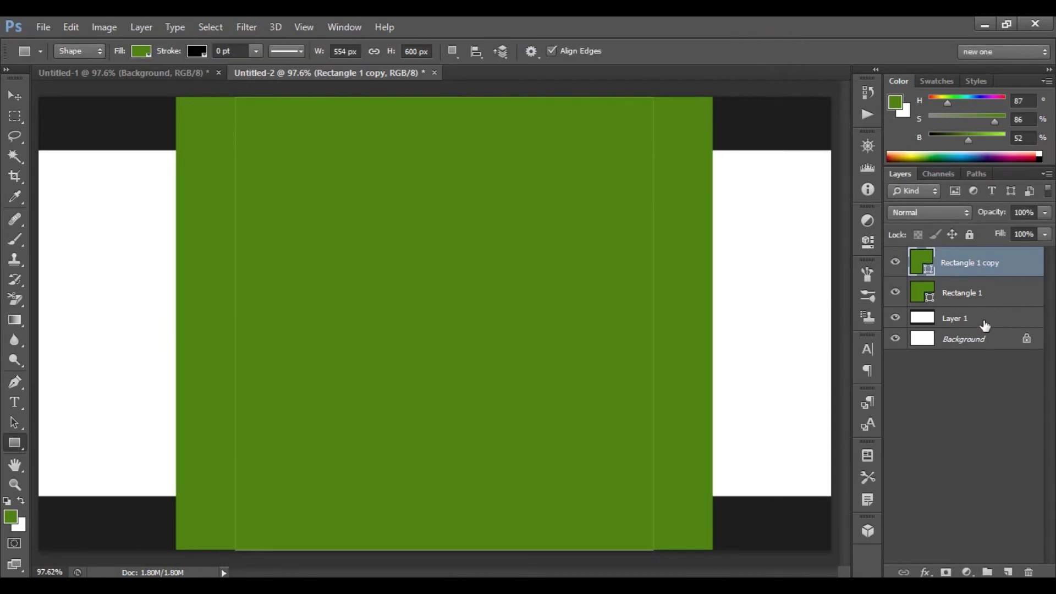
# Skew both green rectangles together, pulling the upper-right and lower-left corners outward for a horizontal skew of about -4.5°.
pyautogui.keyDown('shift'); pyautogui.click(967, 293); pyautogui.keyUp('shift')
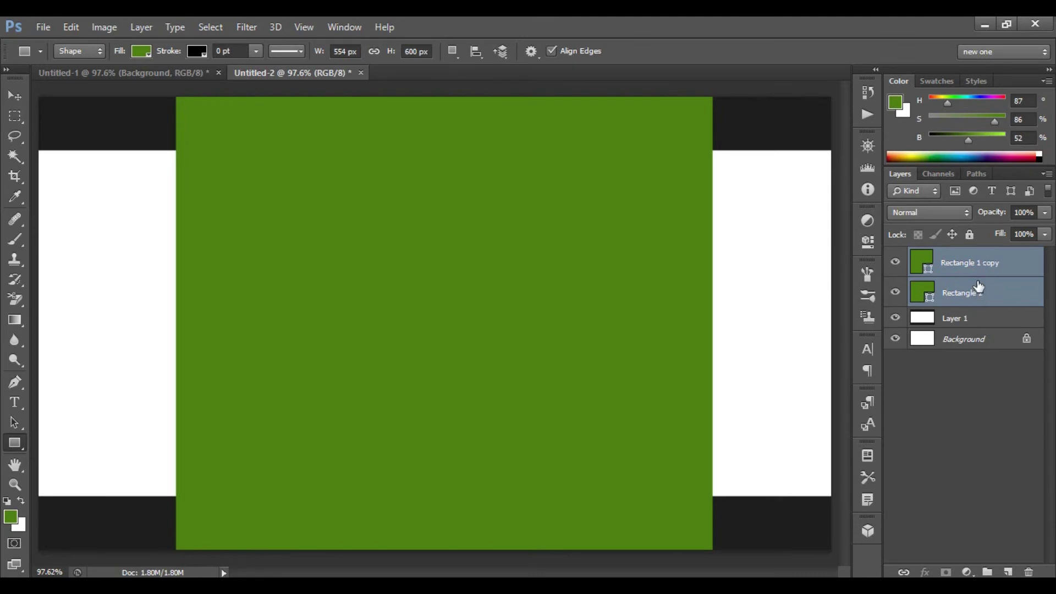
pyautogui.hotkey('ctrl', 't')
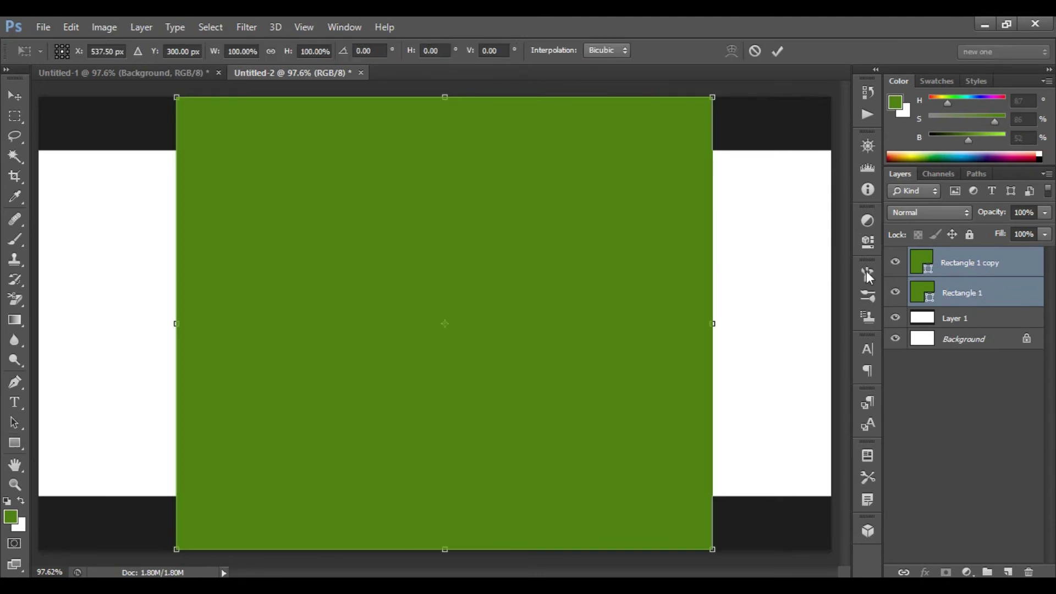
pyautogui.rightClick(587, 212)
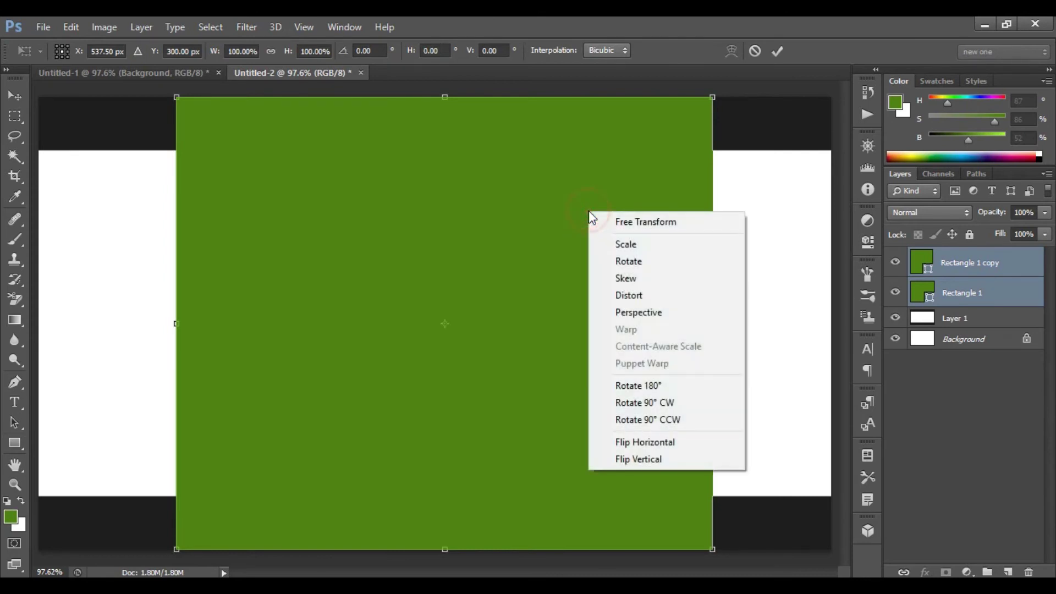
pyautogui.click(670, 278)
pyautogui.moveTo(713, 99); pyautogui.dragTo(749, 103)
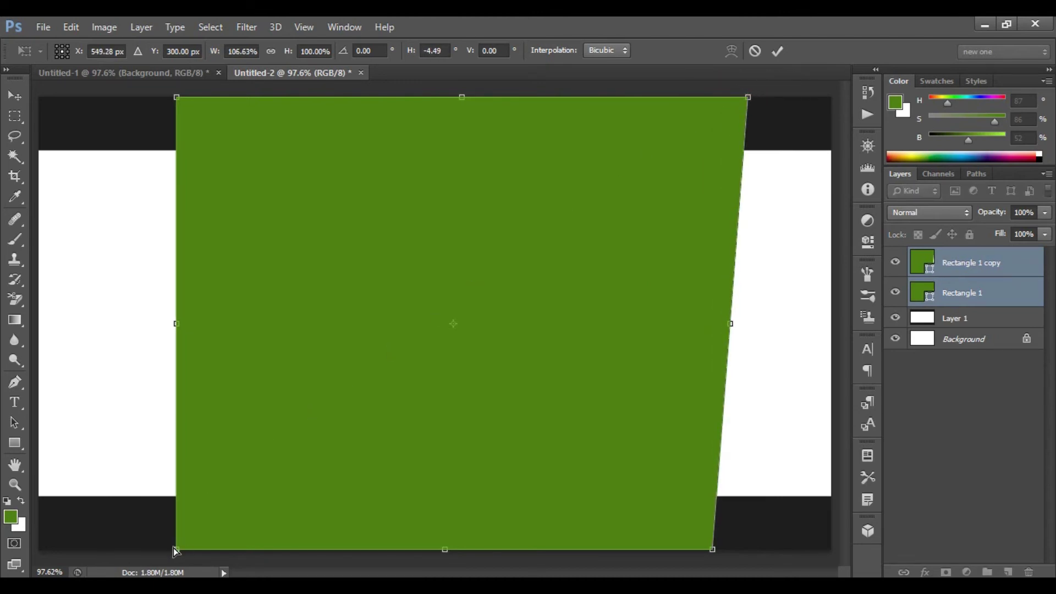
pyautogui.moveTo(176, 551); pyautogui.dragTo(148, 552)
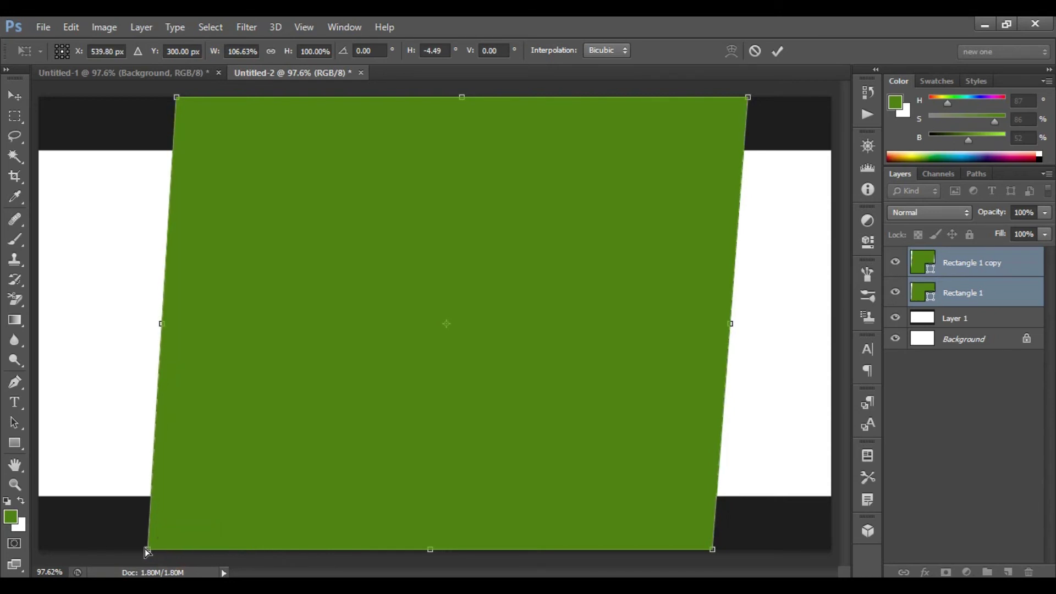
pyautogui.click(779, 52)
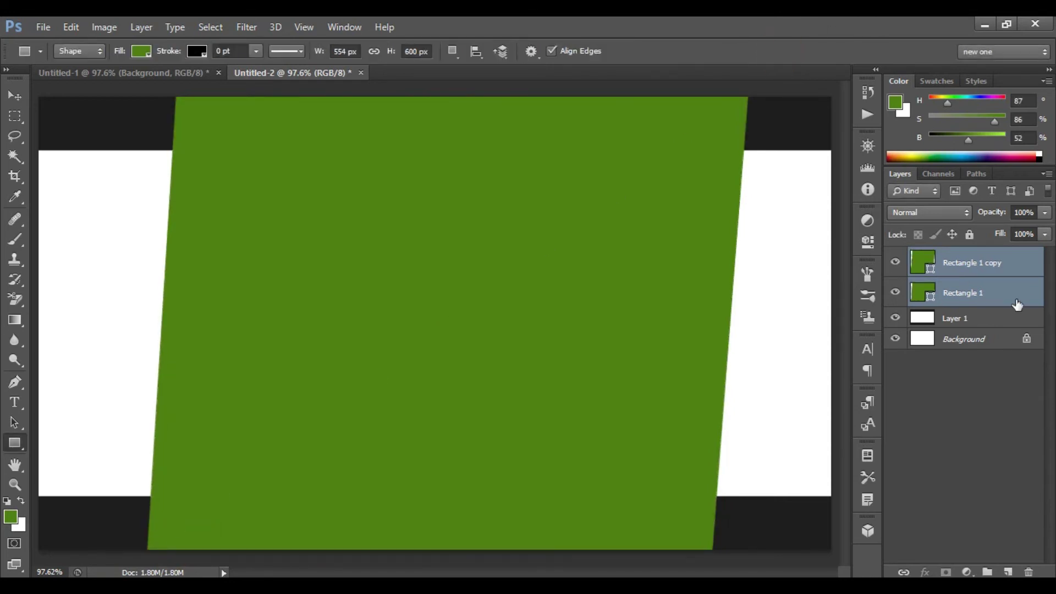
# Add a Drop Shadow effect to the wider green panel, Rectangle 1, keeping its shadow colour black (000000).
pyautogui.click(974, 293)
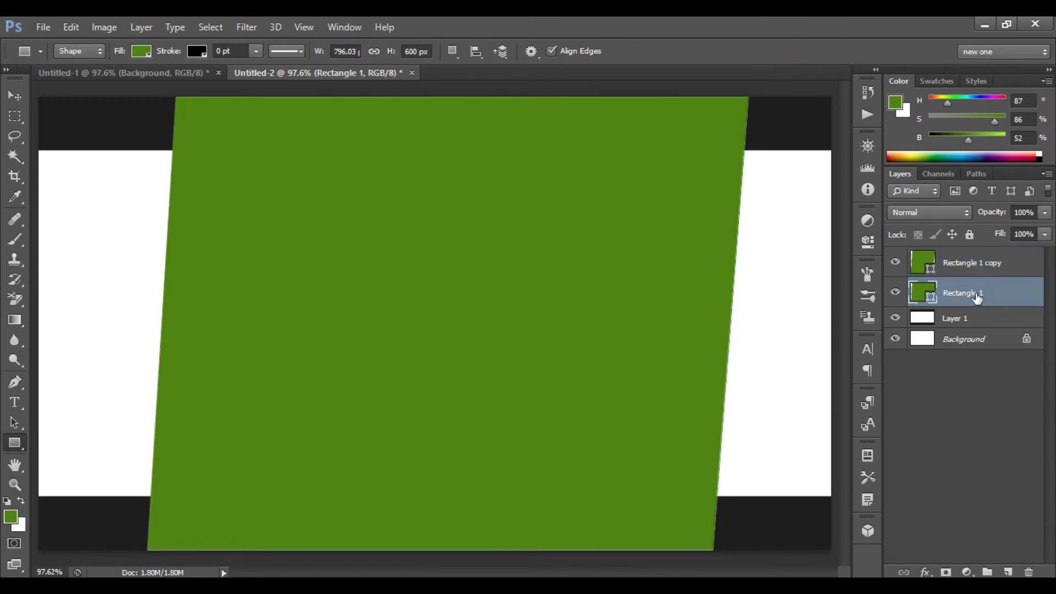
pyautogui.rightClick(978, 297)
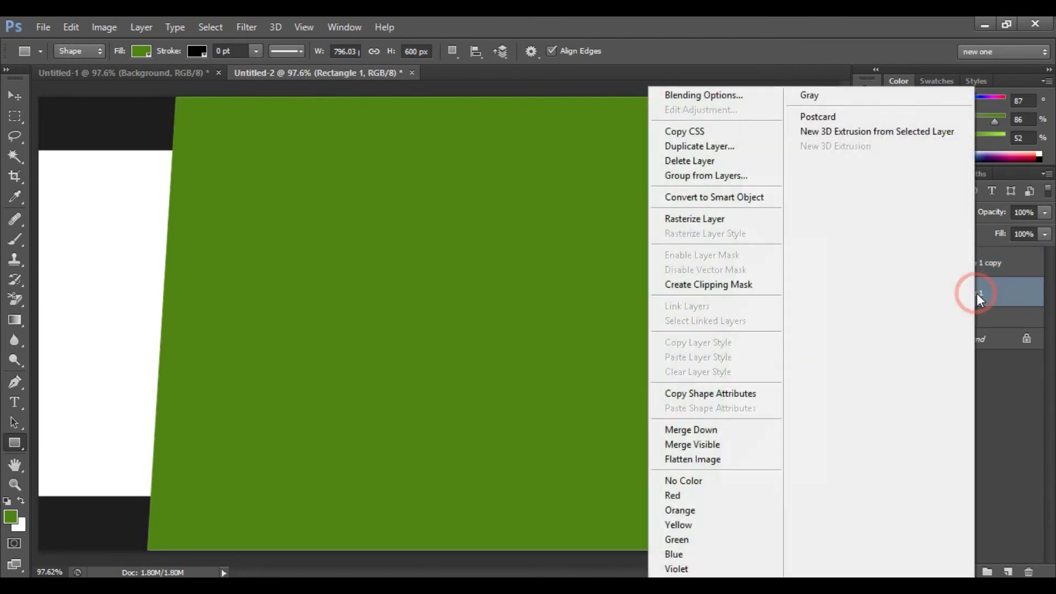
pyautogui.click(705, 93)
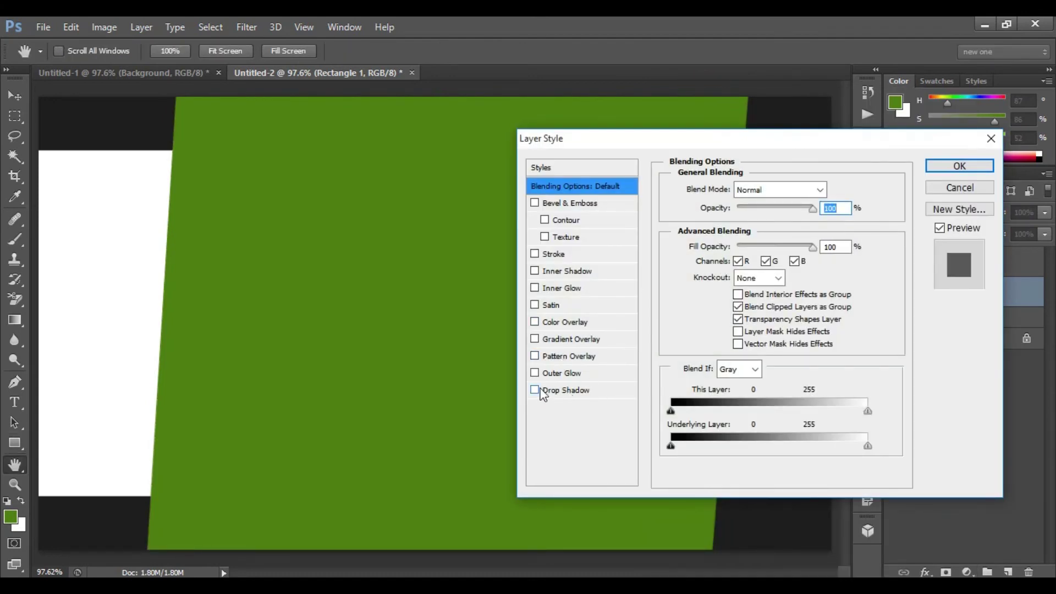
pyautogui.click(571, 390)
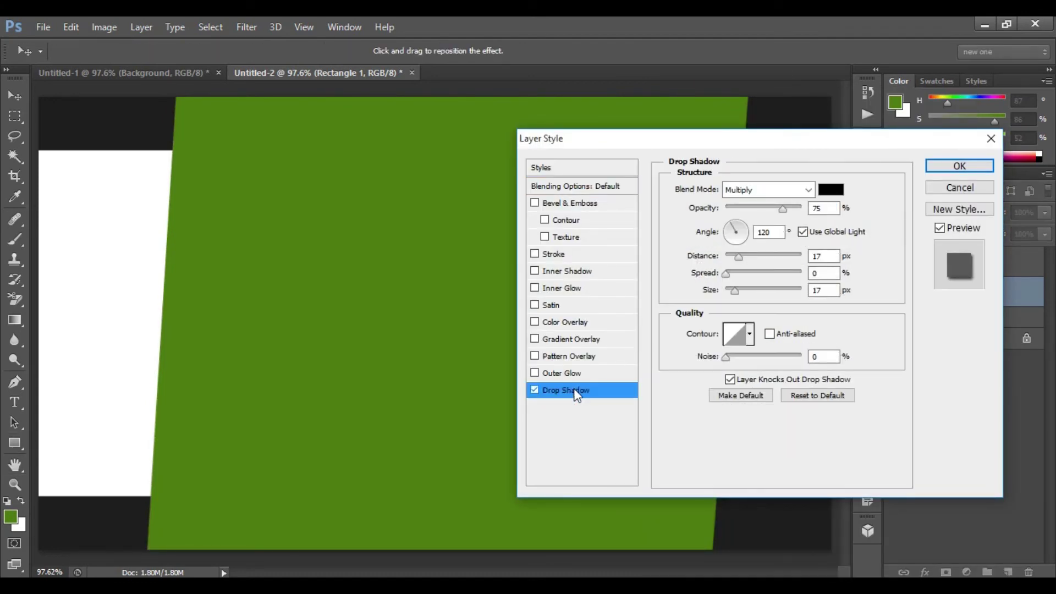
pyautogui.click(831, 190)
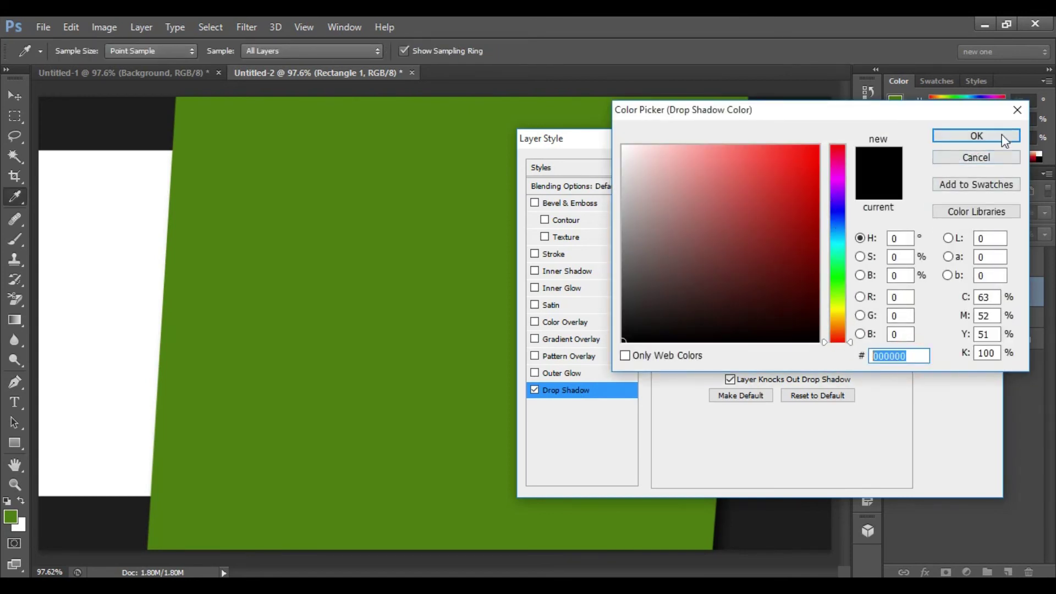
pyautogui.click(977, 137)
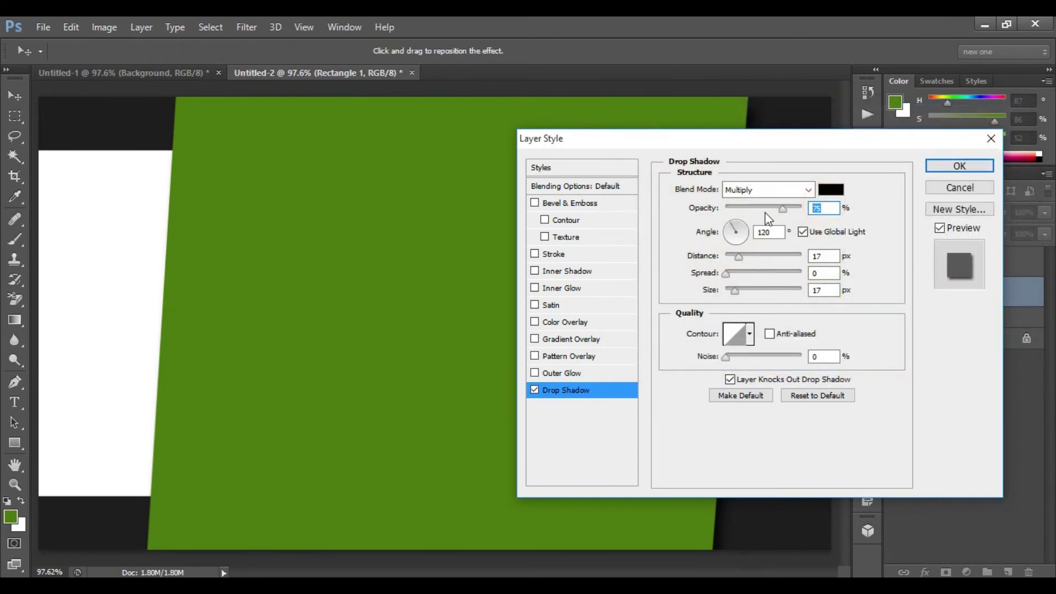
# Turn off global light for Rectangle 1's drop shadow and set its distance to 10 px and size to 15 px.
pyautogui.click(802, 232)
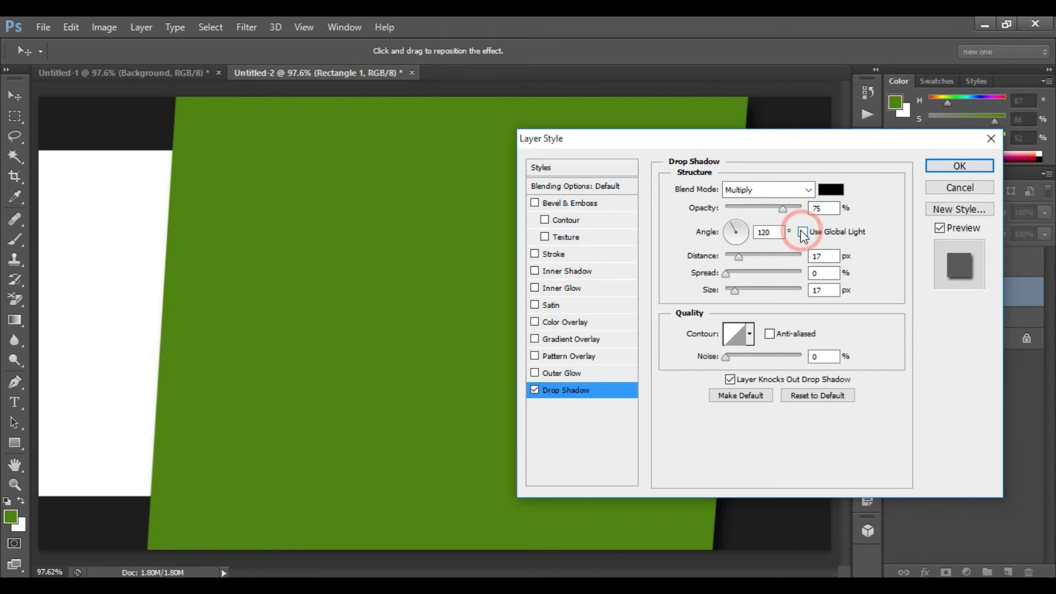
pyautogui.click(767, 232)
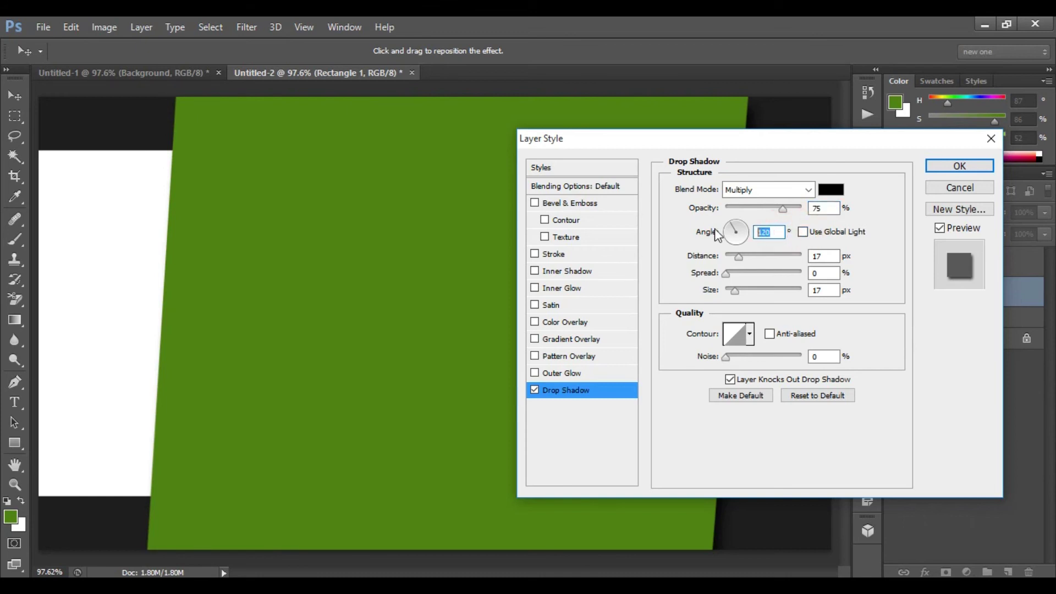
pyautogui.click(820, 256)
pyautogui.write('10')
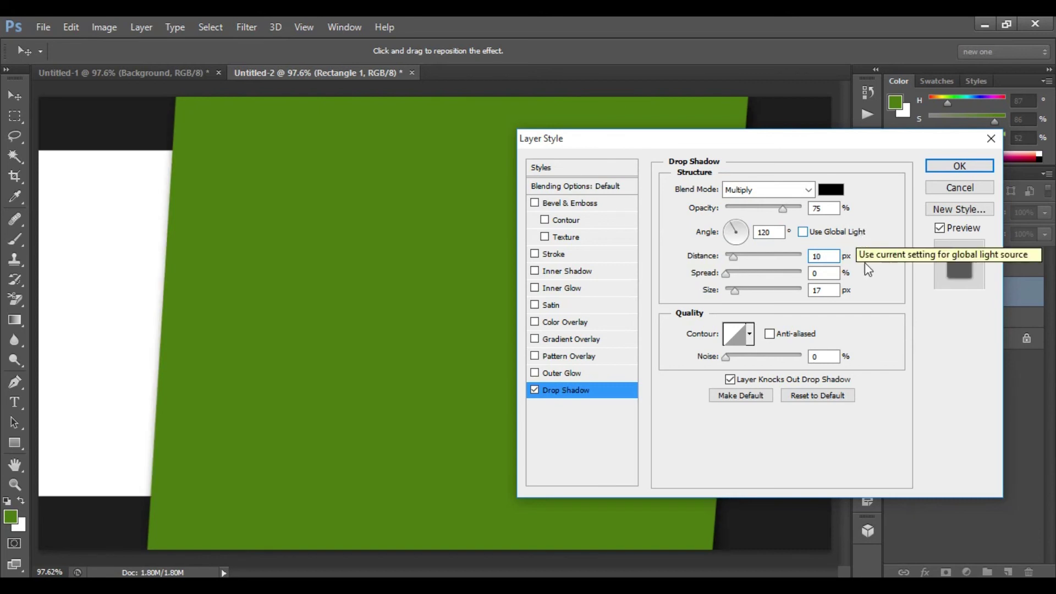
pyautogui.click(825, 273)
pyautogui.click(822, 290)
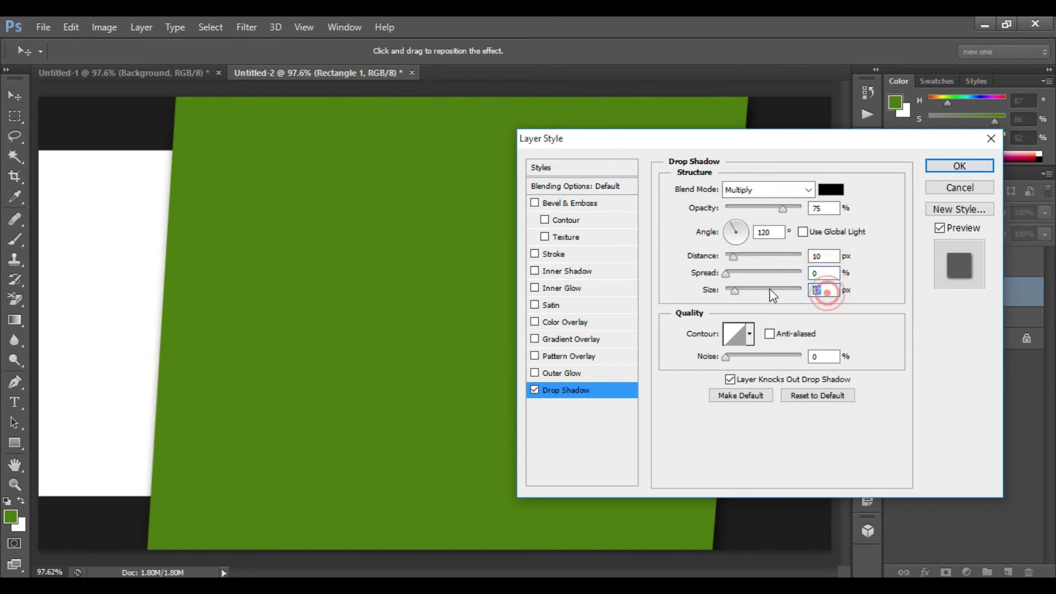
pyautogui.write('15')
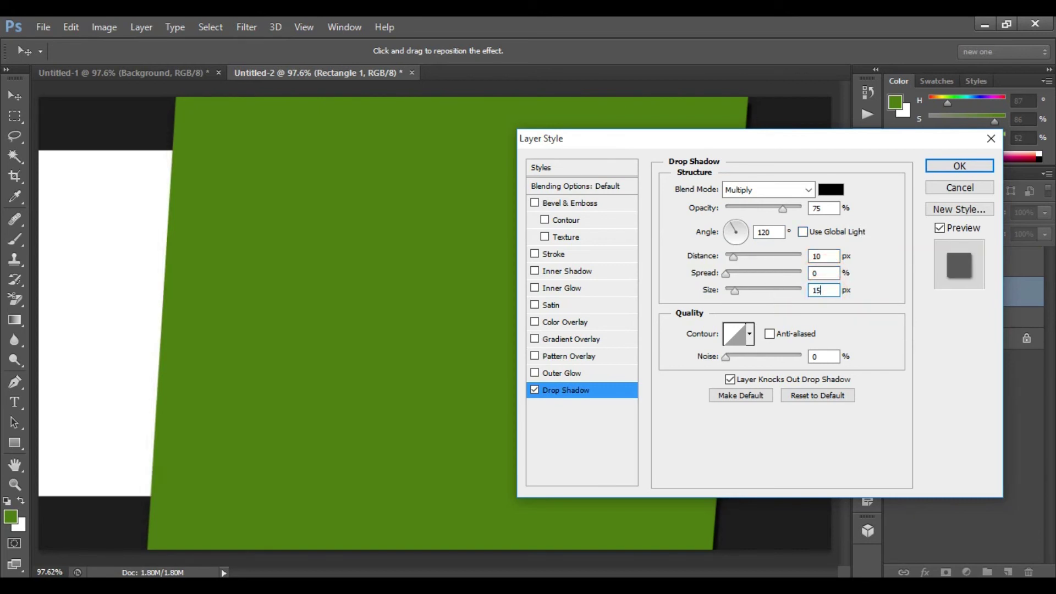
pyautogui.click(963, 163)
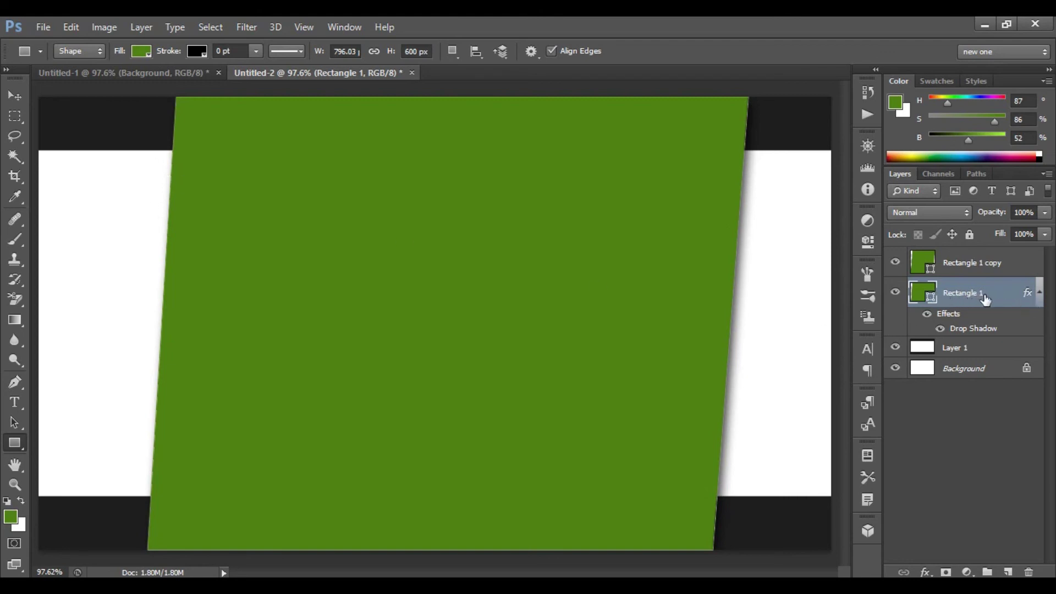
# Duplicate the shadowed Rectangle 1 layer and set the duplicate's drop shadow angle to 0°.
pyautogui.hotkey('ctrl', 'j')
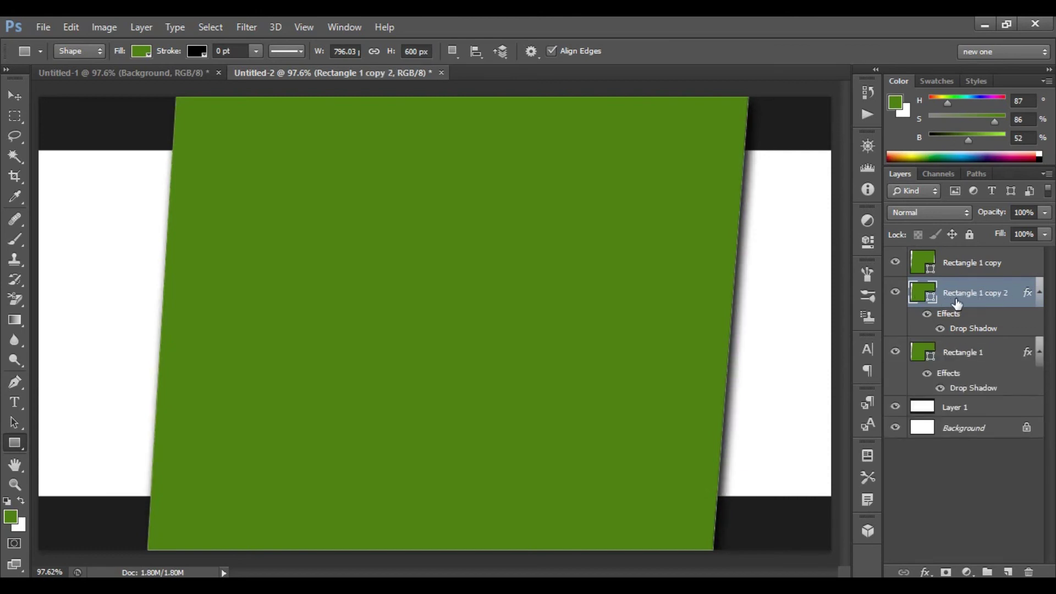
pyautogui.doubleClick(968, 329)
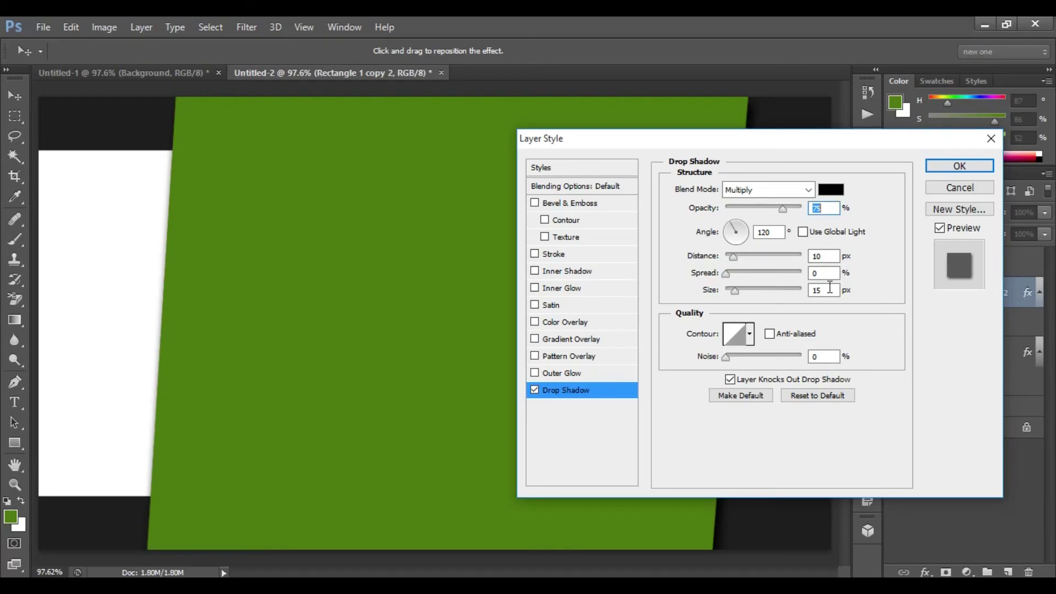
pyautogui.doubleClick(778, 236)
pyautogui.write('0')
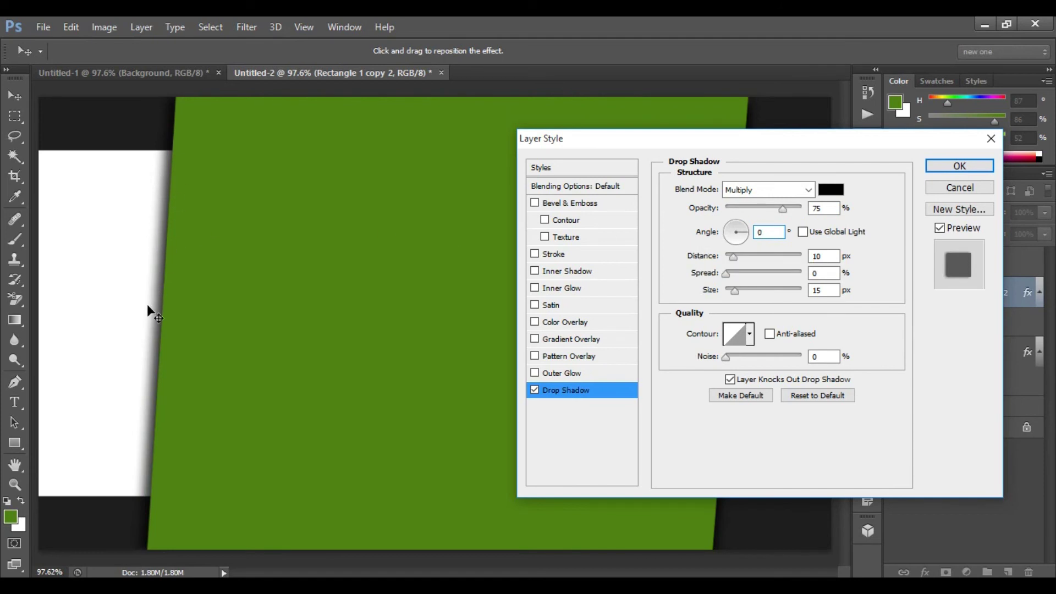
pyautogui.click(964, 167)
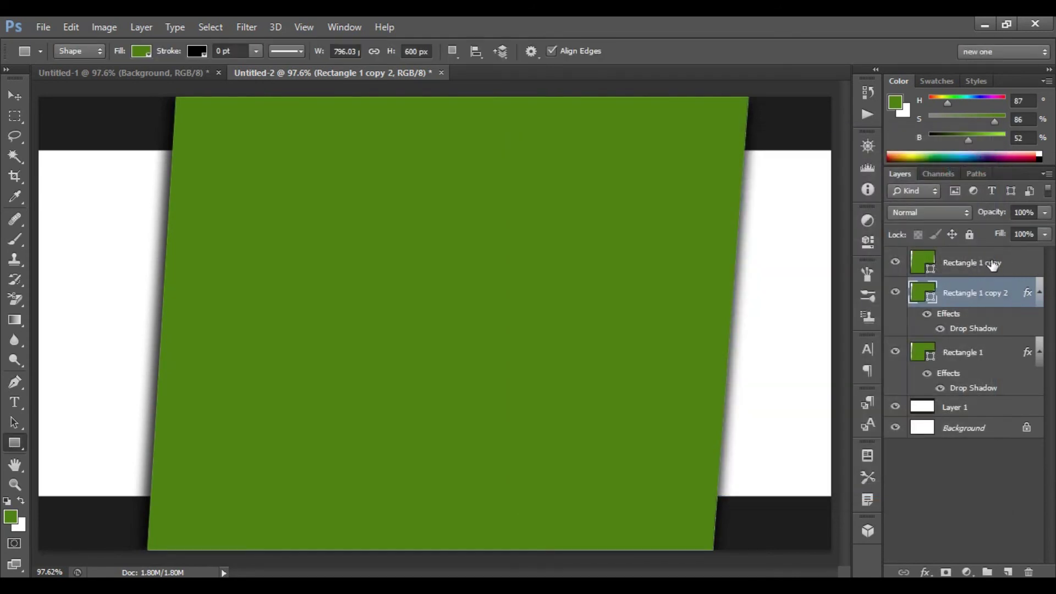
# Add a Drop Shadow effect to the narrower green panel, Rectangle 1 copy.
pyautogui.click(978, 266)
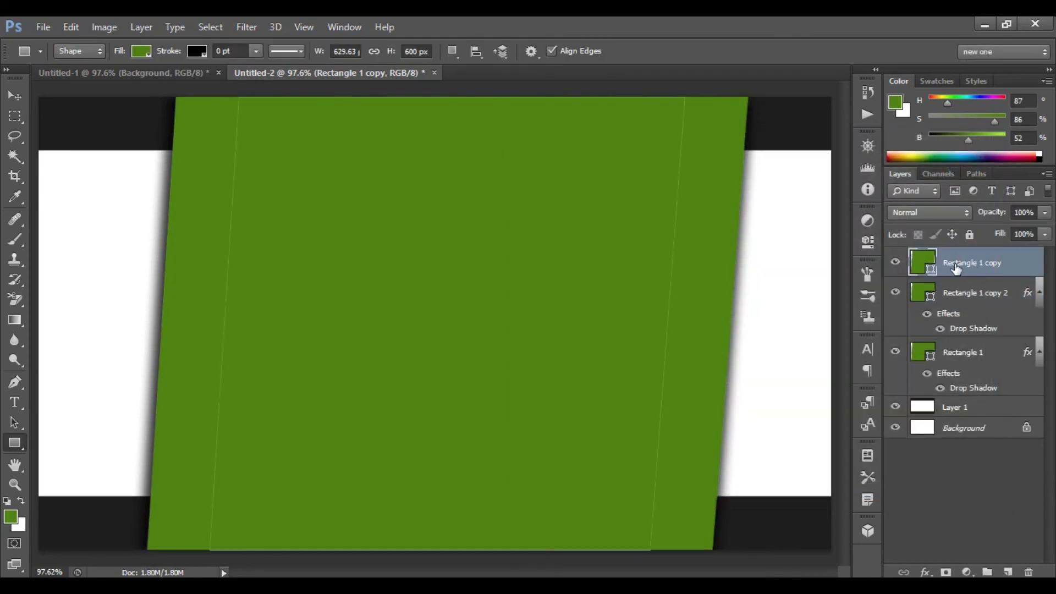
pyautogui.rightClick(979, 265)
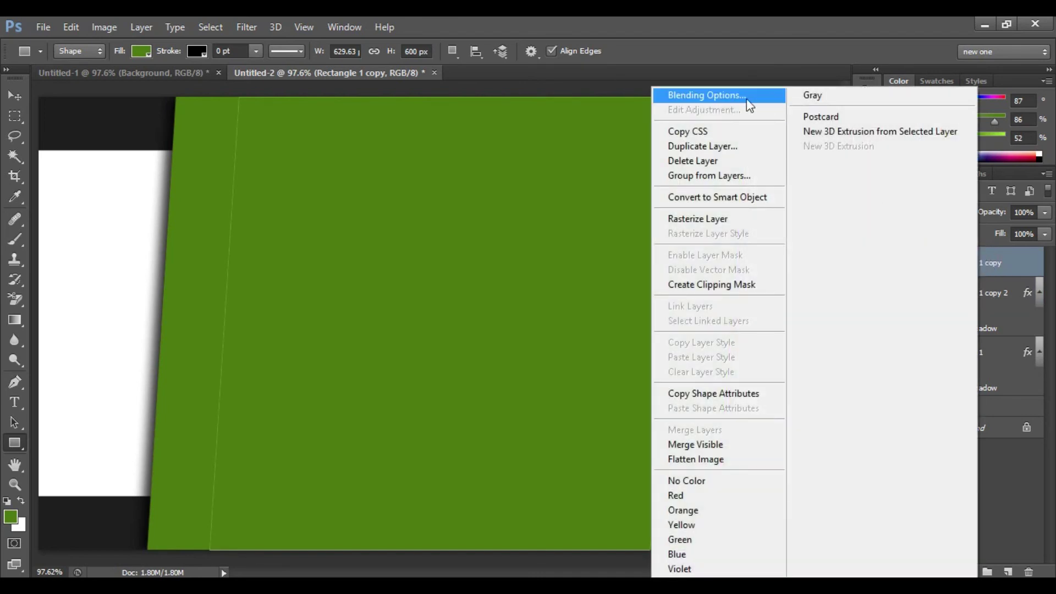
pyautogui.click(732, 94)
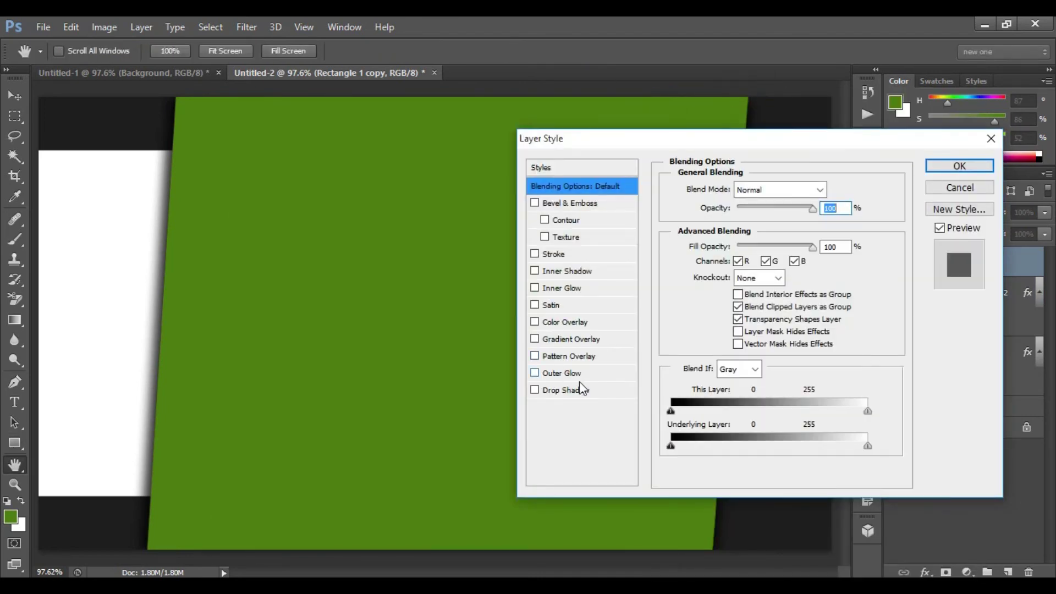
pyautogui.click(560, 389)
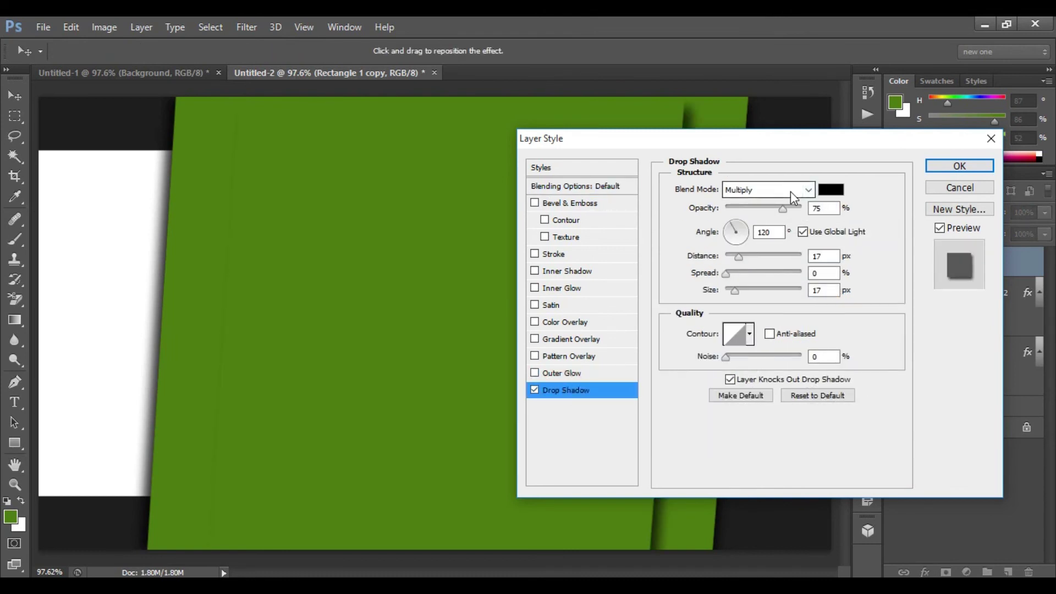
# Turn off global light for the narrower panel's drop shadow and set its distance to 10 px and size to 15 px.
pyautogui.doubleClick(820, 208)
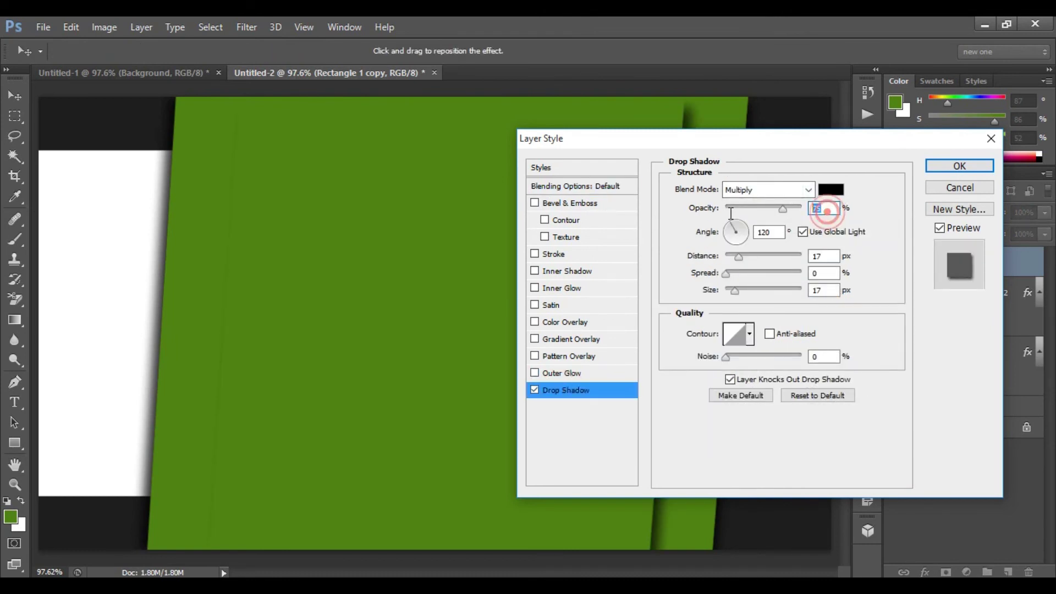
pyautogui.click(803, 232)
pyautogui.doubleClick(771, 232)
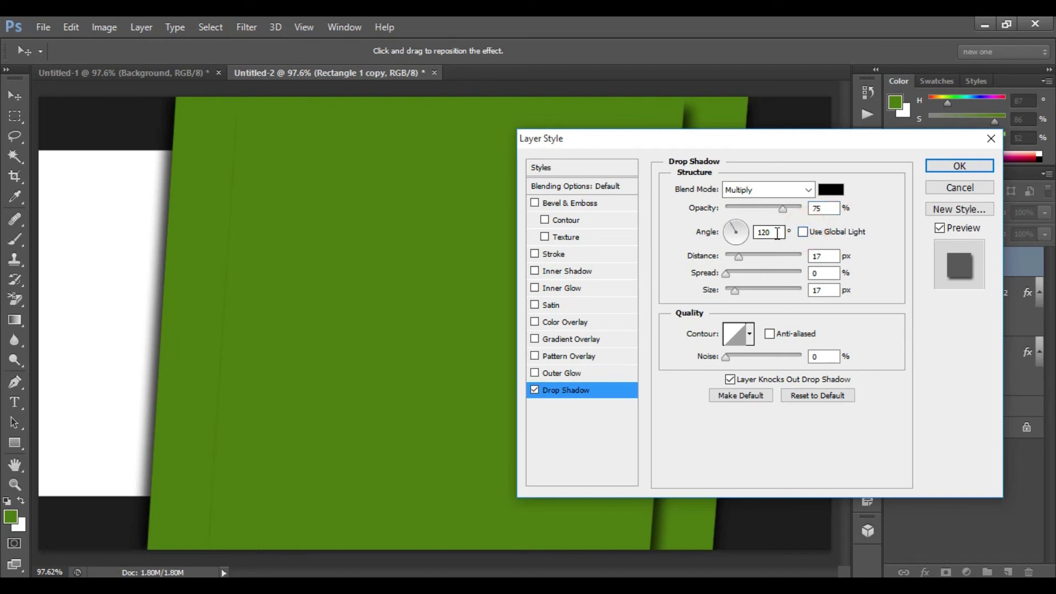
pyautogui.doubleClick(820, 254)
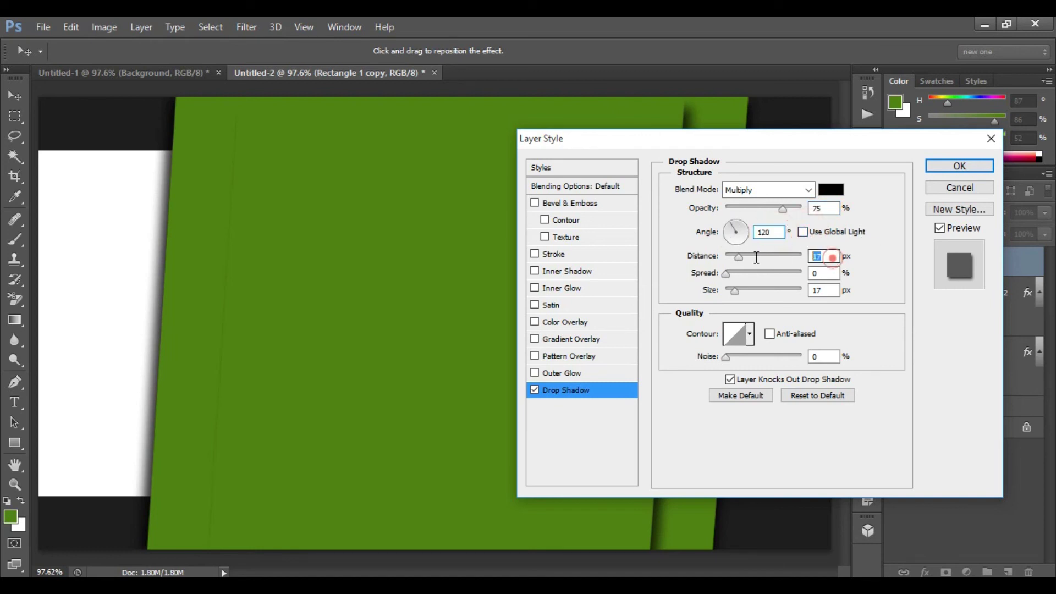
pyautogui.write('10')
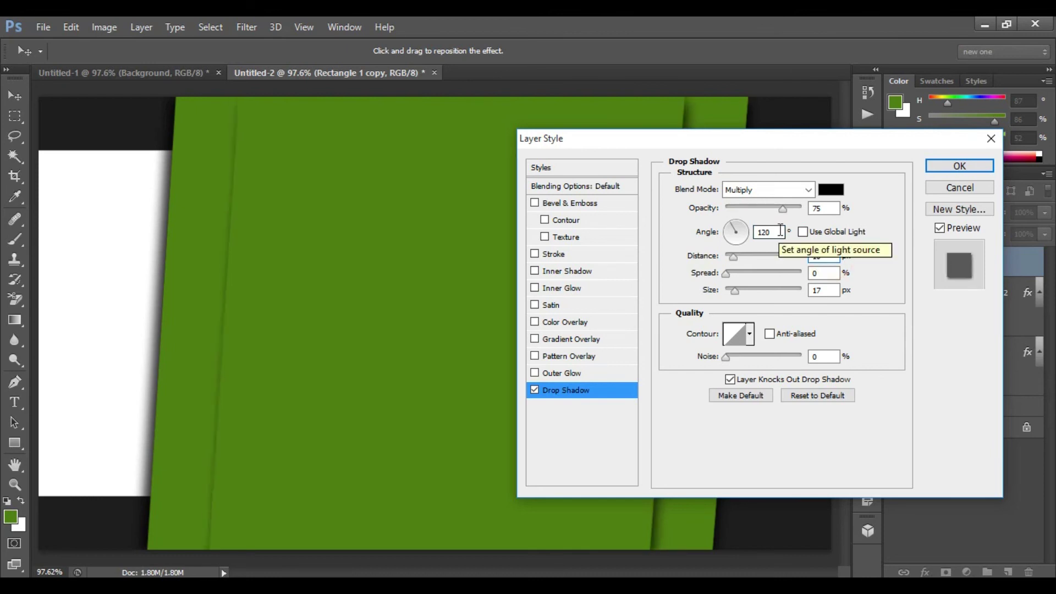
pyautogui.click(822, 290)
pyautogui.doubleClick(822, 289)
pyautogui.write('15')
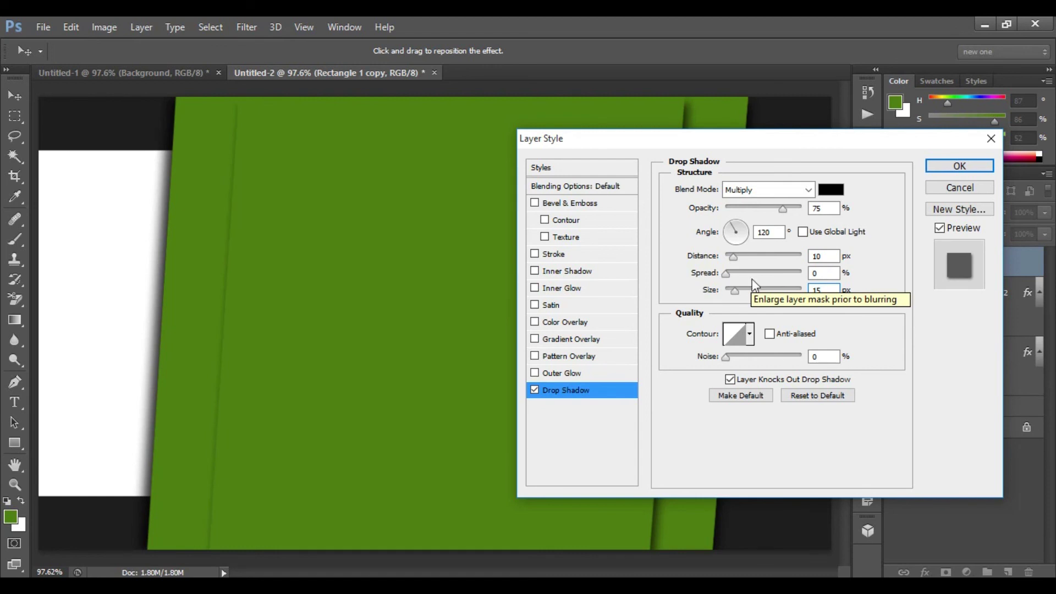
pyautogui.click(968, 165)
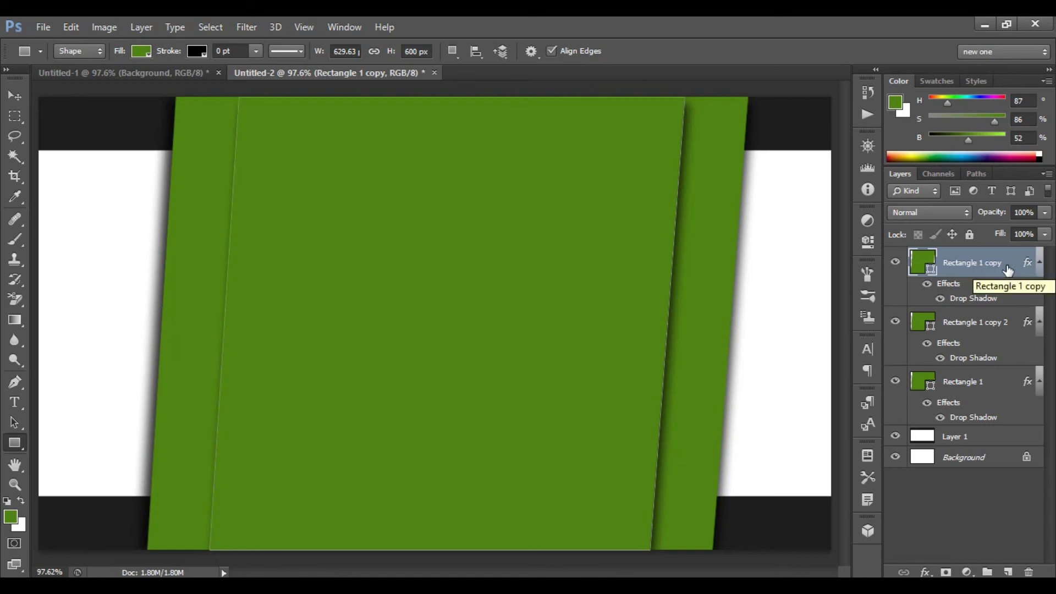
# Duplicate the narrower green panel's layer, Rectangle 1 copy, and set the duplicate's drop shadow angle to 0°.
pyautogui.hotkey('ctrl', 'j')
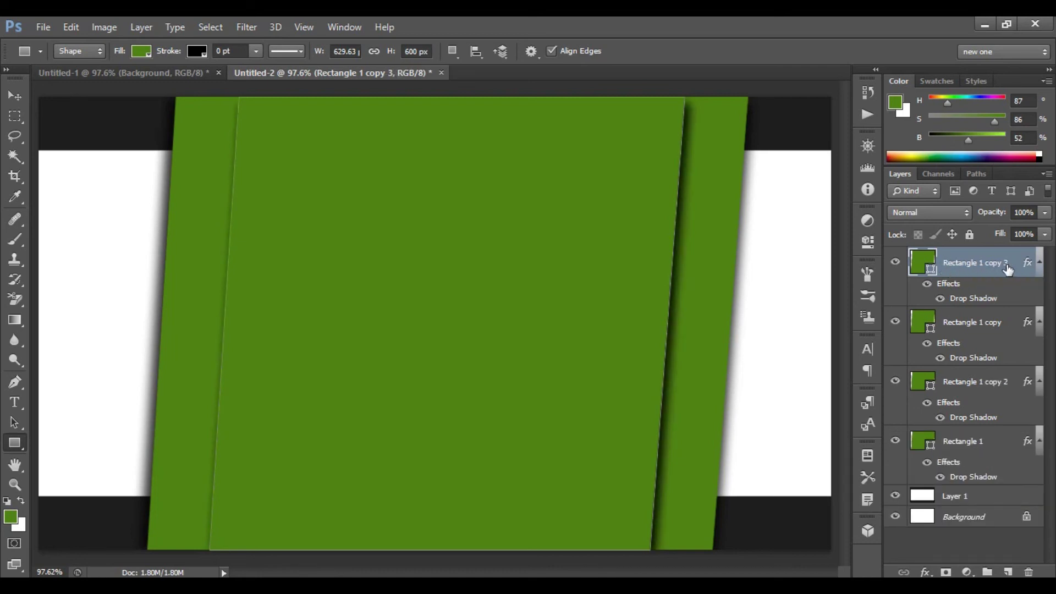
pyautogui.doubleClick(966, 298)
pyautogui.click(767, 232)
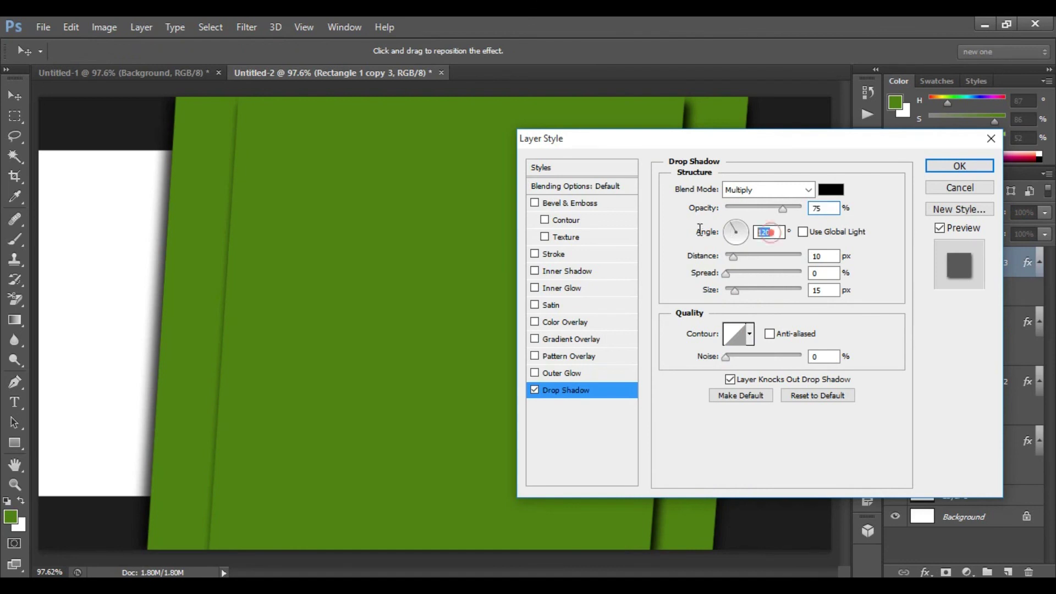
pyautogui.write('0')
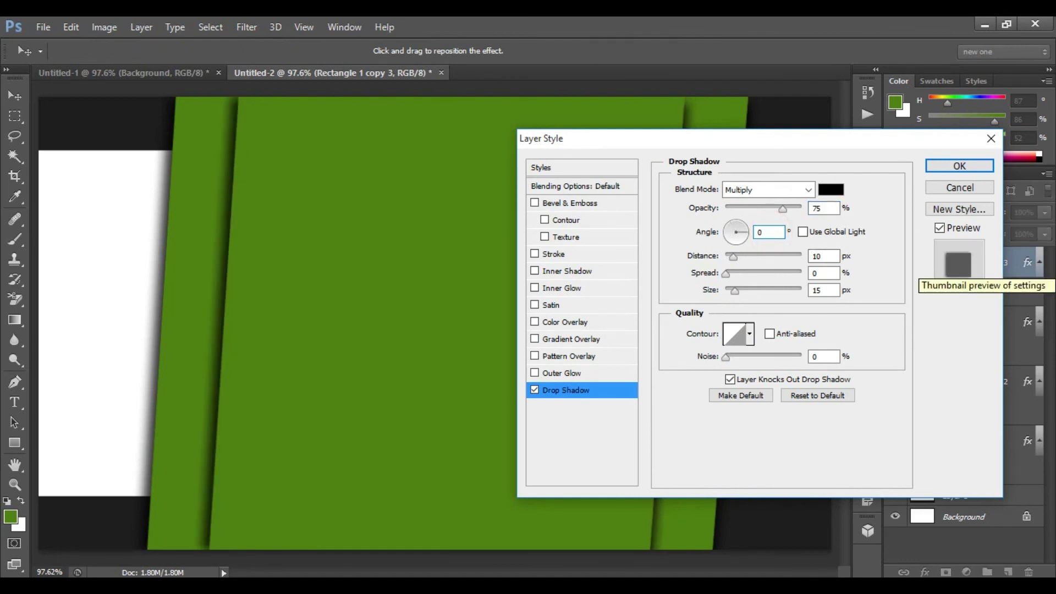
pyautogui.click(963, 165)
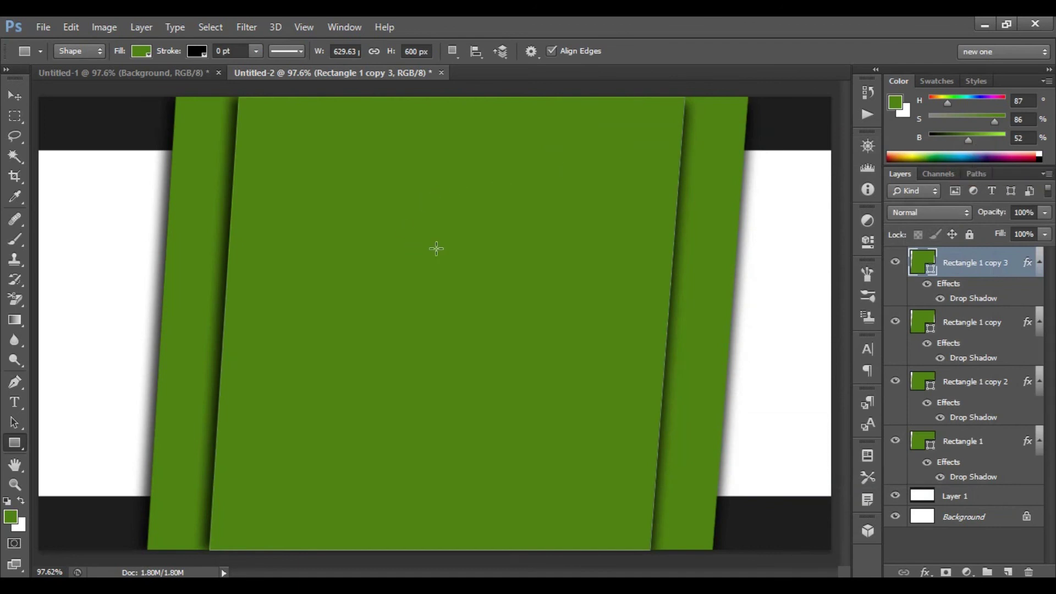
# Draw a square frame custom shape about 86 by 78 px in the upper middle of the narrower green panel.
pyautogui.rightClick(15, 441)
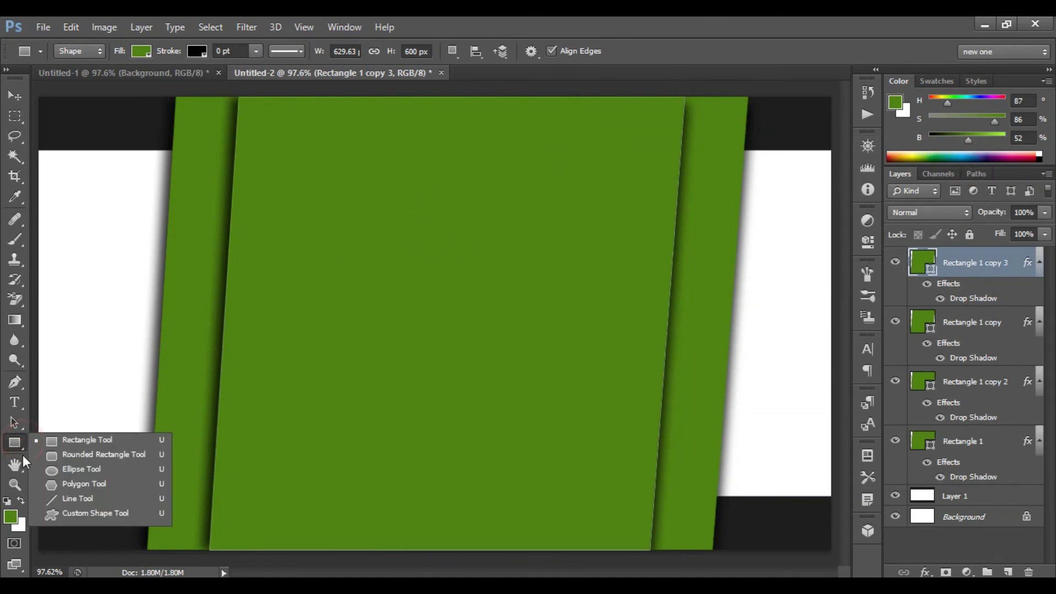
pyautogui.click(106, 513)
pyautogui.click(601, 53)
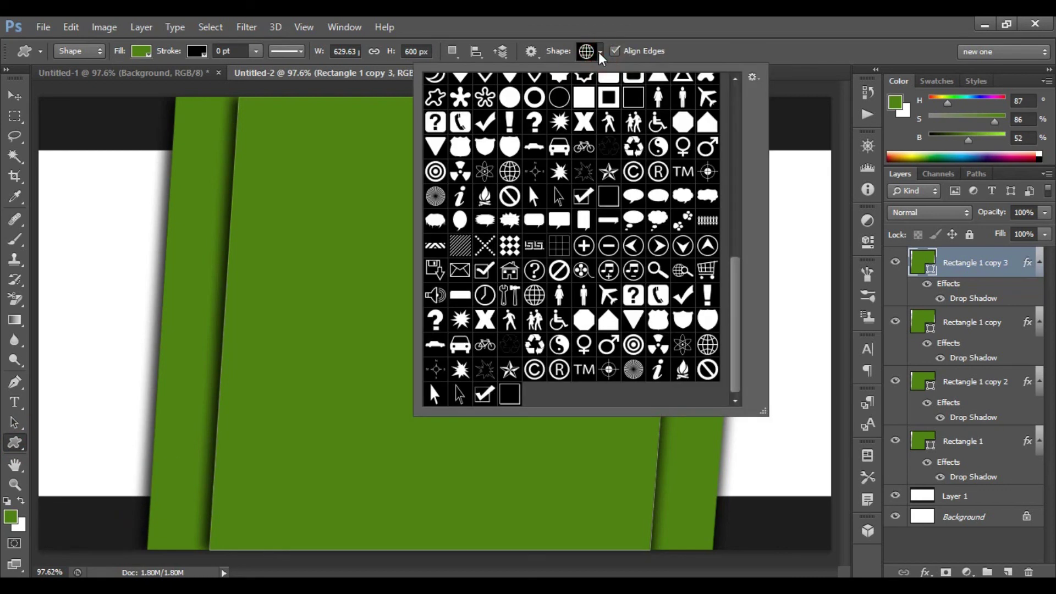
pyautogui.moveTo(732, 278); pyautogui.dragTo(743, 240)
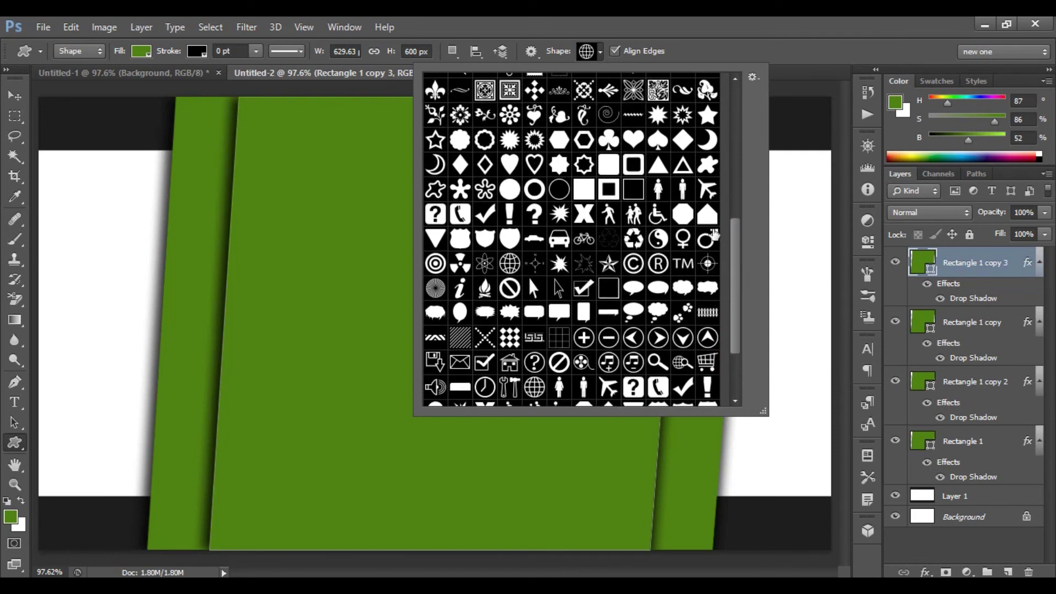
pyautogui.click(608, 190)
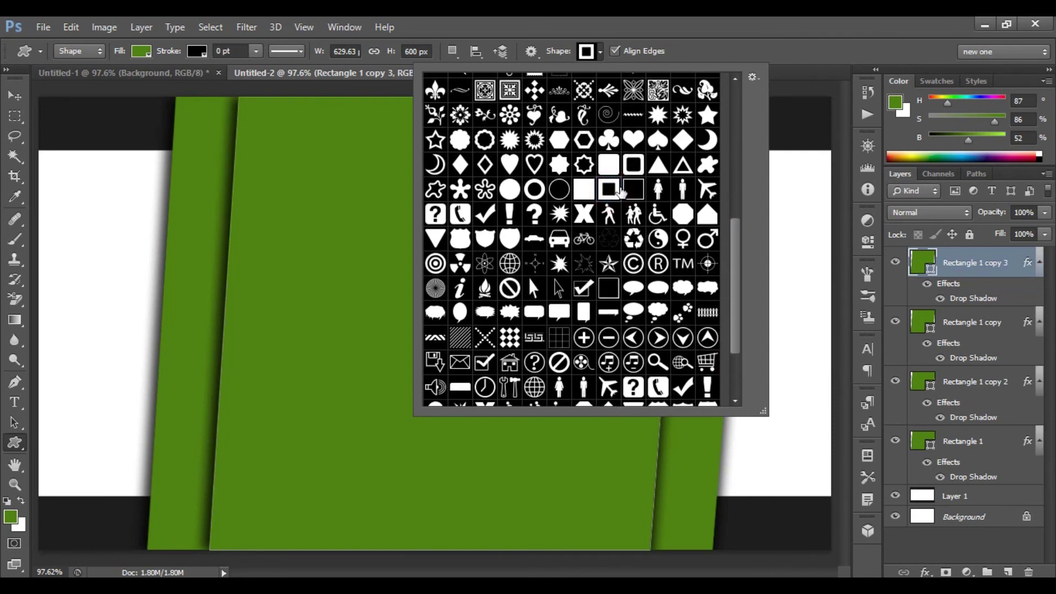
pyautogui.doubleClick(620, 192)
pyautogui.moveTo(389, 205); pyautogui.dragTo(453, 262)
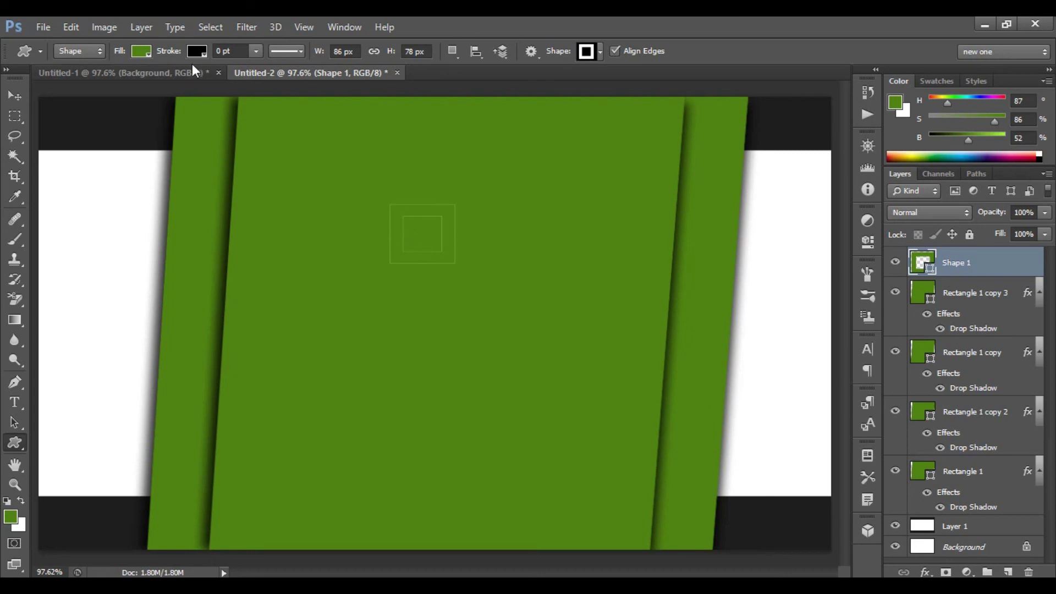
# Fill the square frame with white and move it slightly down and right to about X 539 px, Y 207 px.
pyautogui.click(142, 51)
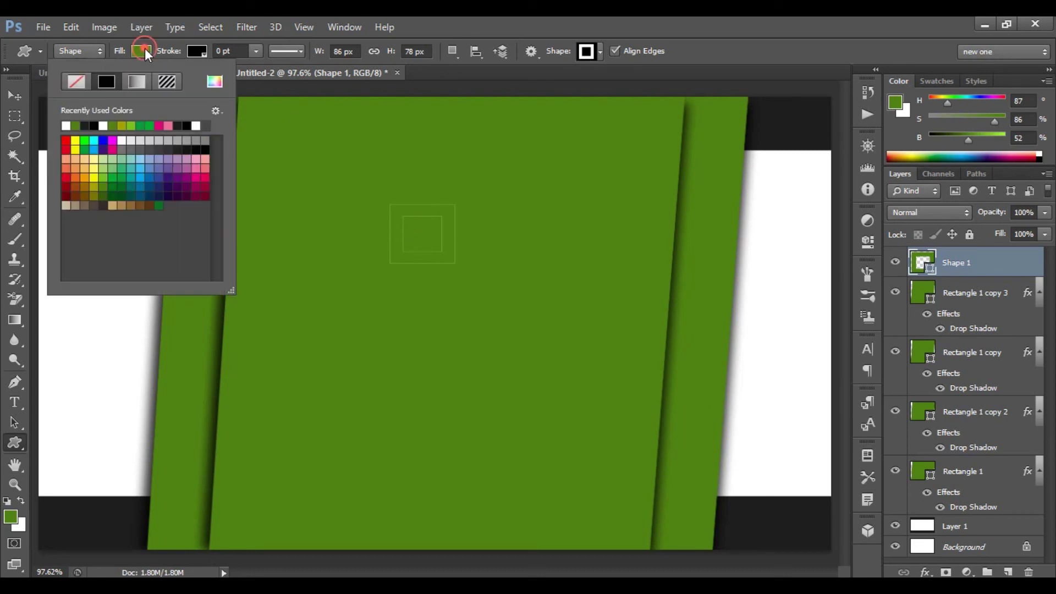
pyautogui.click(122, 141)
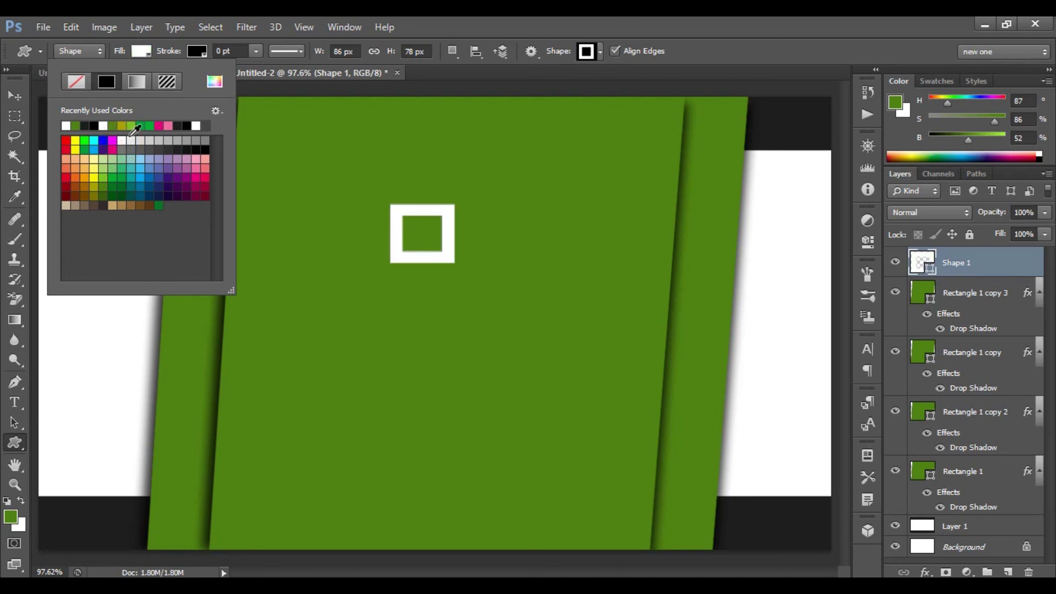
pyautogui.press('Return')
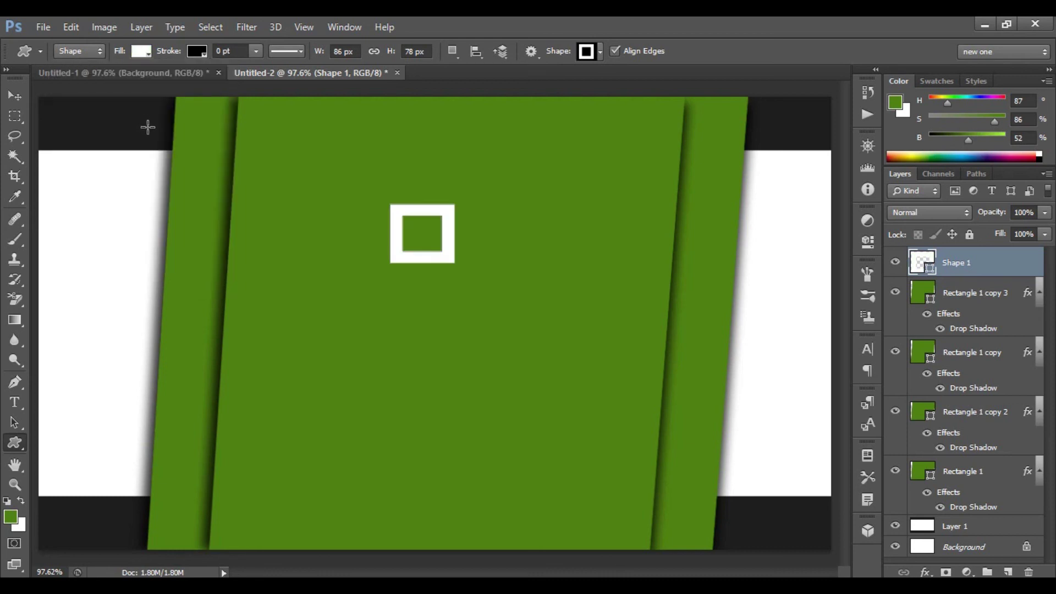
pyautogui.hotkey('ctrl', 't')
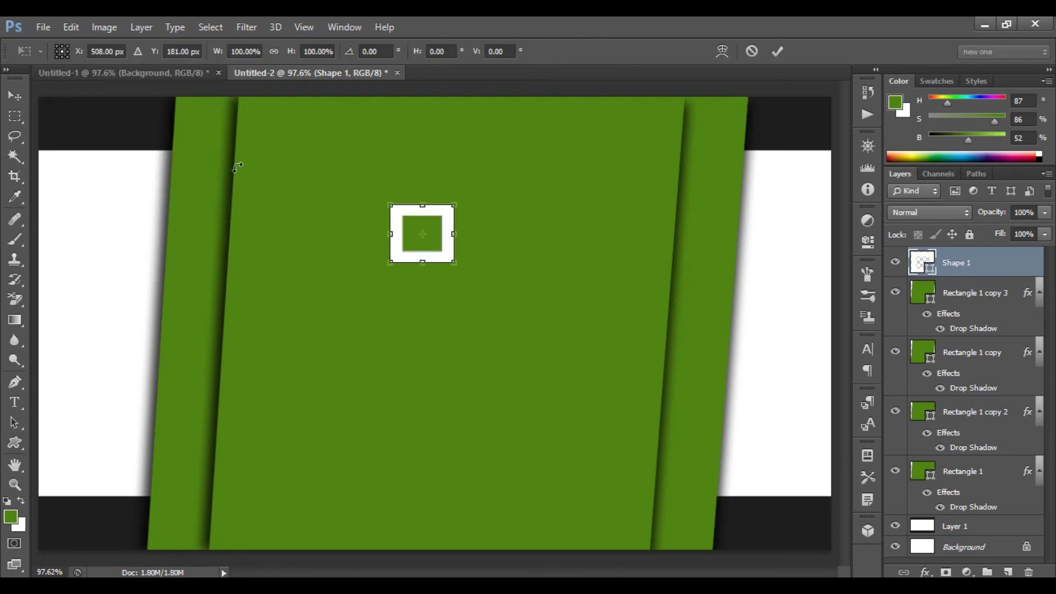
pyautogui.moveTo(431, 253); pyautogui.dragTo(467, 259)
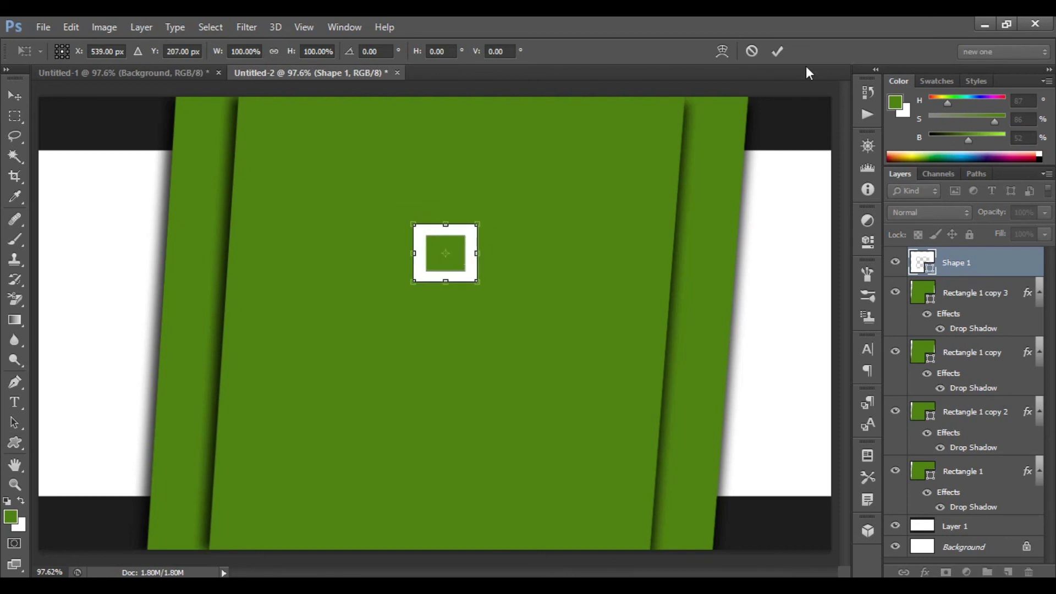
pyautogui.click(781, 51)
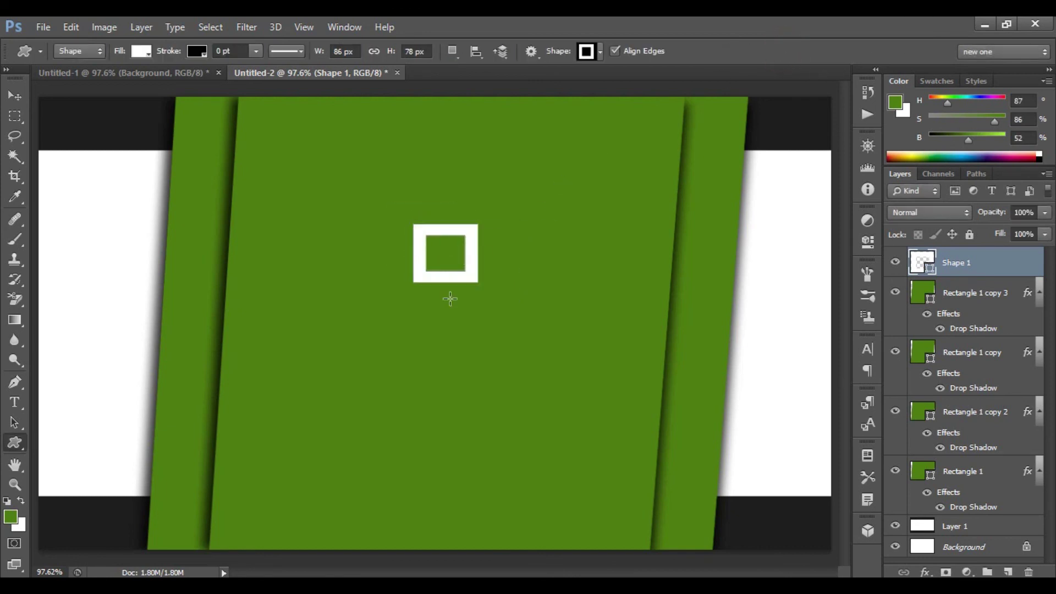
# Add the white text COMPANY NAME below the square frame.
pyautogui.click(15, 402)
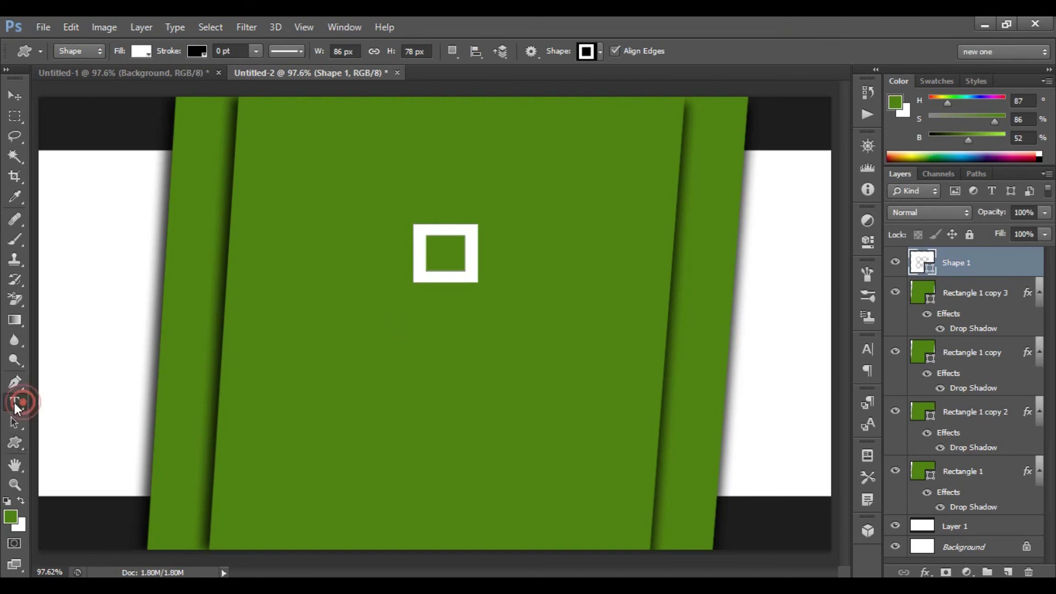
pyautogui.click(363, 315)
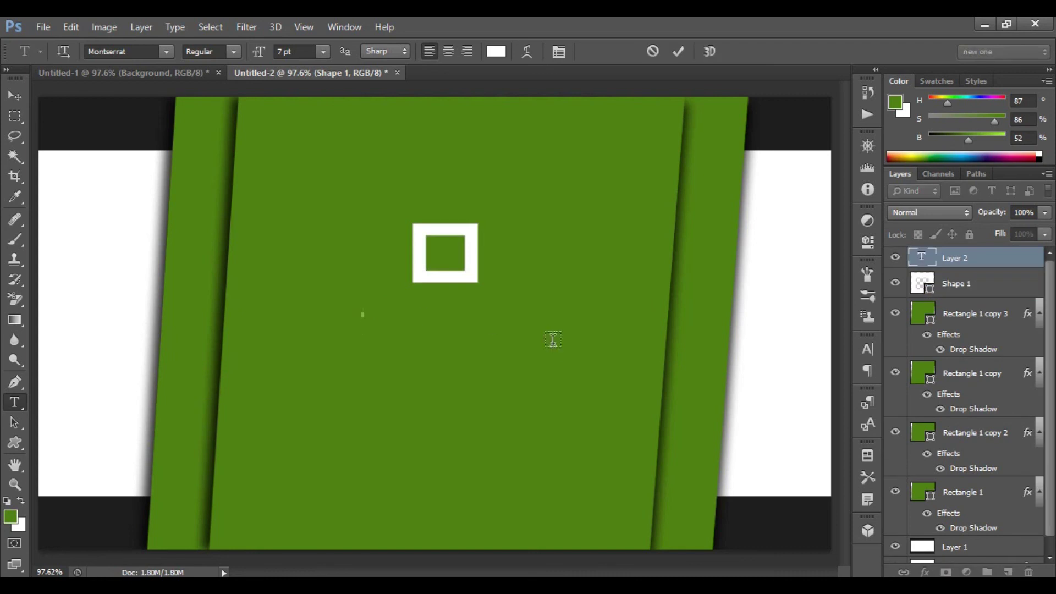
pyautogui.write('COMPANY NAME')
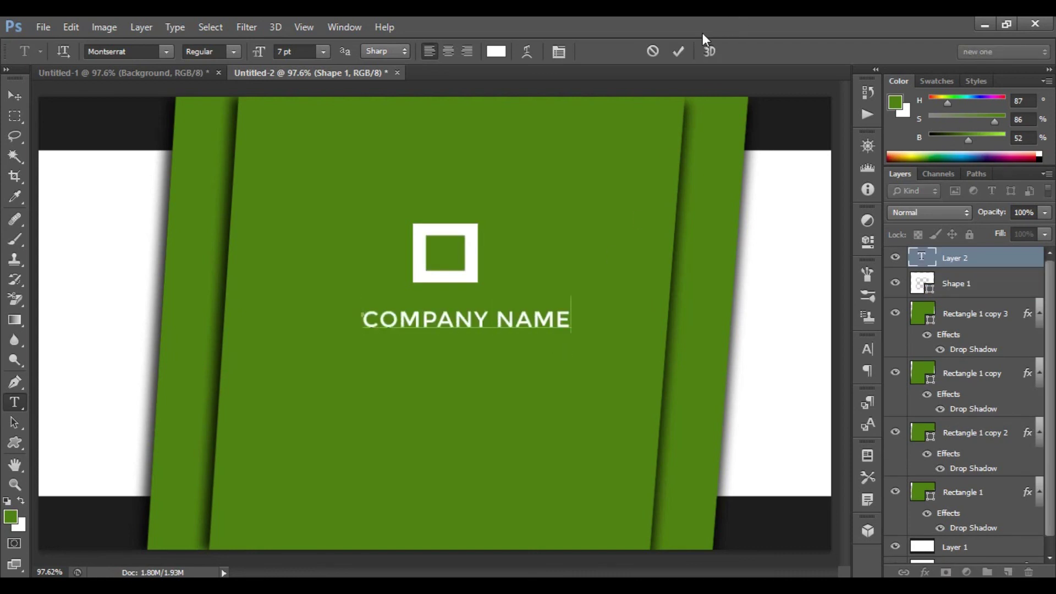
pyautogui.click(680, 51)
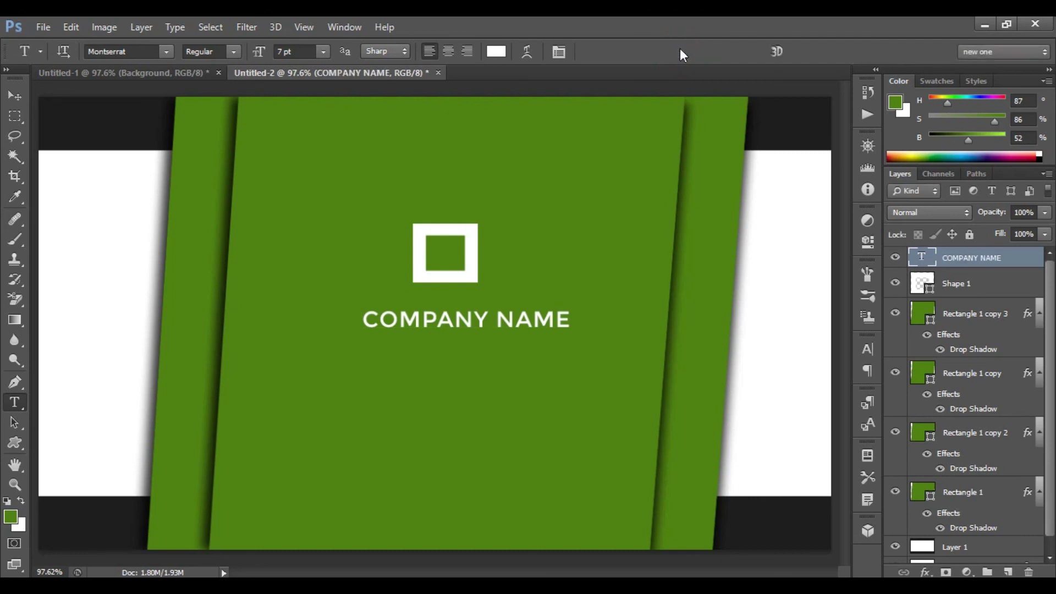
# Set the COMPANY NAME text to 10 pt Montserrat Bold.
pyautogui.click(324, 51)
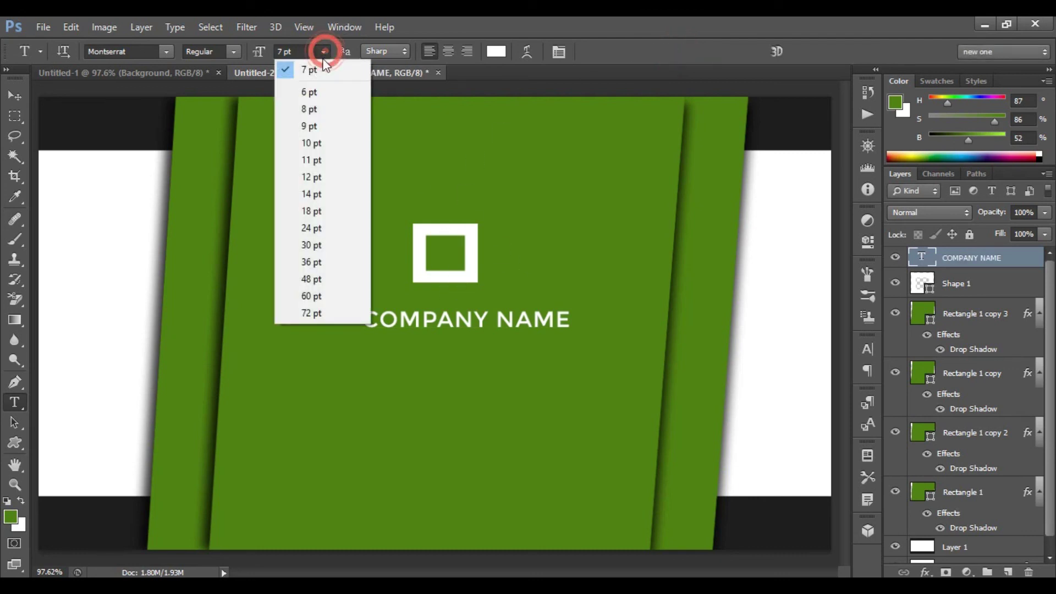
pyautogui.click(342, 145)
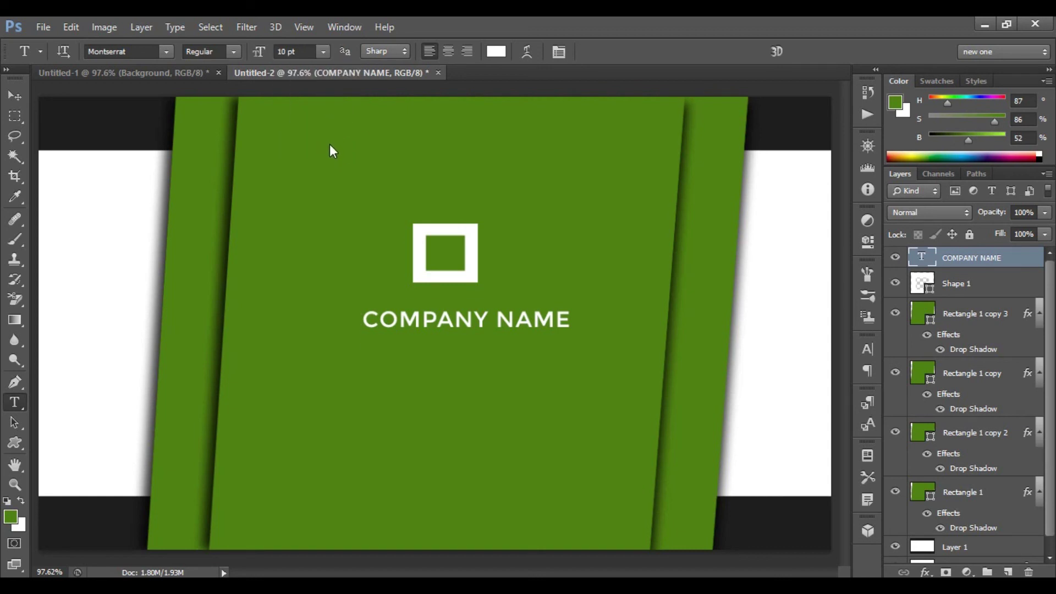
pyautogui.click(232, 52)
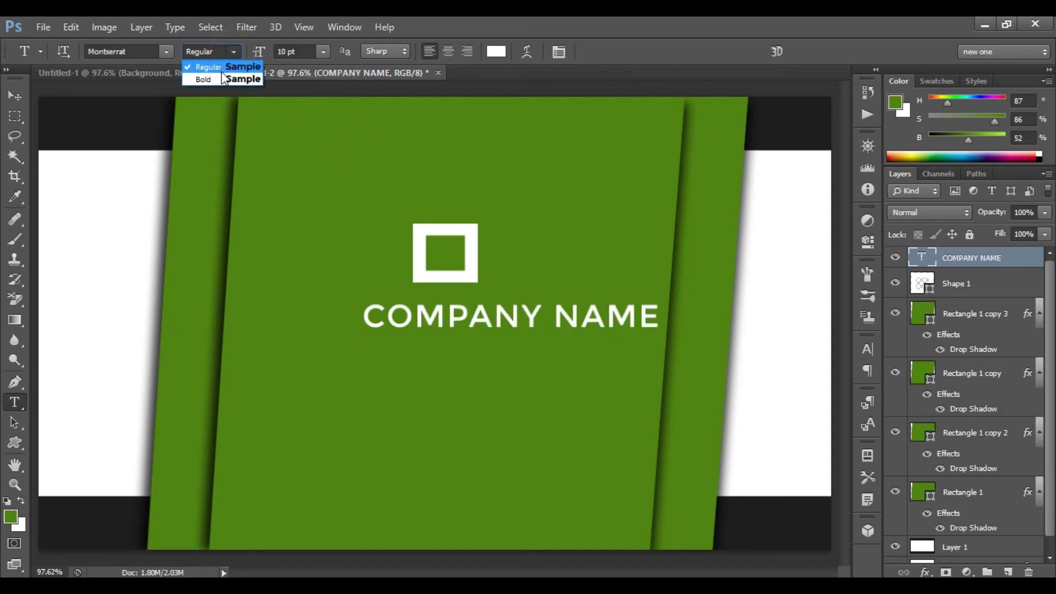
pyautogui.click(214, 79)
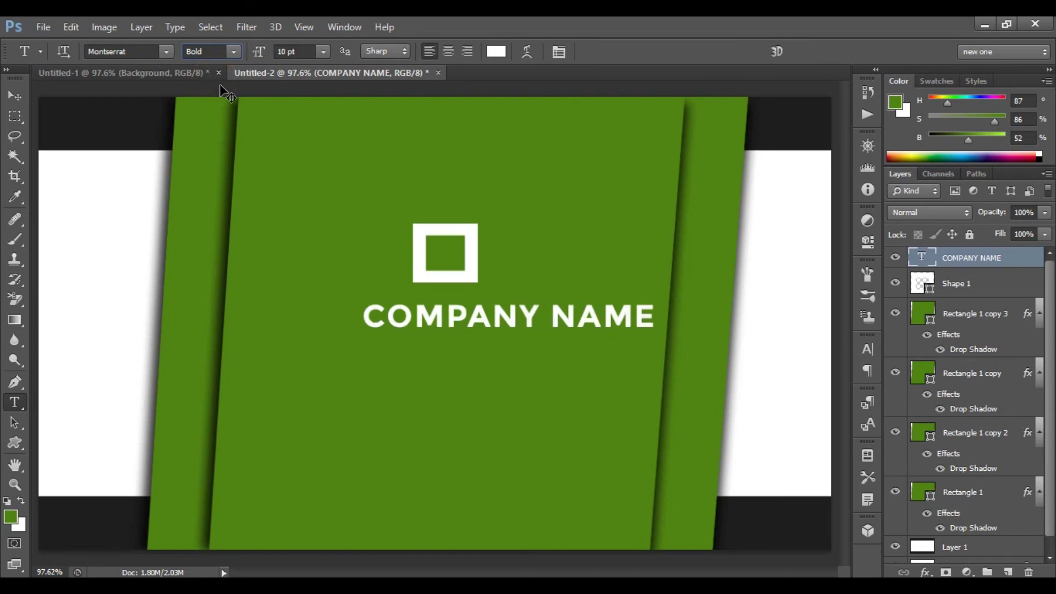
# Move the COMPANY NAME text up and left so it sits centered directly beneath the square frame.
pyautogui.hotkey('ctrl', 't')
pyautogui.moveTo(565, 321); pyautogui.dragTo(504, 306)
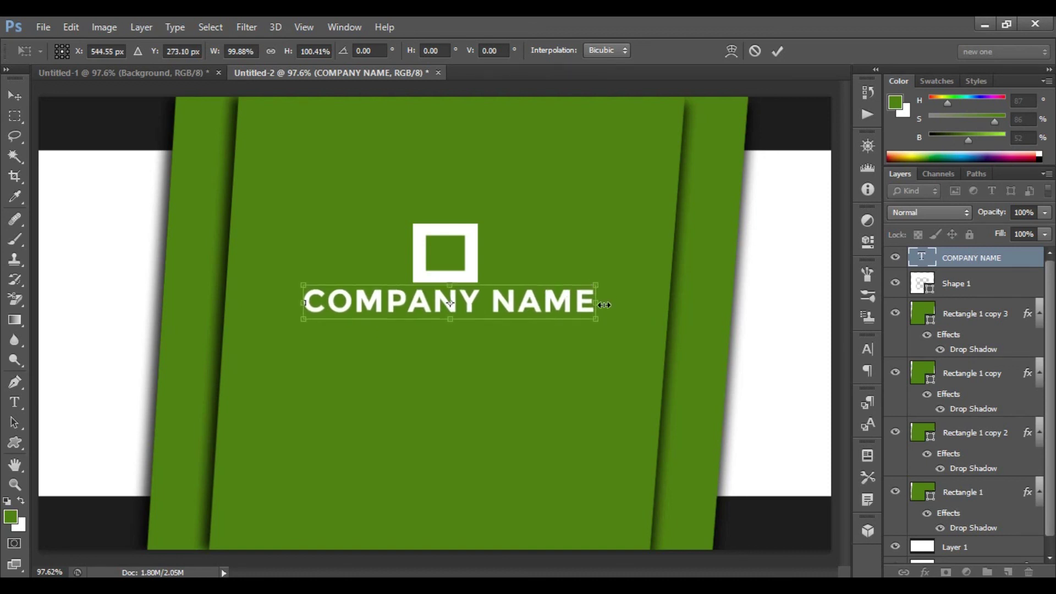
pyautogui.press('t')
pyautogui.click(778, 51)
# Add the text TAGLINE HERE on a new text layer below COMPANY NAME.
pyautogui.click(367, 334)
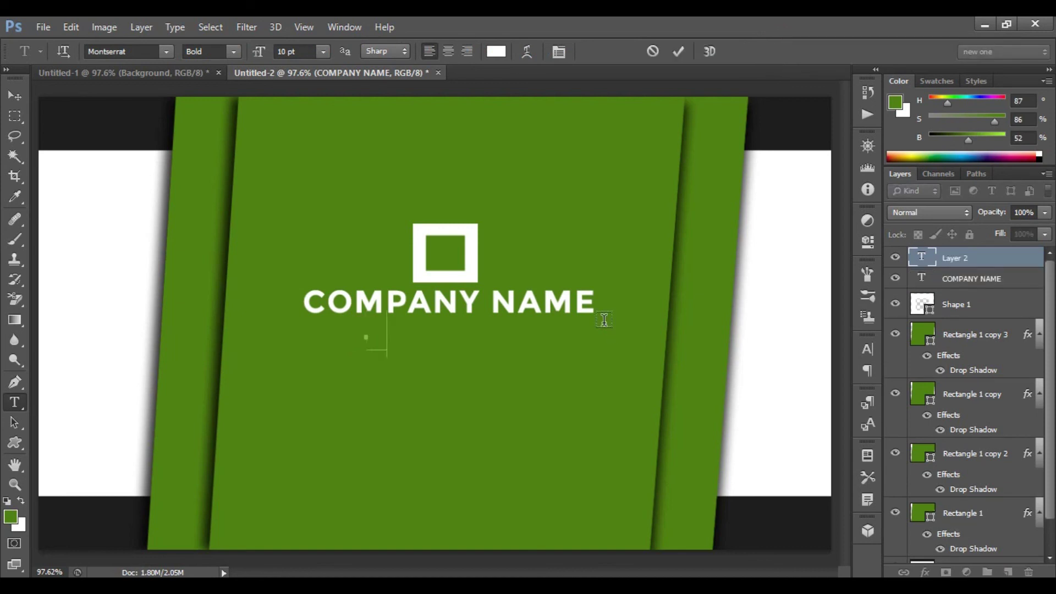
pyautogui.write('TAGLINE HERE')
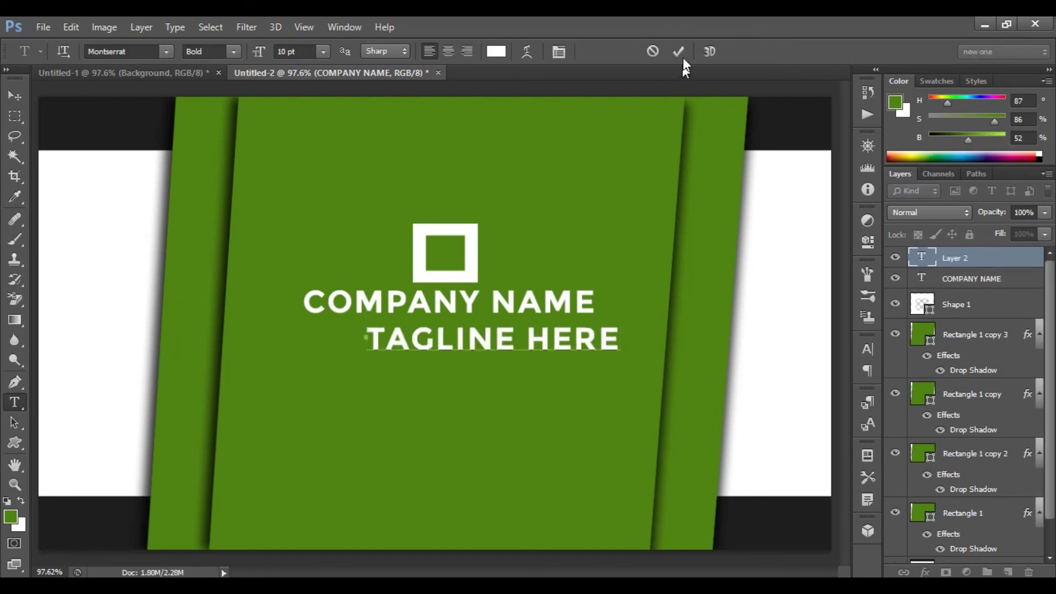
pyautogui.click(678, 50)
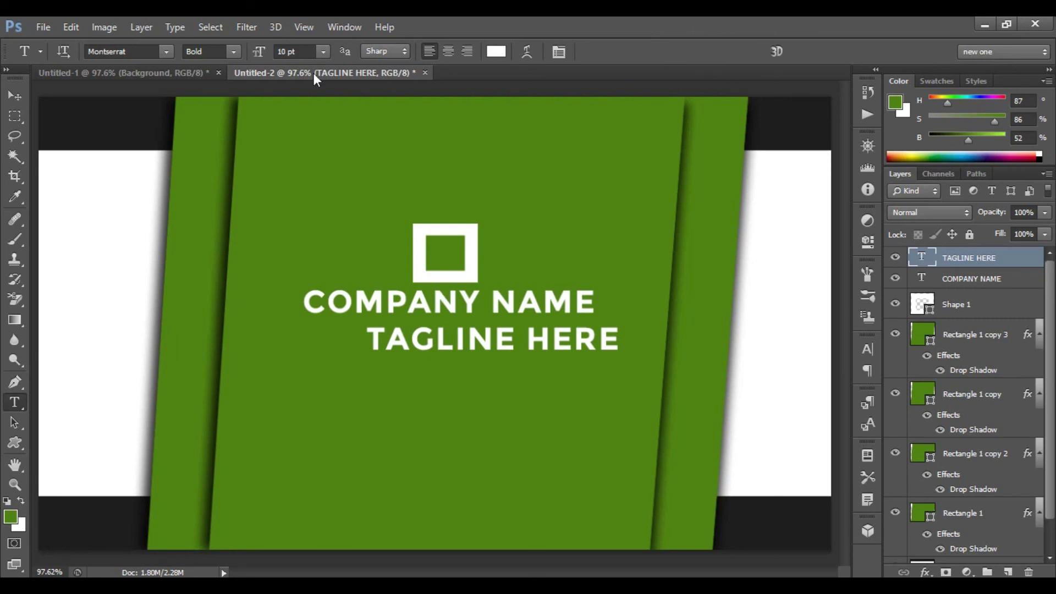
# Set the TAGLINE HERE text to 7 pt Montserrat Regular.
pyautogui.click(323, 51)
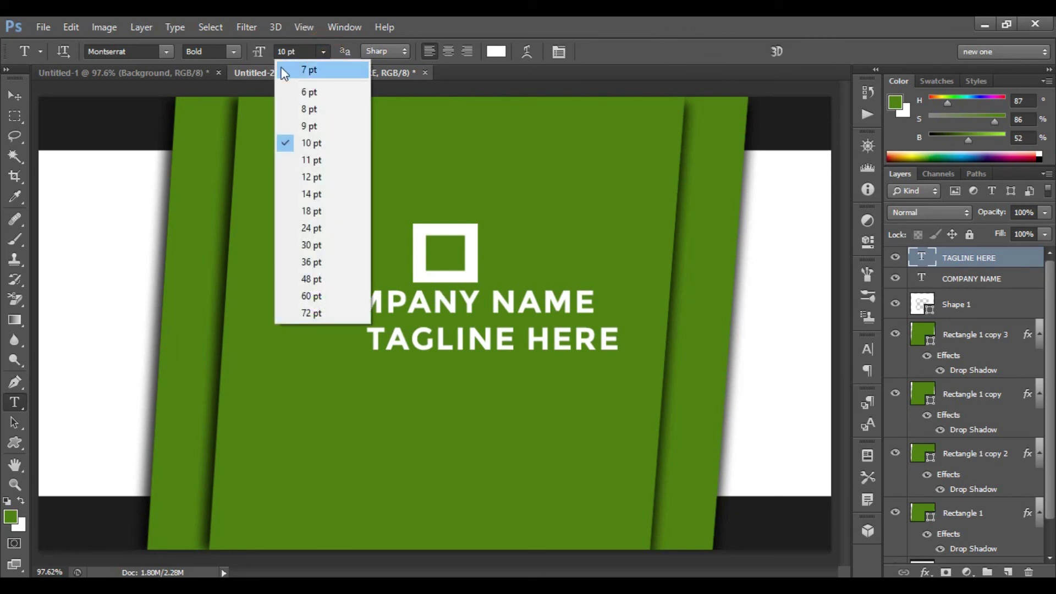
pyautogui.click(315, 70)
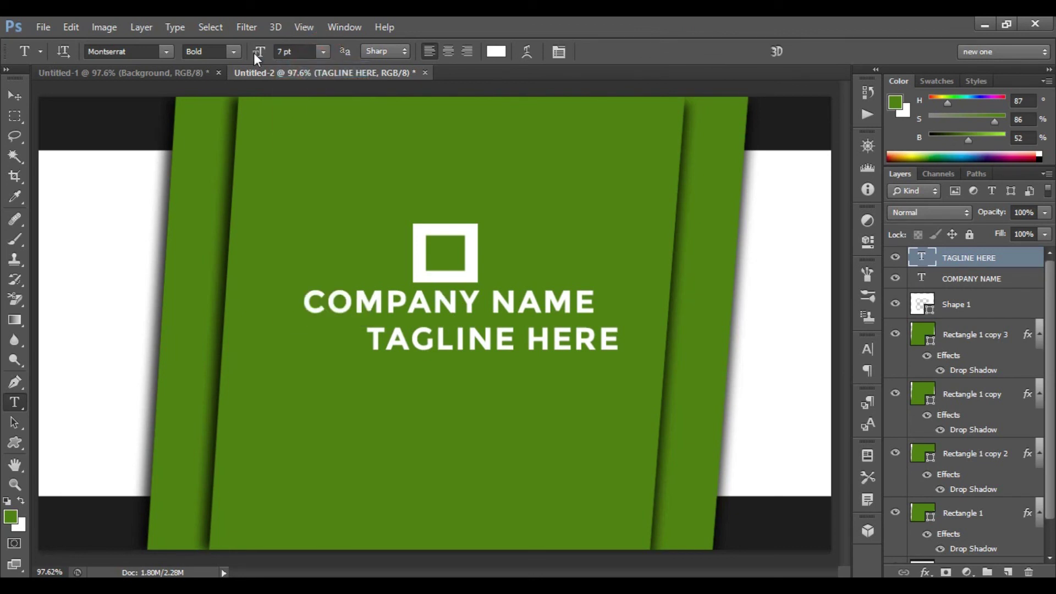
pyautogui.click(234, 50)
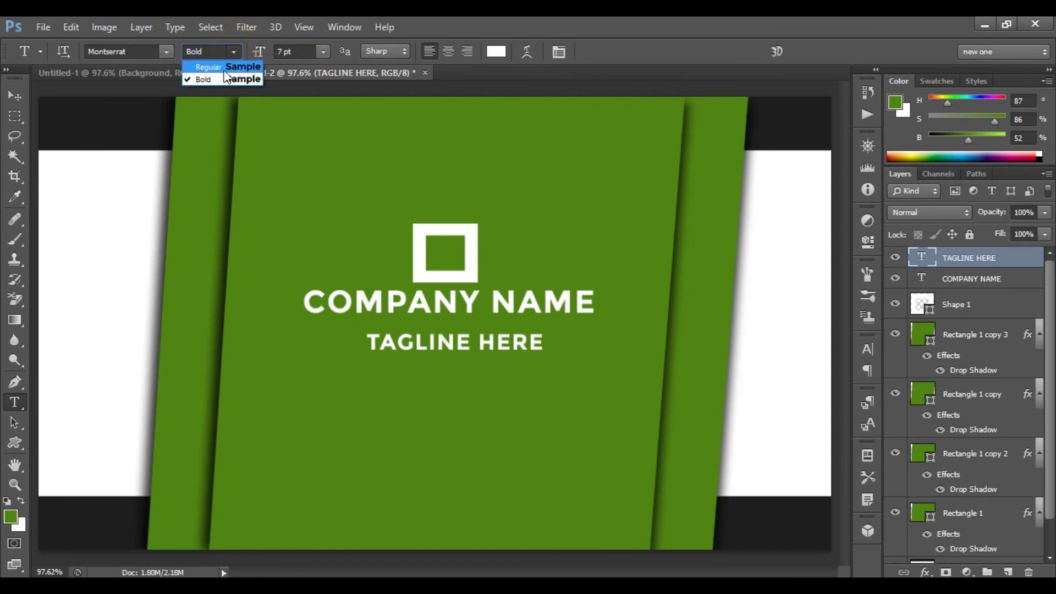
pyautogui.click(215, 64)
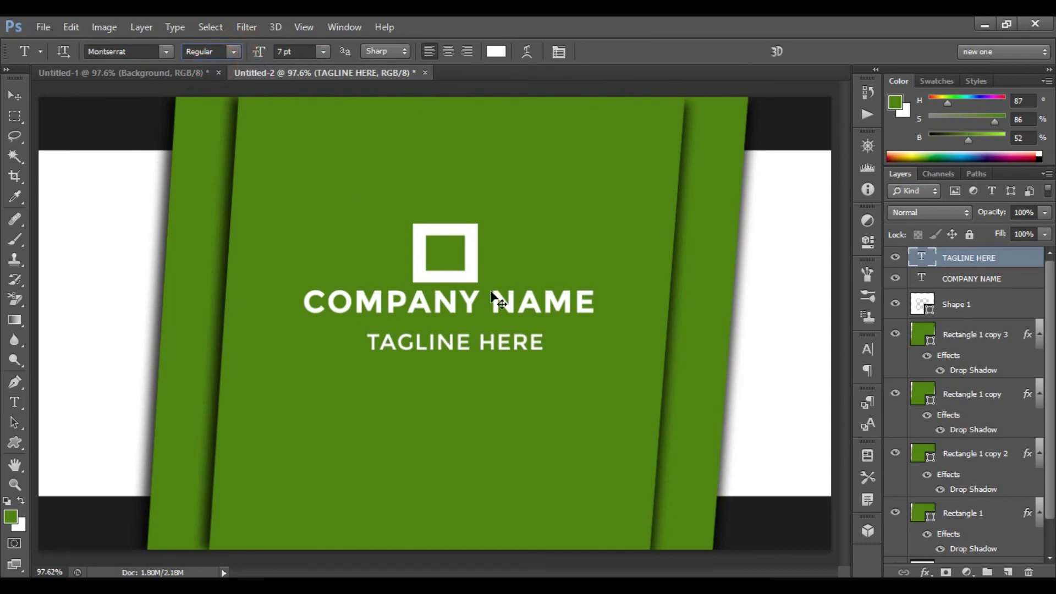
# Move the TAGLINE HERE text slightly up and left so it sits centered close beneath COMPANY NAME.
pyautogui.hotkey('ctrl', 't')
pyautogui.moveTo(486, 342); pyautogui.dragTo(478, 332)
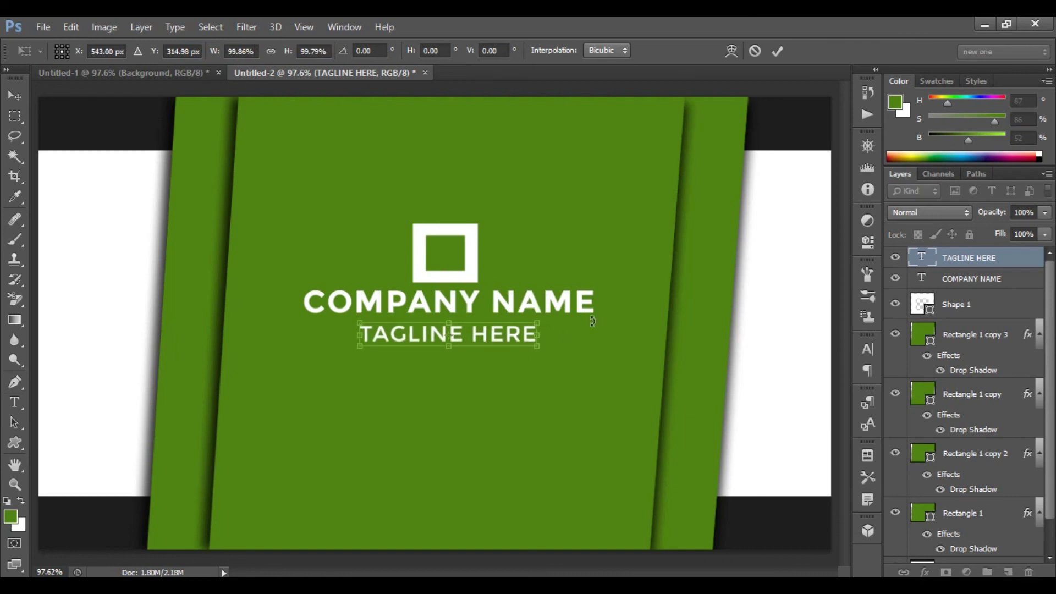
pyautogui.click(780, 48)
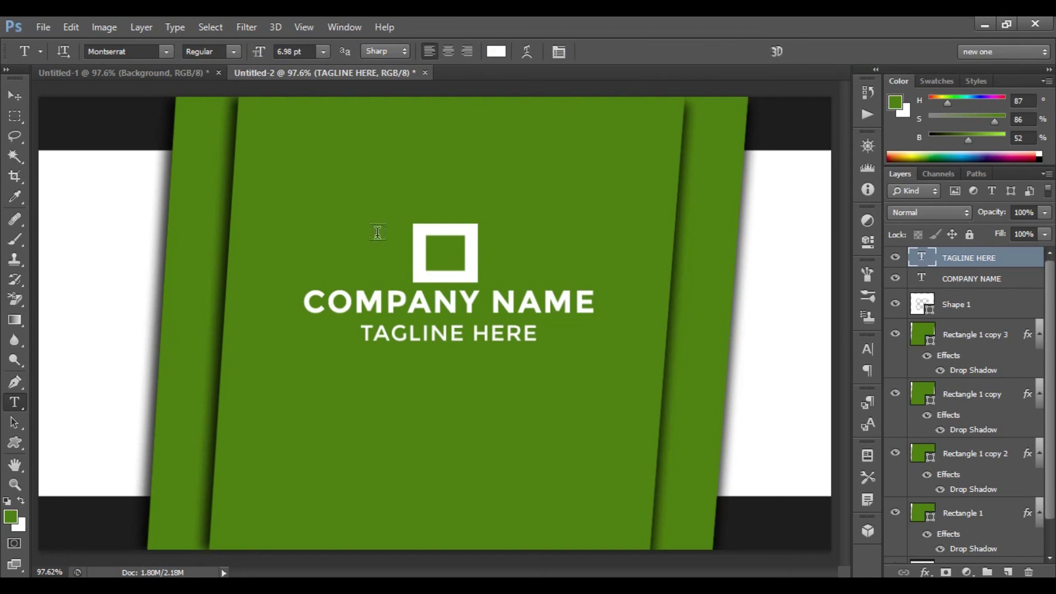